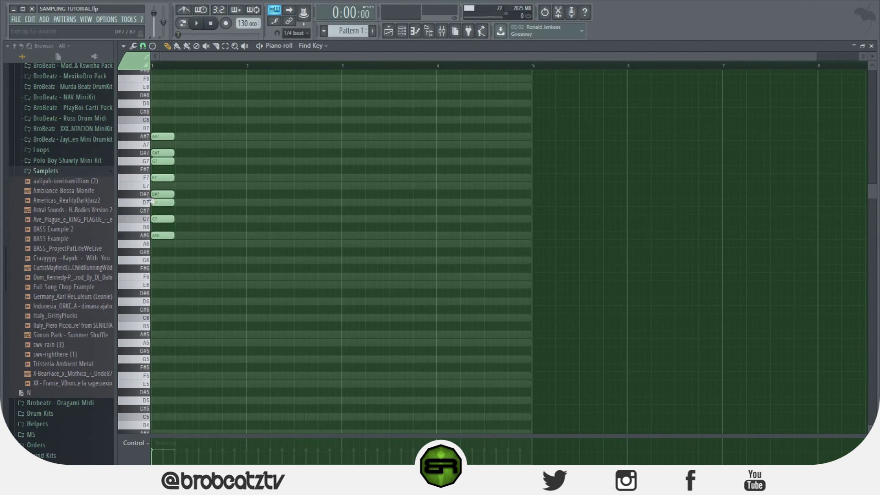
# Highlight the F7 to G#7 notes and the C7 to D#7 notes of the Find Key scale in turn
pyautogui.moveTo(181, 199); pyautogui.dragTo(161, 160)
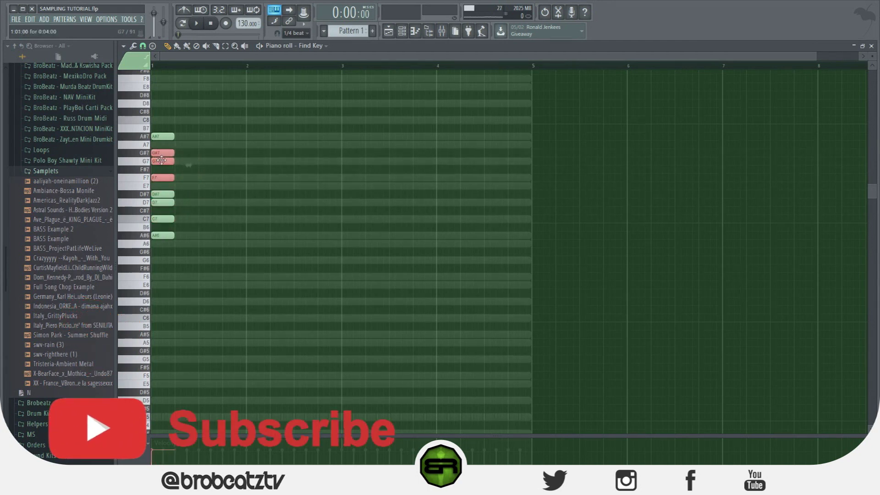
pyautogui.keyDown('ctrl'); pyautogui.click(181, 236); pyautogui.keyUp('ctrl')
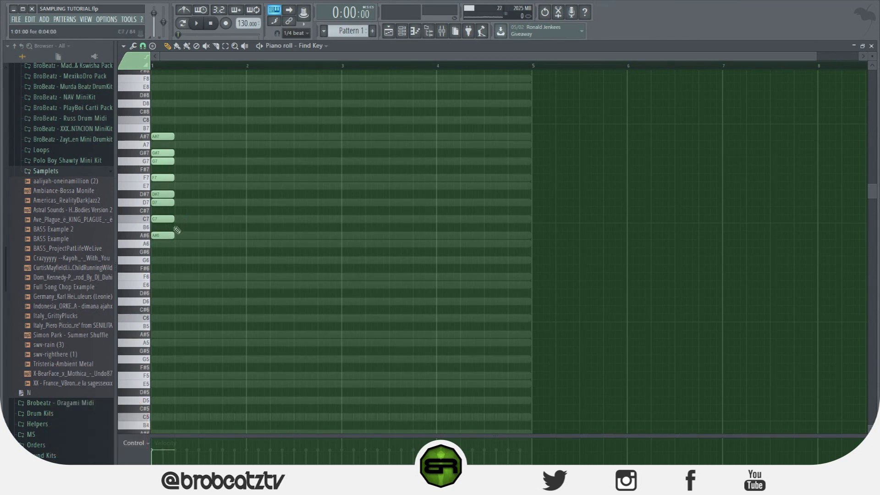
pyautogui.moveTo(181, 229); pyautogui.dragTo(159, 195)
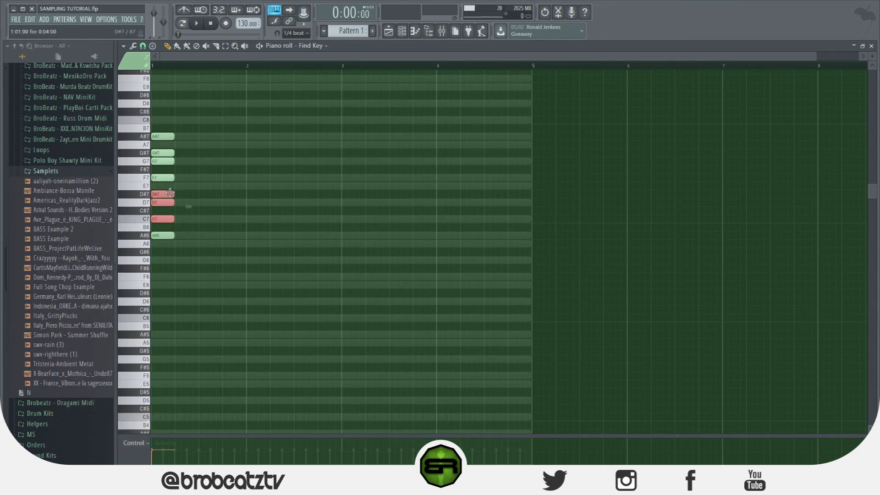
# Place trial notes on C7, D7 and D#7 beside the stacked scale and remove the D#7 one
pyautogui.click(201, 216)
pyautogui.click(197, 219)
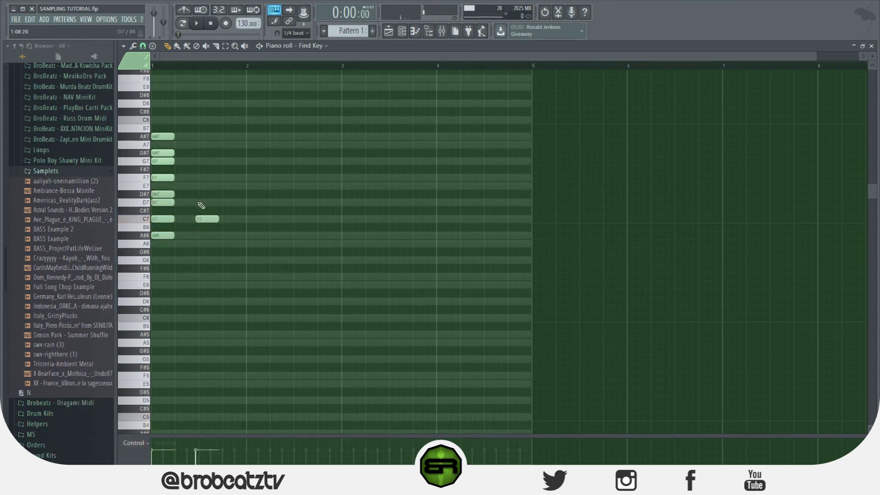
pyautogui.click(200, 202)
pyautogui.click(201, 194)
pyautogui.rightClick(208, 195)
# Rebuild the stacked notes as a two-octave E minor scale running from E6 to D8 at the pattern start
pyautogui.rightClick(163, 153)
pyautogui.rightClick(166, 236)
pyautogui.moveTo(182, 286)
pyautogui.mouseDown()
pyautogui.moveTo(156, 283)
pyautogui.moveTo(158, 268)
pyautogui.moveTo(198, 300)
pyautogui.moveTo(172, 240)
pyautogui.mouseUp()
pyautogui.click(158, 260)
pyautogui.click(156, 259)
pyautogui.hotkey('ctrl', 'b')
pyautogui.click(158, 203)
pyautogui.moveTo(186, 314); pyautogui.dragTo(138, 185)
pyautogui.moveTo(158, 286); pyautogui.dragTo(145, 193)
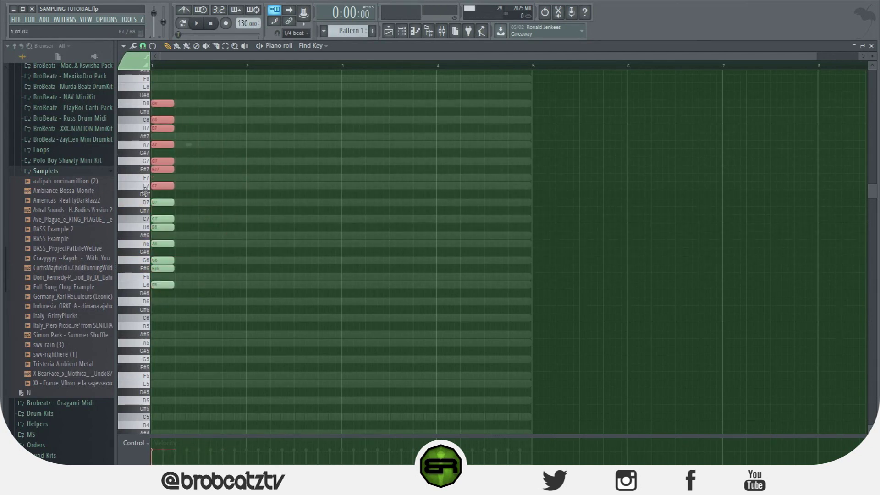
# Rework the stacked notes into one octave of F minor: F6, G6, G#6, A#6, C7, C#7 and D#7
pyautogui.keyDown('ctrl'); pyautogui.click(284, 343); pyautogui.keyUp('ctrl')
pyautogui.rightClick(168, 219)
pyautogui.rightClick(167, 202)
pyautogui.rightClick(165, 302)
pyautogui.click(164, 293)
pyautogui.click(162, 276)
pyautogui.click(163, 268)
pyautogui.hotkey('ctrl', 'a')
pyautogui.moveTo(157, 293); pyautogui.dragTo(155, 245)
pyautogui.click(177, 216)
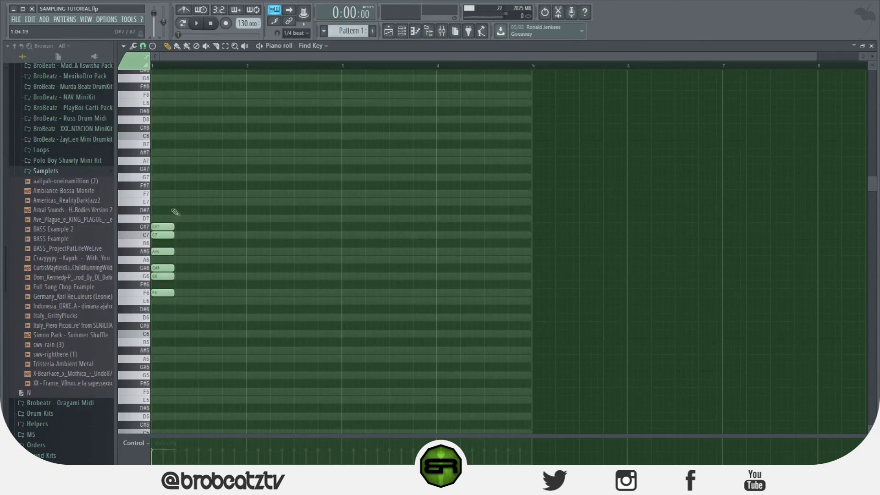
pyautogui.click(164, 210)
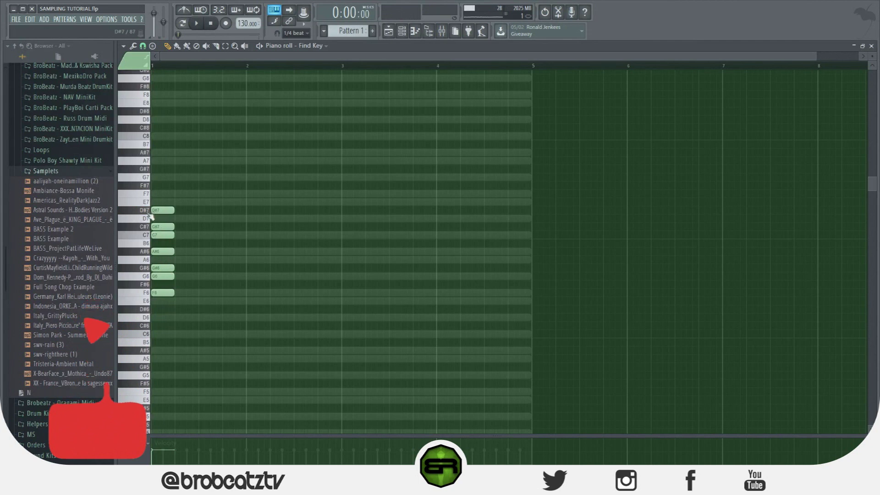
# Shift scale notes up one octave and clear every note from the Find Key piano roll
pyautogui.hotkey('ctrl', 'a')
pyautogui.moveTo(174, 292); pyautogui.dragTo(156, 194)
pyautogui.press('Delete')
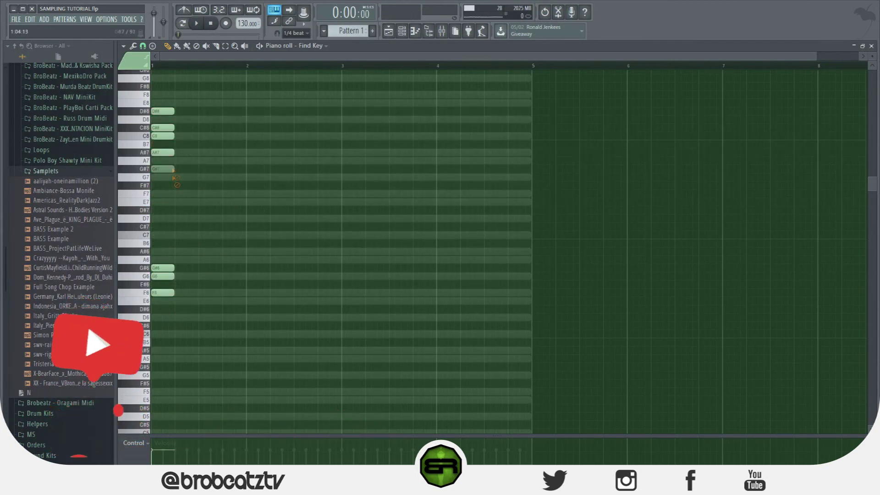
pyautogui.hotkey('ctrl', 'a')
pyautogui.press('Delete')
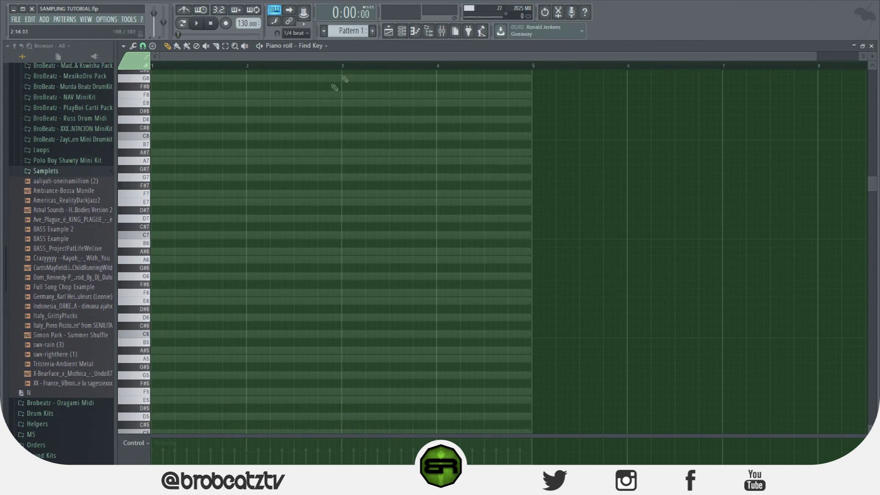
# Bring up the channel rack and view the Find Key channel's FL Keys instrument
pyautogui.click(404, 32)
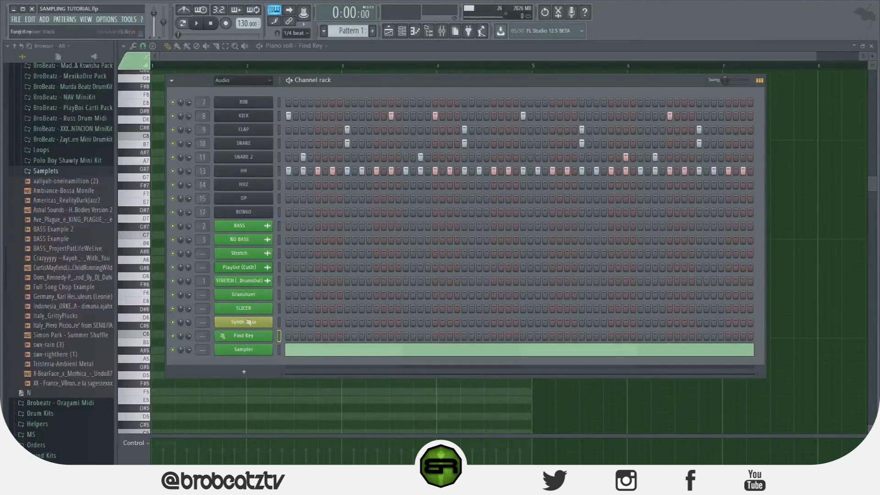
pyautogui.click(267, 340)
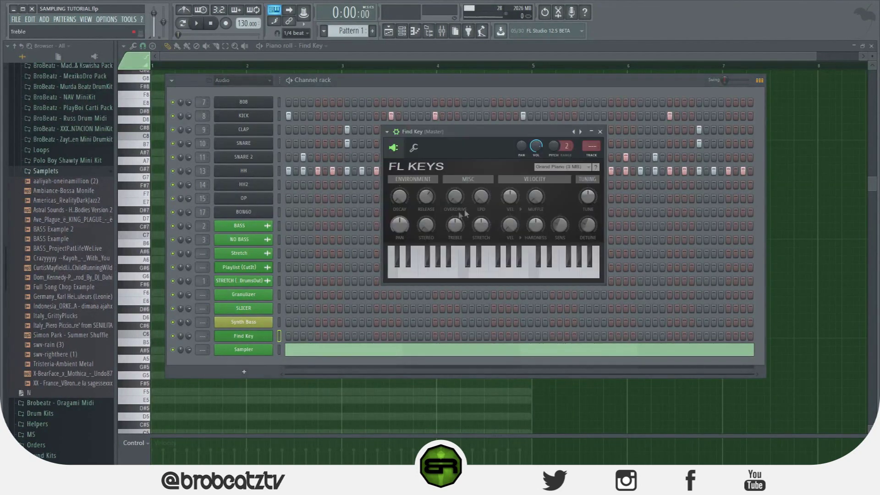
pyautogui.click(254, 340)
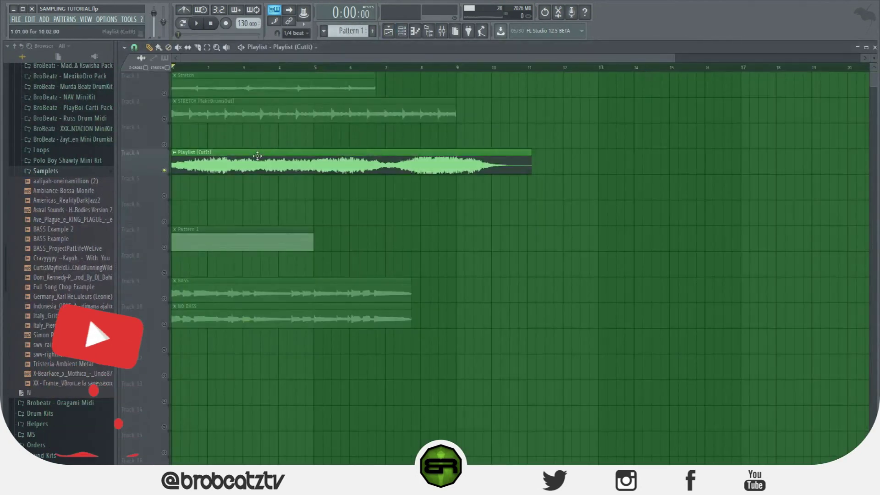
# Try the time-stretching pitch of the Playlist (CutIt) audio clip, reset it and close the clip's settings
pyautogui.doubleClick(289, 159)
pyautogui.moveTo(420, 232); pyautogui.dragTo(420, 224)
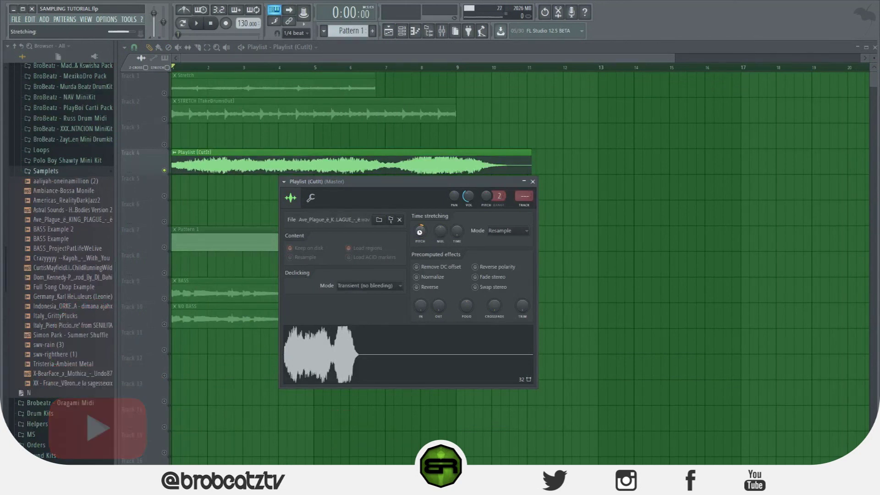
pyautogui.rightClick(419, 232)
pyautogui.click(431, 238)
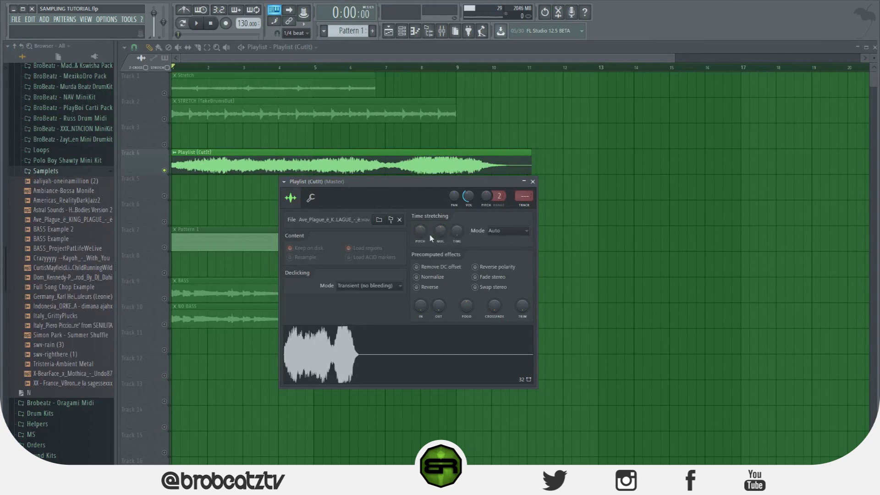
pyautogui.rightClick(221, 215)
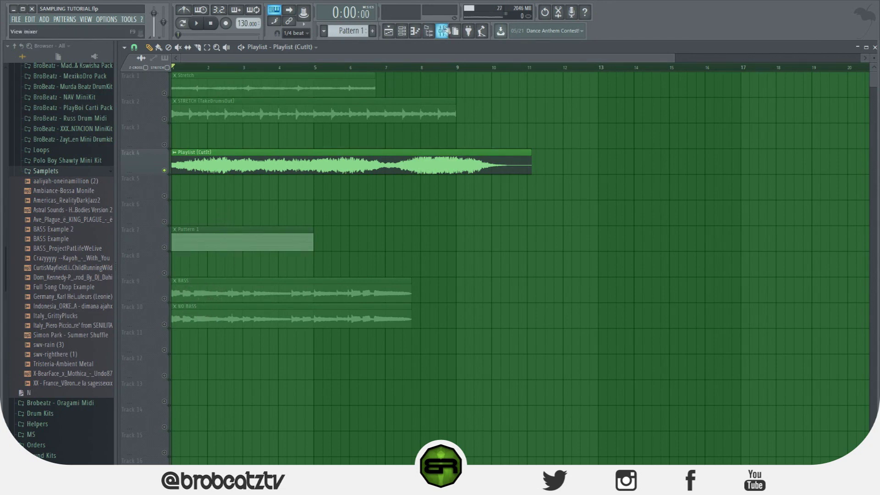
# Leave only tracks 9 and 10 with the BASS and NO BASS clips active and bring up the mixer
pyautogui.moveTo(164, 301); pyautogui.dragTo(165, 308)
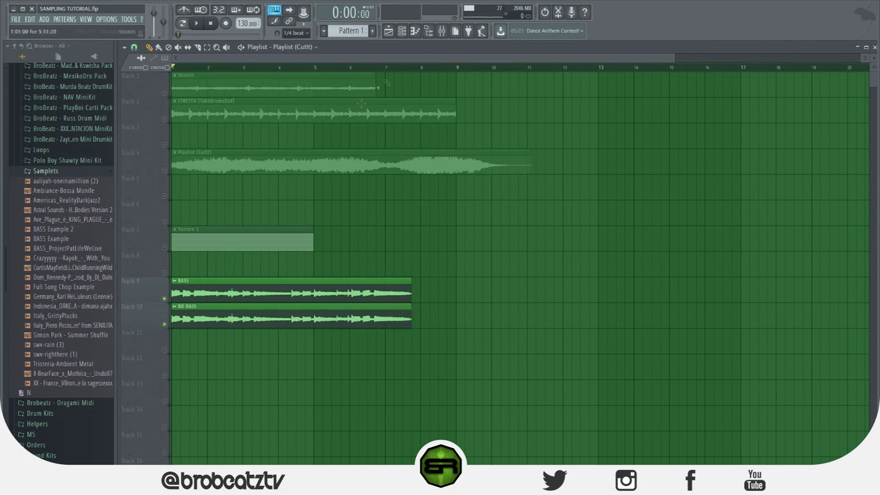
pyautogui.click(442, 31)
pyautogui.moveTo(428, 284); pyautogui.dragTo(433, 179)
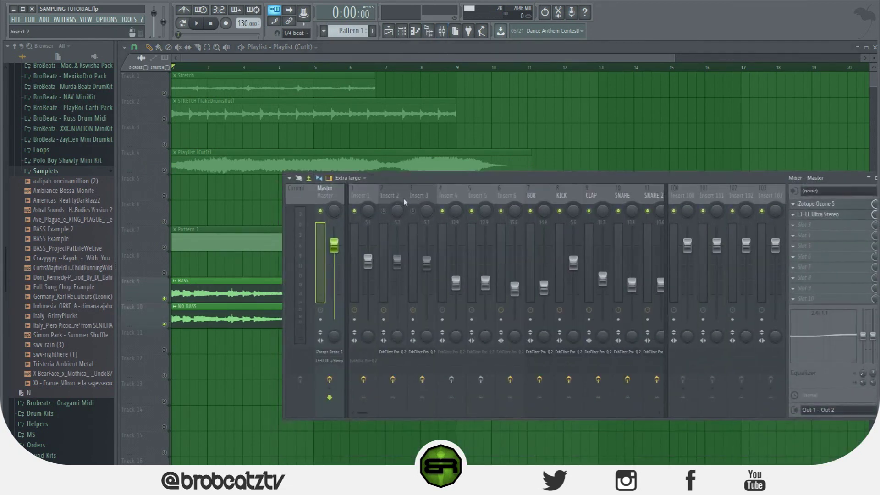
# Unmute mixer tracks Insert 2 and Insert 3 and lower both volume faders to roughly the level of Insert 4
pyautogui.click(411, 199)
pyautogui.click(400, 198)
pyautogui.click(412, 197)
pyautogui.click(411, 198)
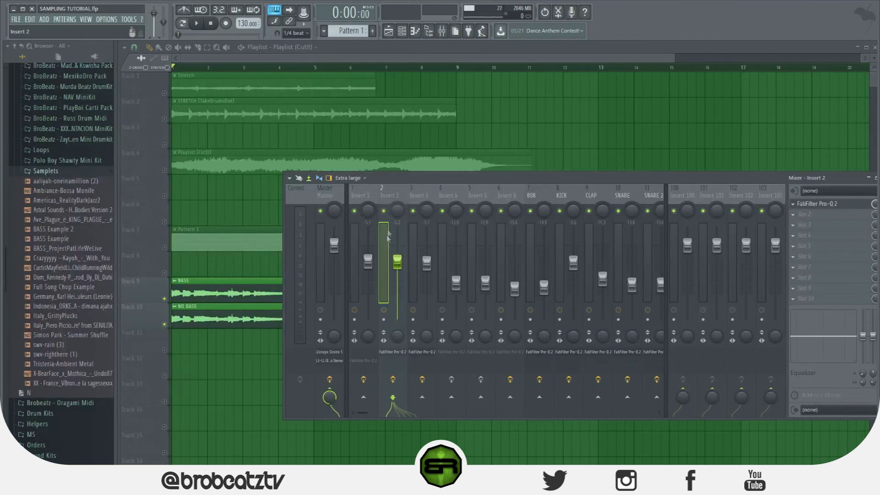
pyautogui.keyDown('ctrl'); pyautogui.click(412, 243); pyautogui.keyUp('ctrl')
pyautogui.moveTo(427, 263); pyautogui.dragTo(427, 283)
pyautogui.click(391, 197)
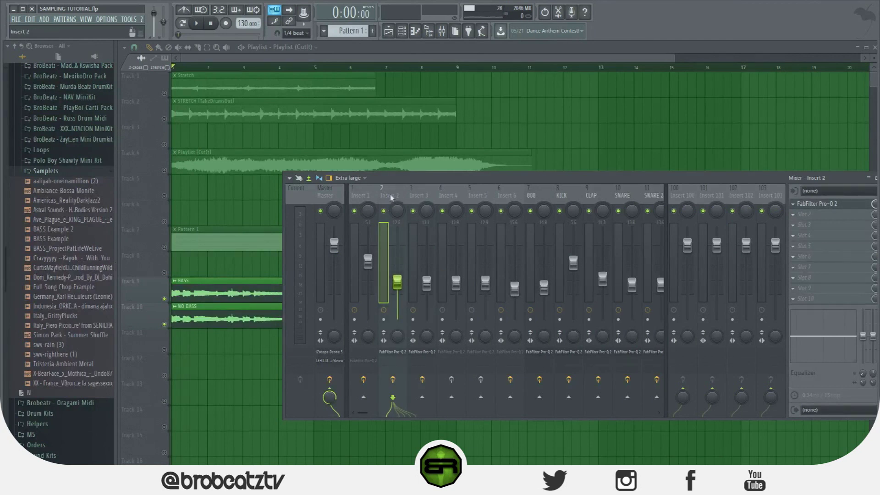
# Audition the BASS and NO BASS clips together briefly and mute mixer track Insert 3
pyautogui.press('space')
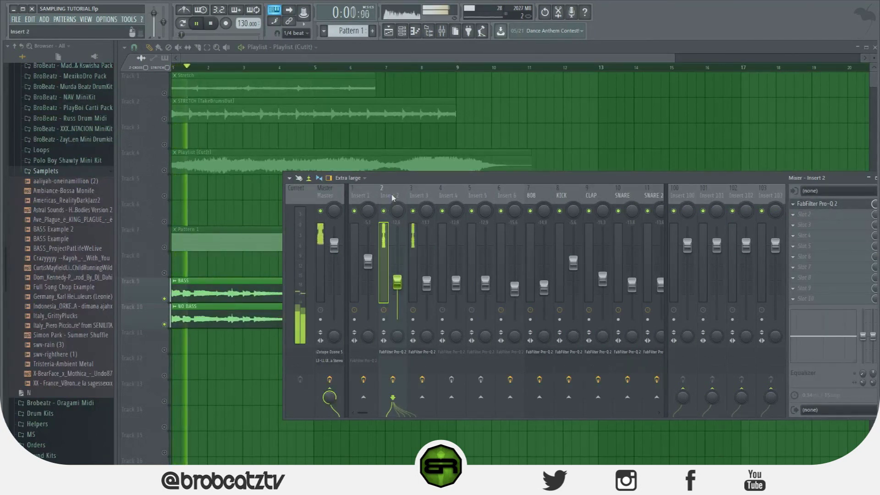
pyautogui.press('space')
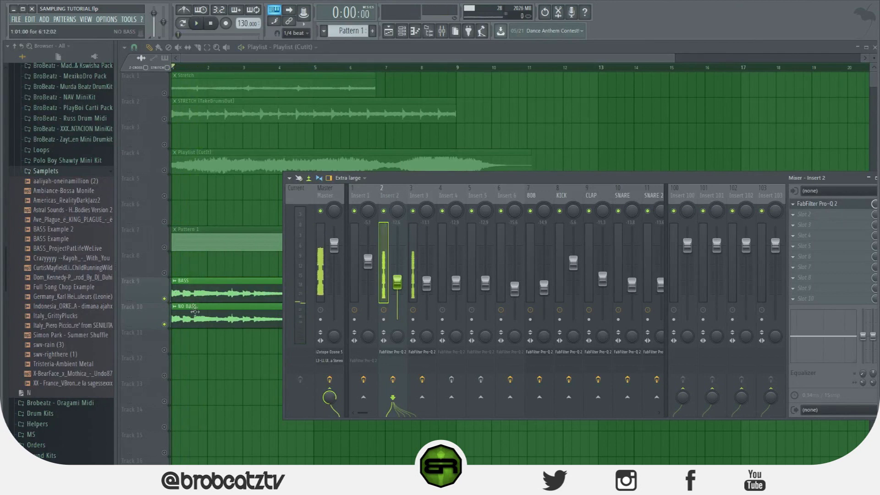
pyautogui.click(413, 210)
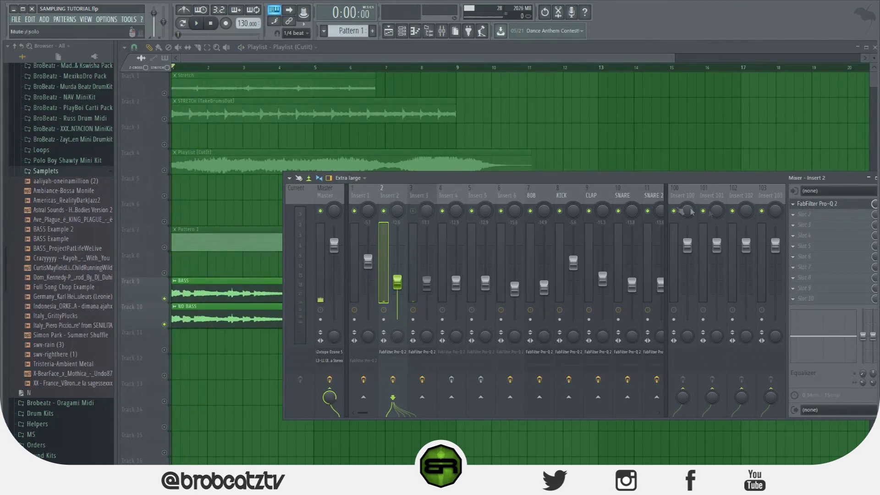
# In Insert 2's FabFilter Pro-Q 2, move the high cut to about 19.8 kHz with a 72 dB/oct slope
pyautogui.click(817, 204)
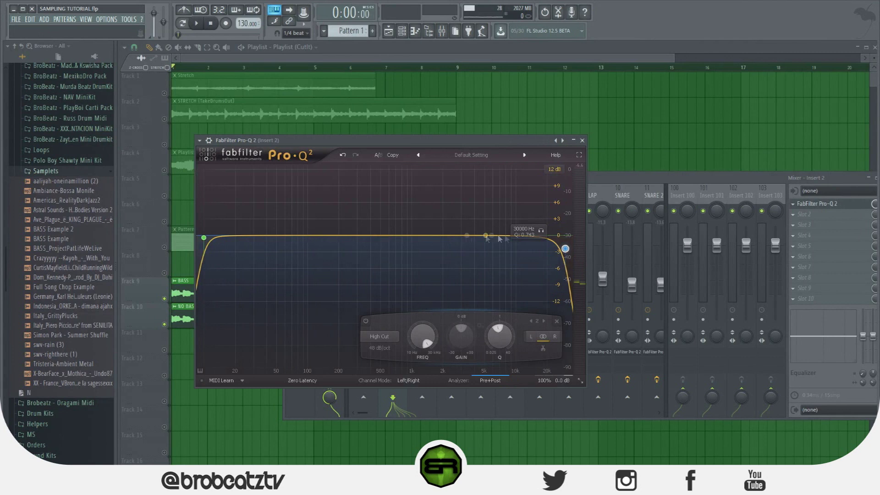
pyautogui.moveTo(566, 248); pyautogui.dragTo(551, 244)
pyautogui.rightClick(551, 245)
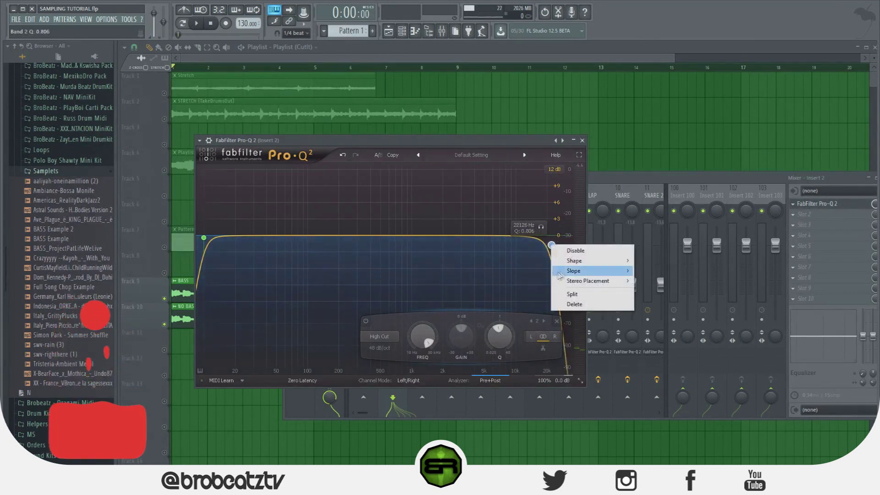
pyautogui.moveTo(573, 270)
pyautogui.click(515, 341)
pyautogui.moveTo(552, 245); pyautogui.dragTo(548, 247)
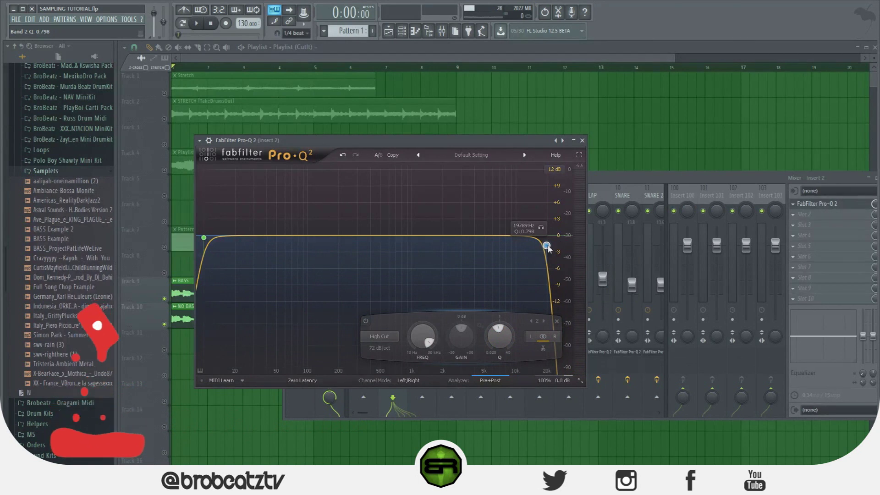
# During playback, isolate Insert 2's bass with a low cut near 50 Hz, high cut near 200 Hz and an 8.5 dB bell at about 114 Hz
pyautogui.press('space')
pyautogui.moveTo(548, 247); pyautogui.dragTo(345, 242)
pyautogui.moveTo(203, 238); pyautogui.dragTo(310, 201)
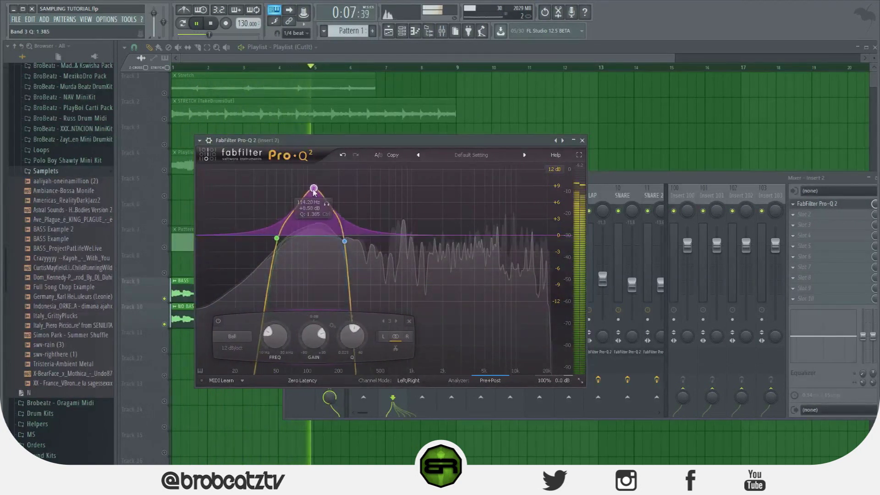
pyautogui.click(582, 141)
pyautogui.press('space')
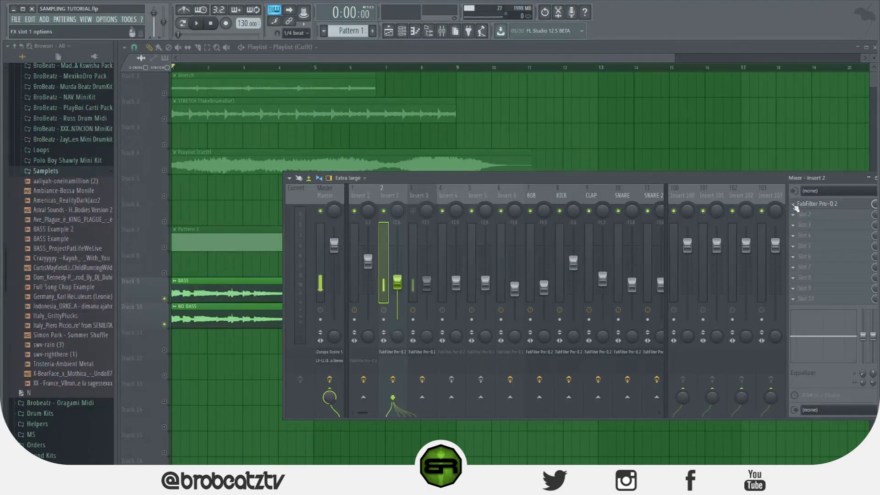
# Copy Insert 2's FabFilter Pro-Q 2 preset onto mixer track Insert 3
pyautogui.click(795, 205)
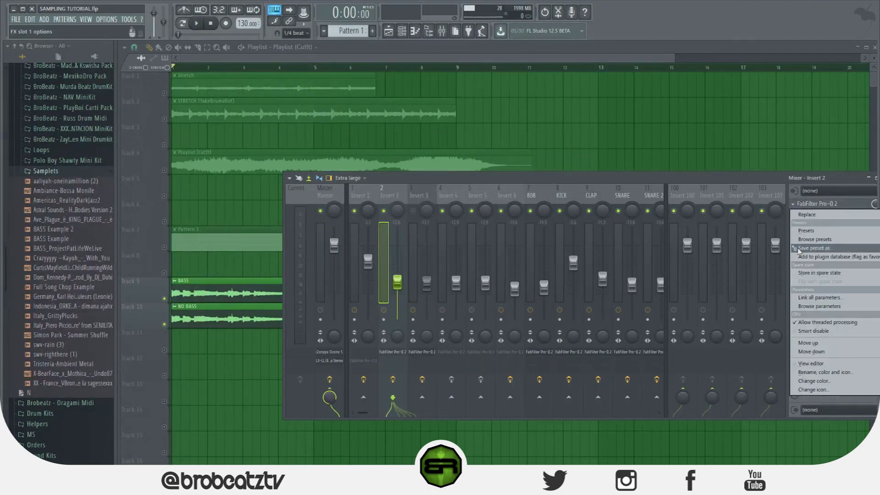
pyautogui.moveTo(802, 250); pyautogui.dragTo(607, 237)
pyautogui.moveTo(419, 198); pyautogui.dragTo(420, 199)
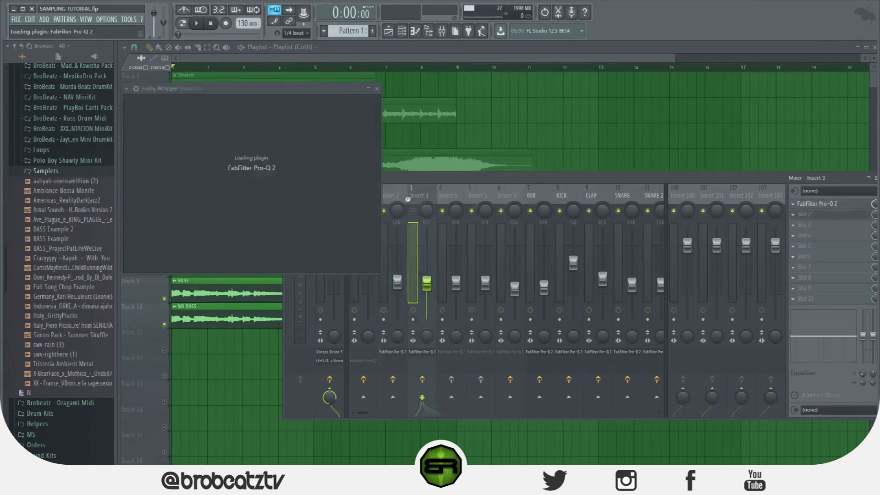
# Adjust the cut and bell bands of the copied equalizer on Insert 3 and clear that track's first effect slot
pyautogui.moveTo(202, 188); pyautogui.dragTo(493, 191)
pyautogui.moveTo(238, 153); pyautogui.dragTo(229, 186)
pyautogui.click(817, 214)
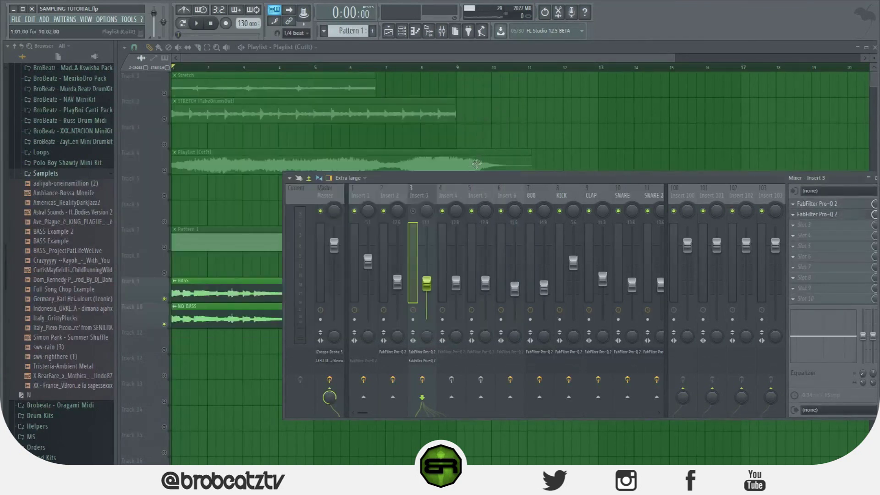
pyautogui.rightClick(806, 207)
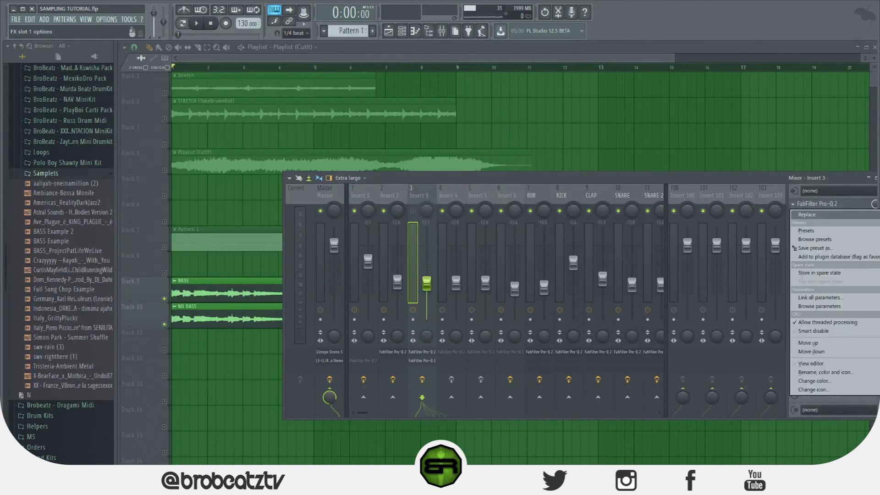
pyautogui.click(812, 352)
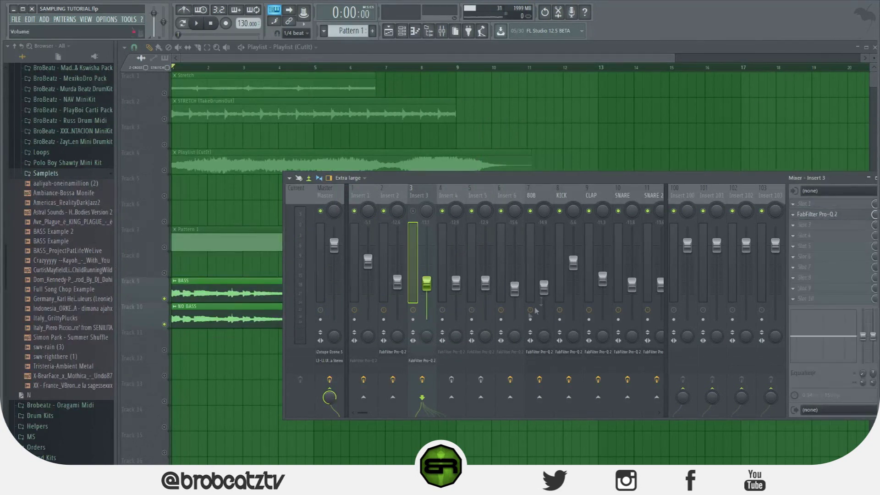
# Solo mixer track Insert 3, play the clips, and bring Insert 2 in to hear both layers together
pyautogui.rightClick(413, 211)
pyautogui.press('space')
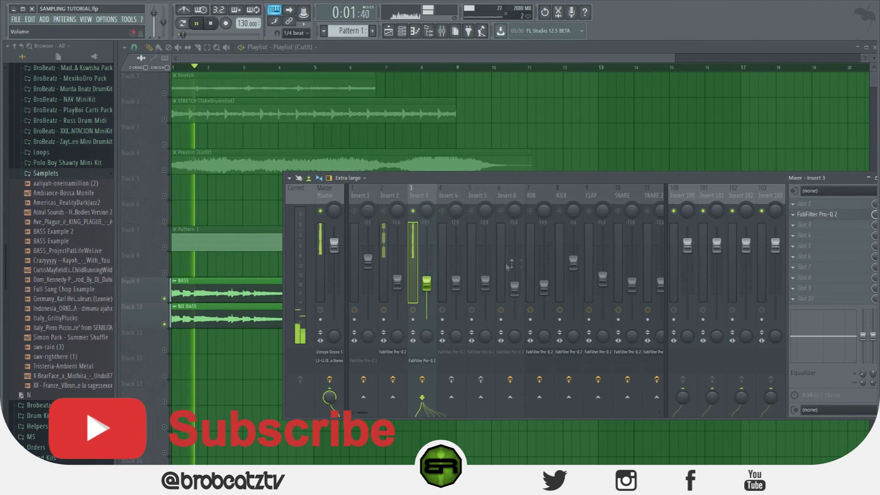
pyautogui.click(383, 211)
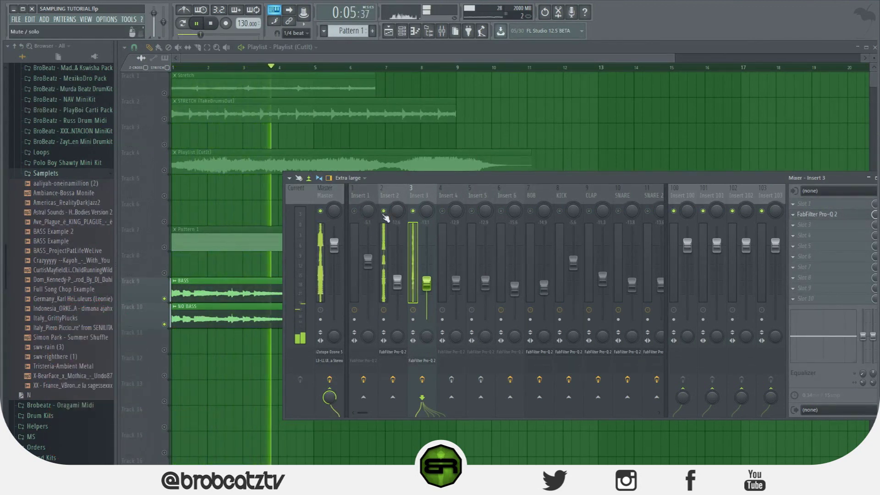
pyautogui.press('space')
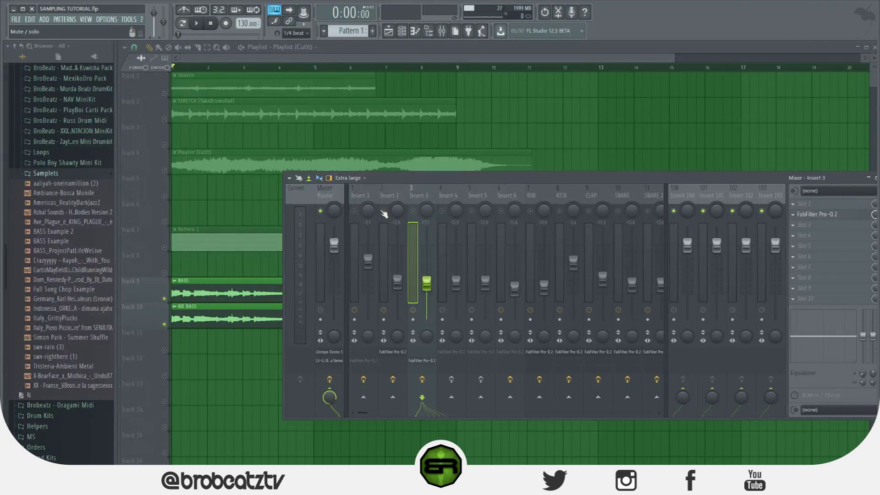
# Close the mixer and delete the BASS and NO BASS clips from the playlist
pyautogui.press('F9')
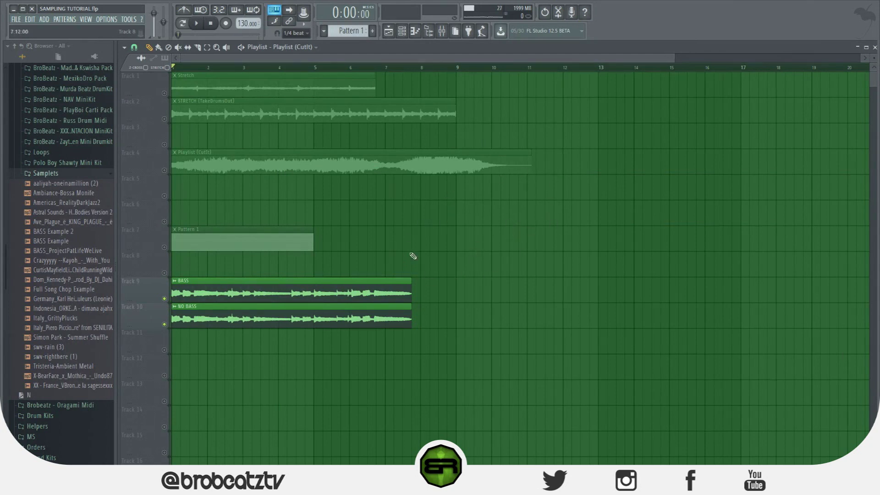
pyautogui.rightClick(366, 287)
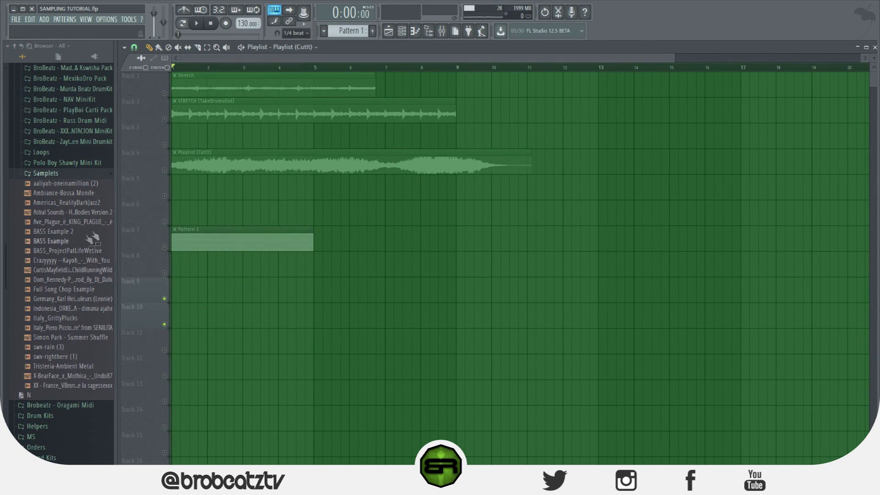
# Open the Full Song Chop Example sample from the Samplets folder in the Edison audio editor
pyautogui.rightClick(57, 289)
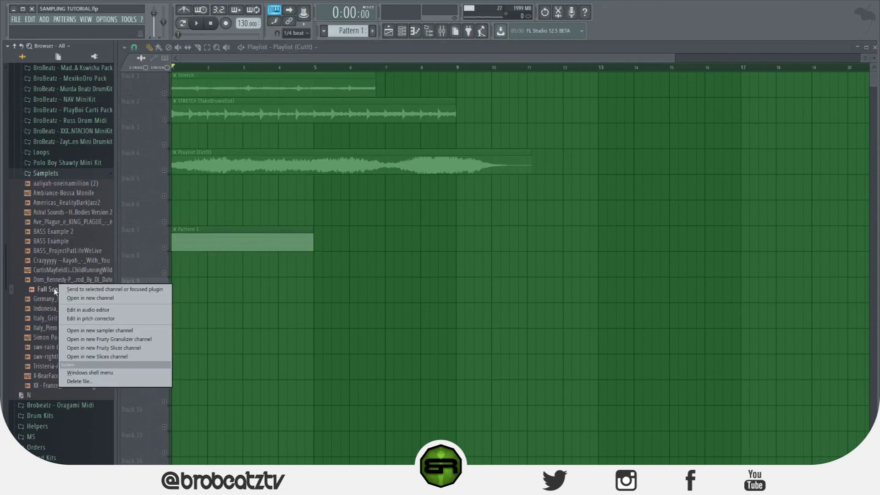
pyautogui.rightClick(39, 292)
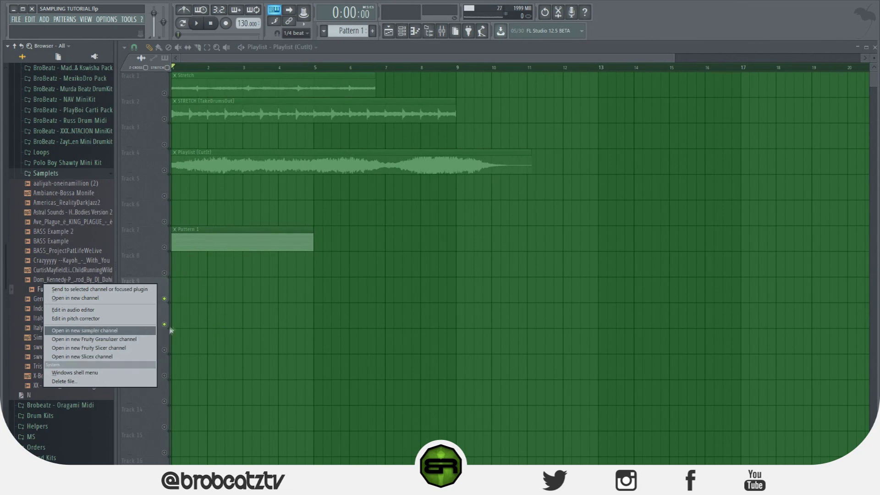
pyautogui.click(251, 318)
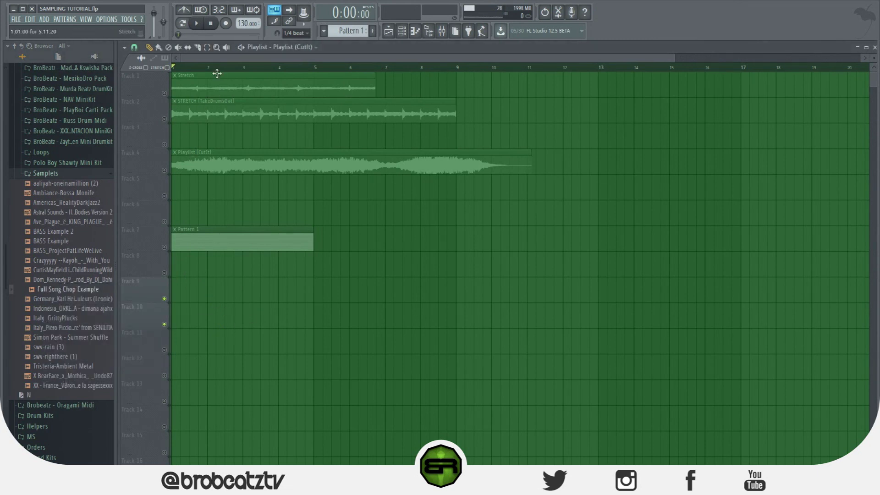
pyautogui.rightClick(72, 295)
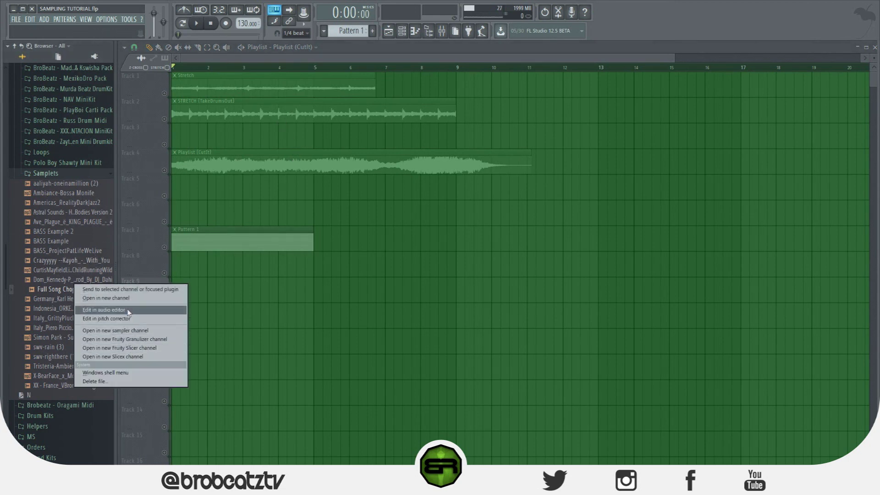
pyautogui.click(127, 310)
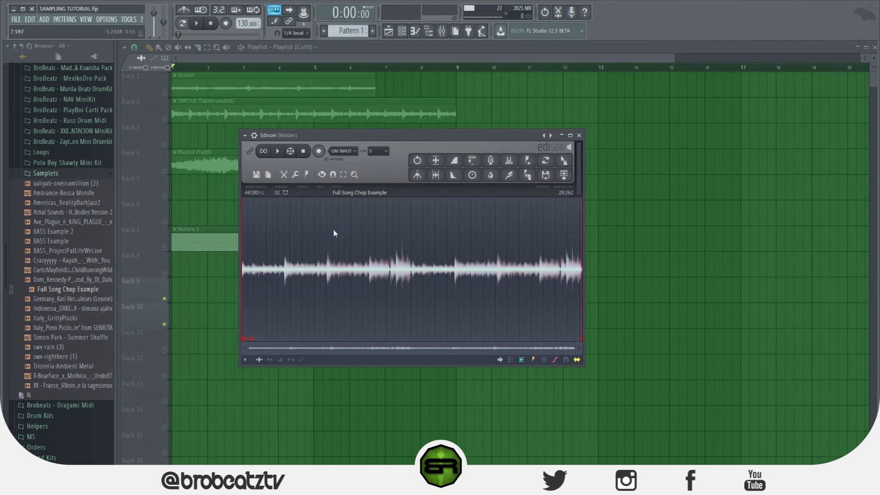
# Set the sample's tempo to the default 130 BPM with tempo-sync in its sample properties and accept
pyautogui.rightClick(368, 235)
pyautogui.moveTo(382, 252)
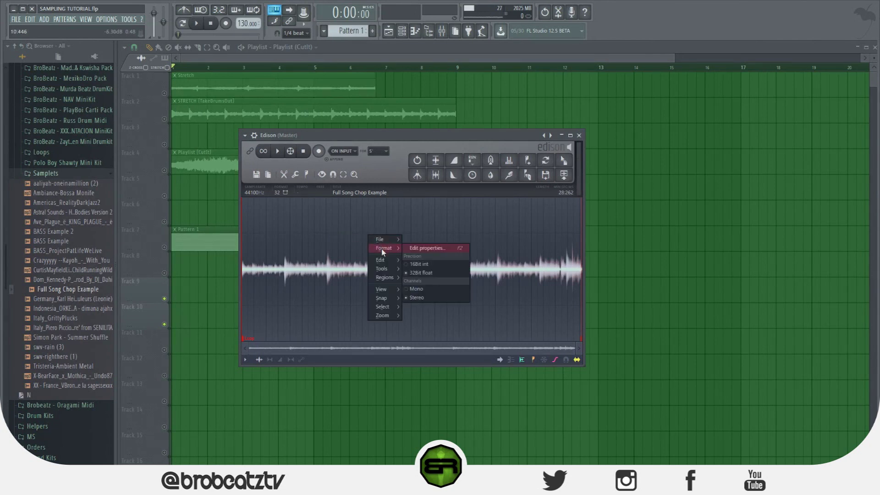
pyautogui.click(419, 249)
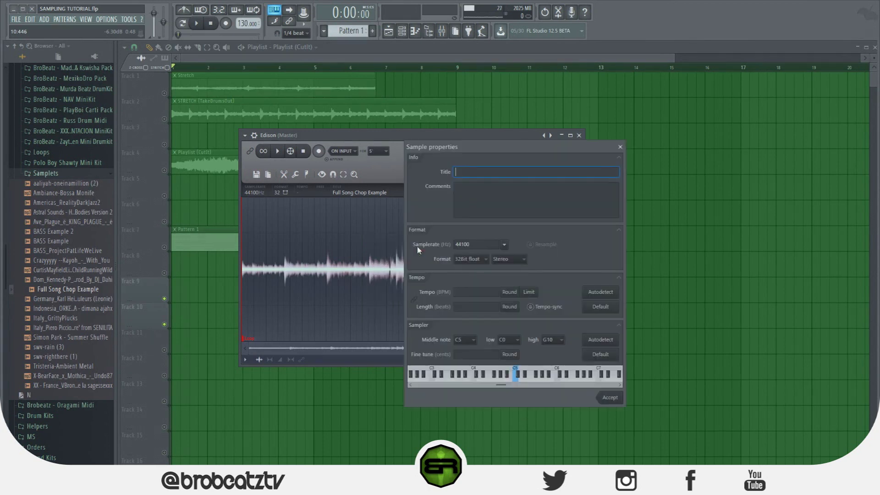
pyautogui.click(600, 307)
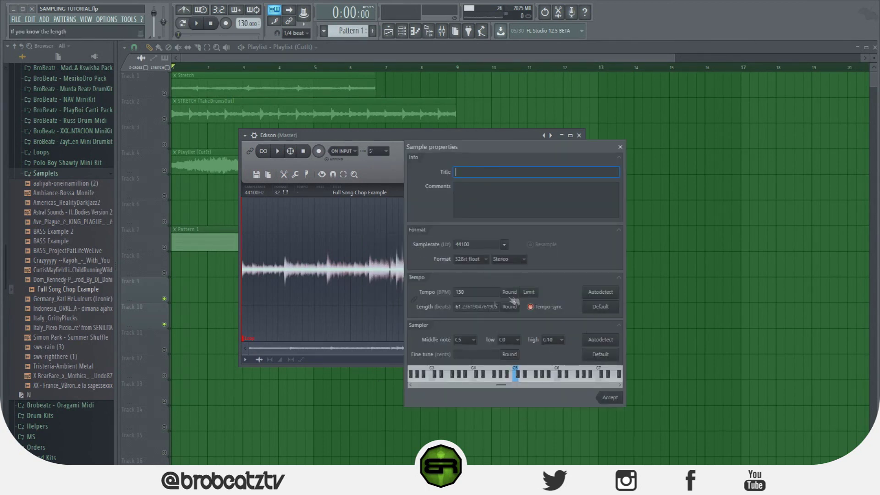
pyautogui.click(610, 398)
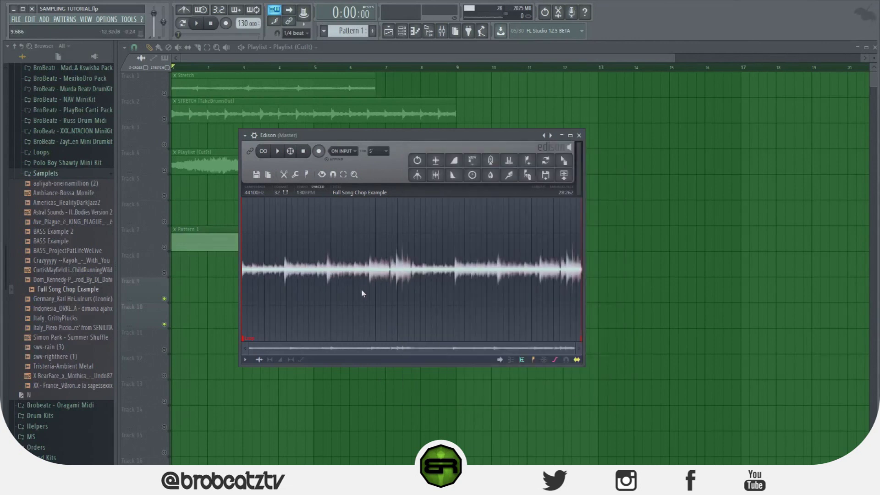
# Select the waveform section from about 12.5 to 22.8 seconds, moving Edison clear of the playlist clips
pyautogui.moveTo(408, 275); pyautogui.dragTo(517, 274)
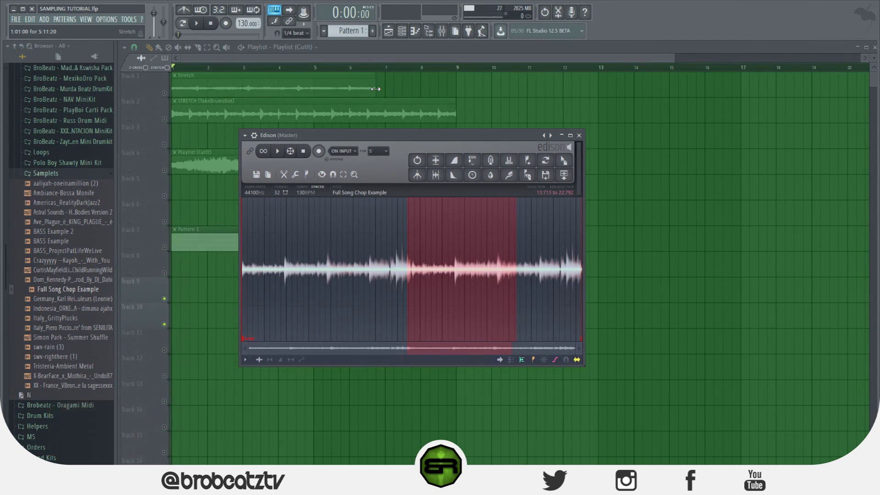
pyautogui.moveTo(361, 136); pyautogui.dragTo(433, 199)
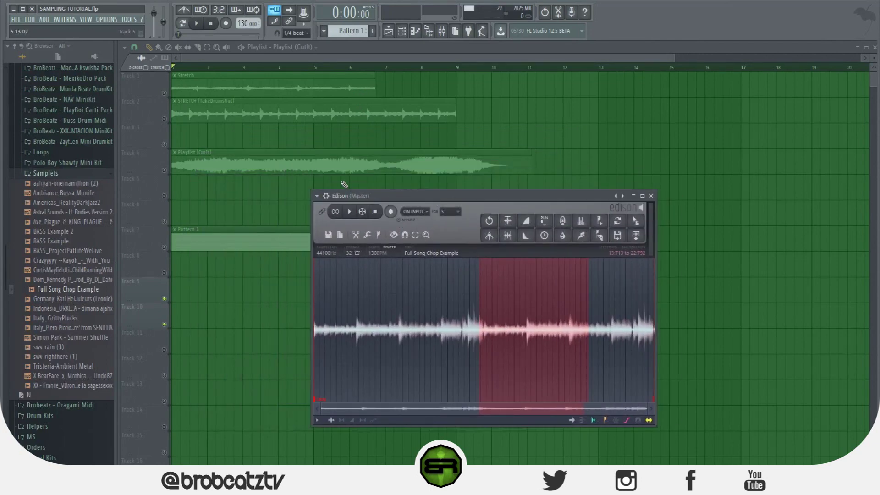
pyautogui.moveTo(366, 198); pyautogui.dragTo(265, 209)
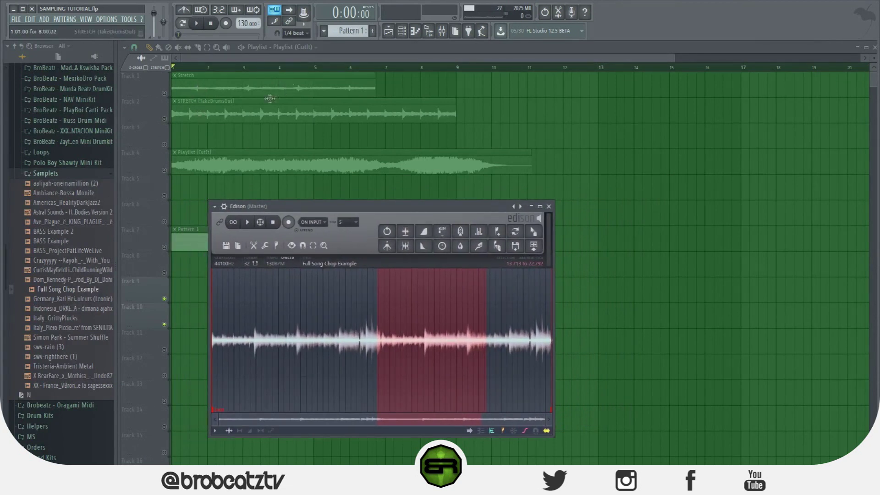
pyautogui.moveTo(352, 208); pyautogui.dragTo(346, 174)
pyautogui.moveTo(372, 317); pyautogui.dragTo(356, 320)
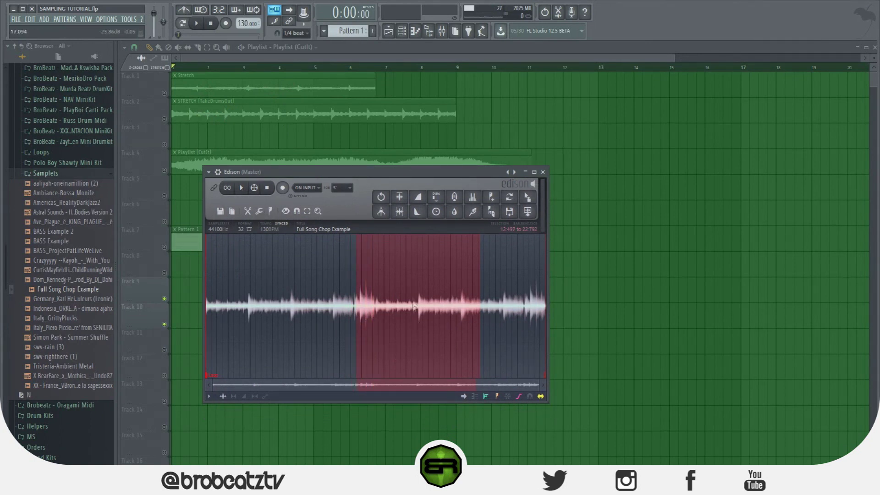
# Audition the selected section, move its start to about 14.97 seconds, and play it again
pyautogui.press('space')
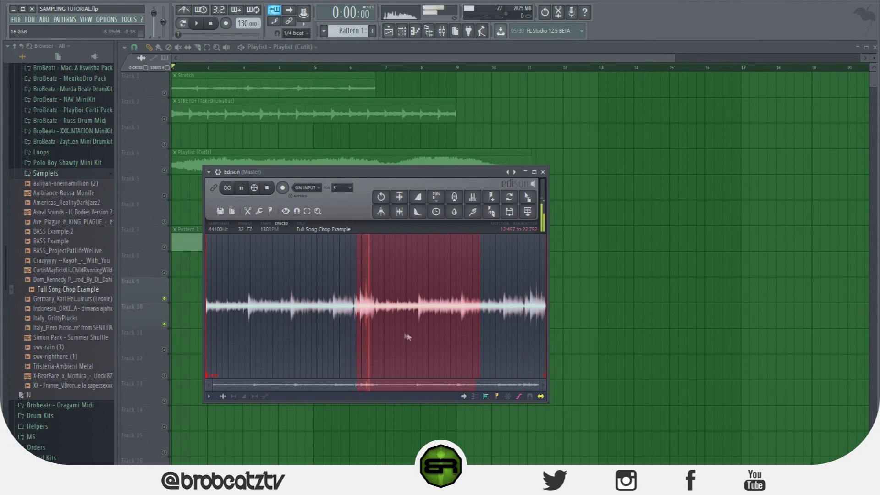
pyautogui.keyDown('shift'); pyautogui.click(383, 312); pyautogui.keyUp('shift')
pyautogui.keyDown('shift'); pyautogui.click(386, 310); pyautogui.keyUp('shift')
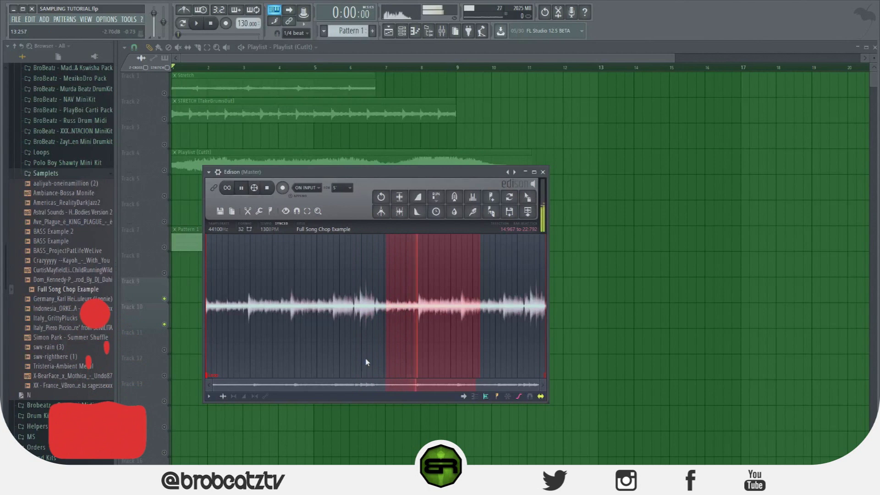
pyautogui.click(268, 188)
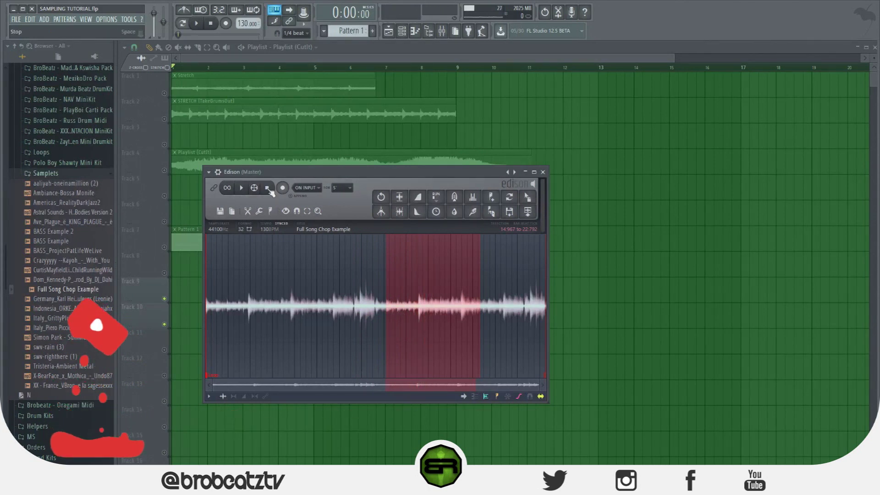
pyautogui.click(243, 189)
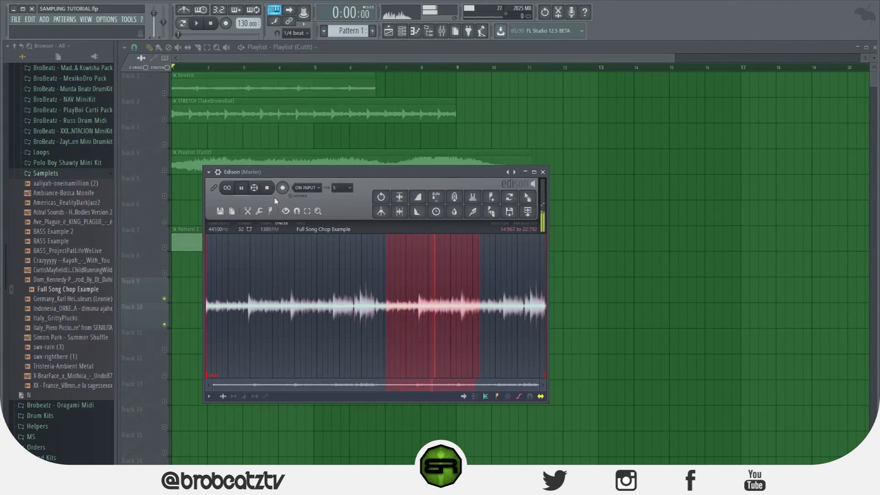
# Tighten the selection to about 14.055 to 21.127 seconds, checking it with looped playback, and pause
pyautogui.moveTo(479, 320); pyautogui.dragTo(462, 321)
pyautogui.moveTo(386, 313); pyautogui.dragTo(375, 317)
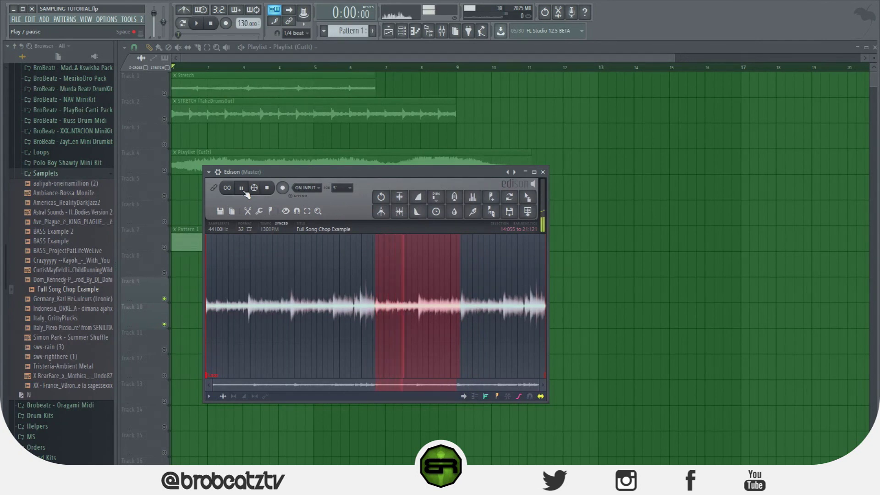
pyautogui.click(224, 192)
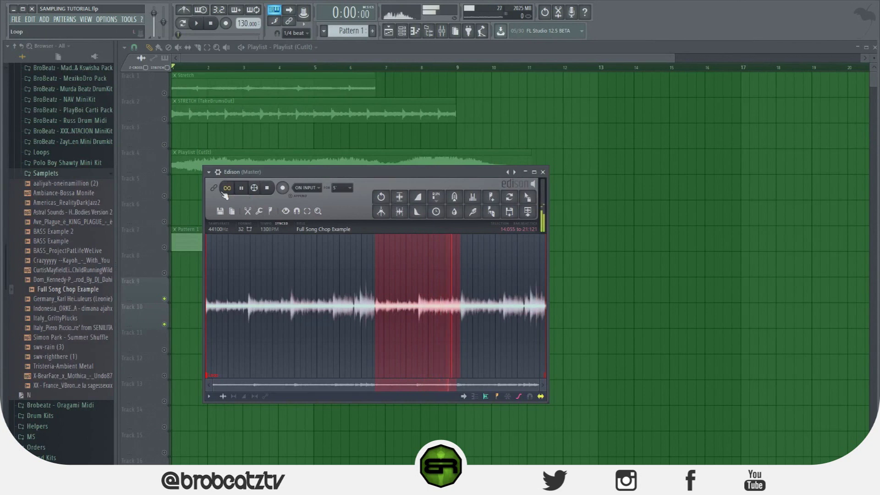
pyautogui.click(239, 191)
pyautogui.scroll(2, 464, 305)
pyautogui.scroll(2, 465, 306)
pyautogui.moveTo(453, 316); pyautogui.dragTo(453, 317)
pyautogui.scroll(-2, 414, 315)
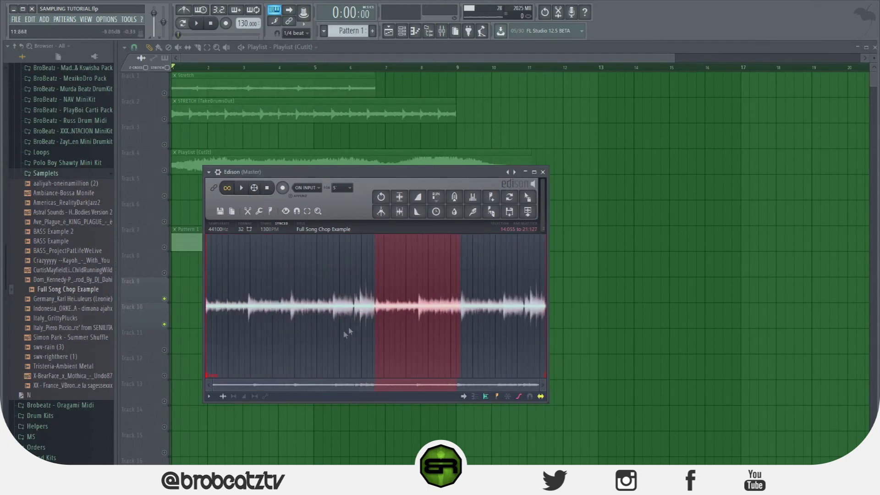
# Inspect the selection's edges and place the selected section as an audio clip at the start of playlist Track 9
pyautogui.scroll(4, 378, 314)
pyautogui.scroll(-3, 227, 313)
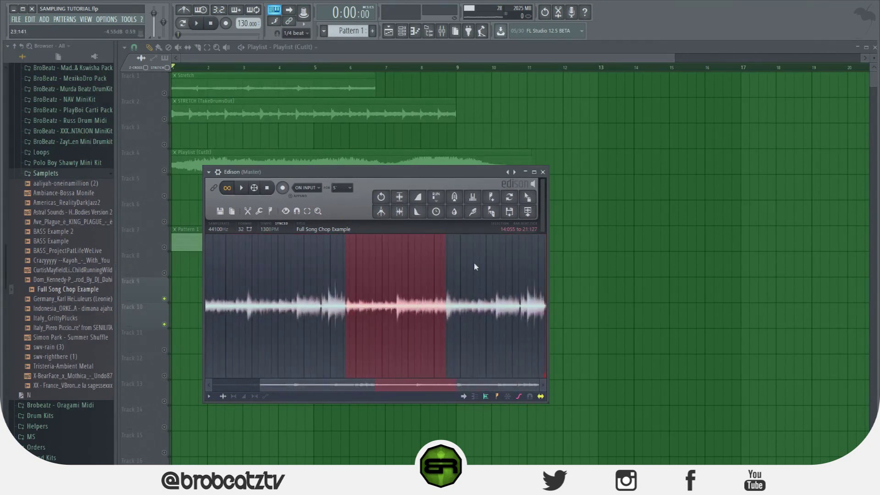
pyautogui.scroll(3, 449, 304)
pyautogui.scroll(-1, 449, 304)
pyautogui.moveTo(528, 197); pyautogui.dragTo(177, 300)
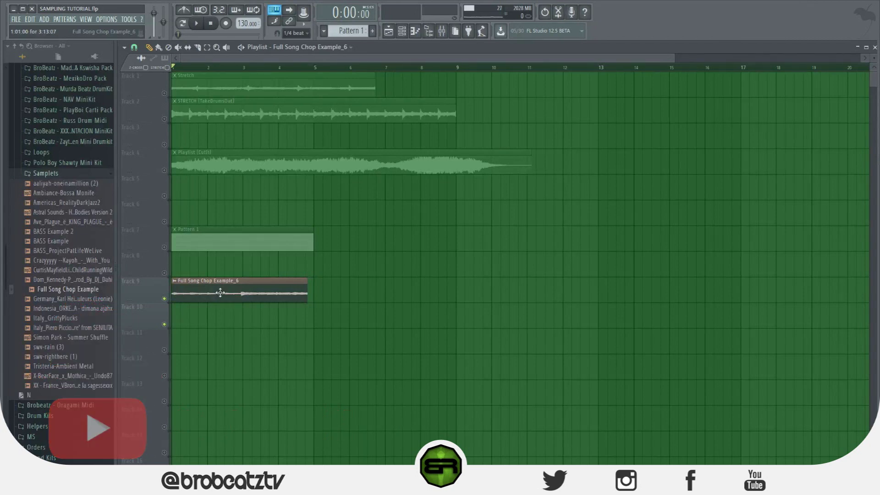
# Time-stretch the Full Song Chop Example_6 clip to 4 bars and close its channel settings
pyautogui.doubleClick(220, 293)
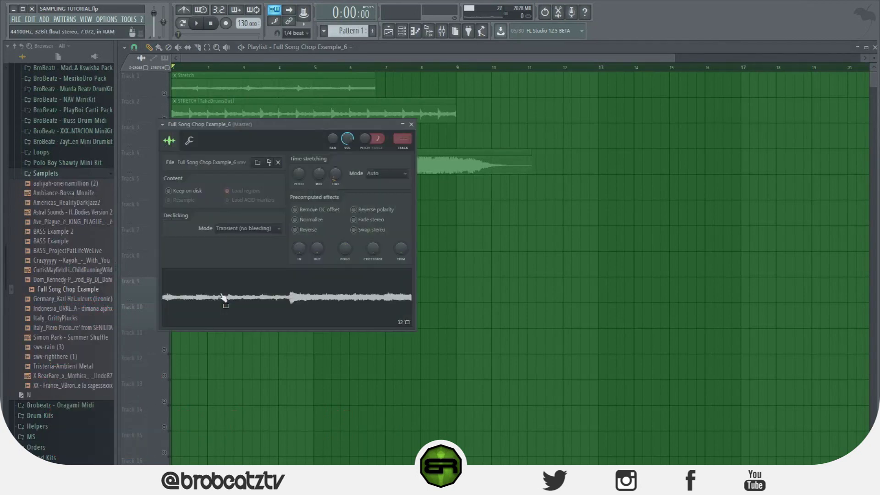
pyautogui.rightClick(337, 177)
pyautogui.click(360, 257)
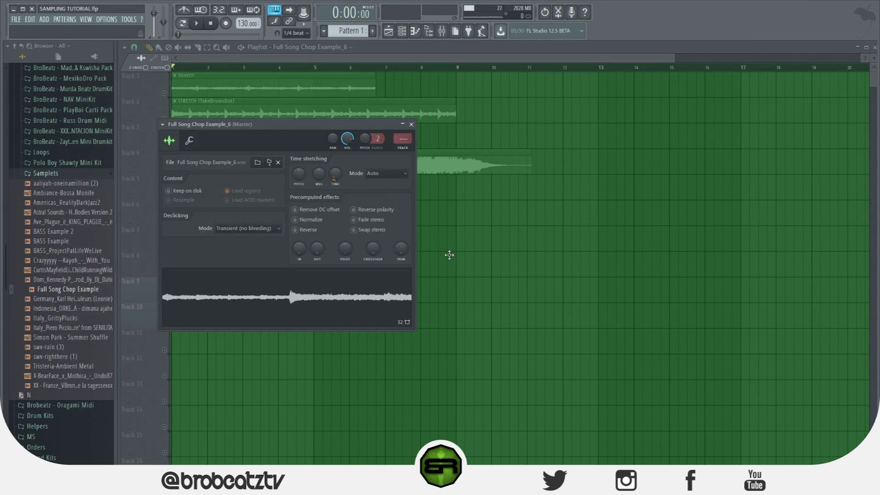
pyautogui.press('Escape')
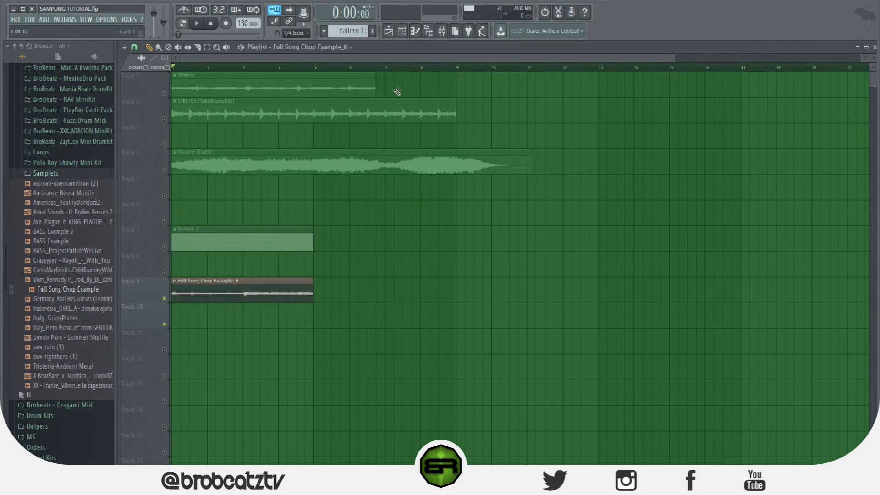
# Unmute playlist Track 7 and play Pattern 1 together with the chopped sample
pyautogui.click(402, 31)
pyautogui.click(403, 31)
pyautogui.click(172, 248)
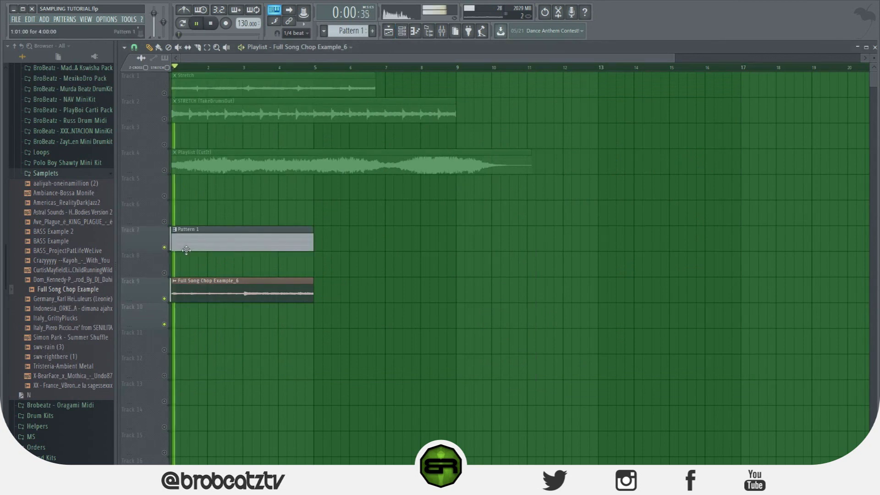
pyautogui.click(402, 31)
pyautogui.click(402, 32)
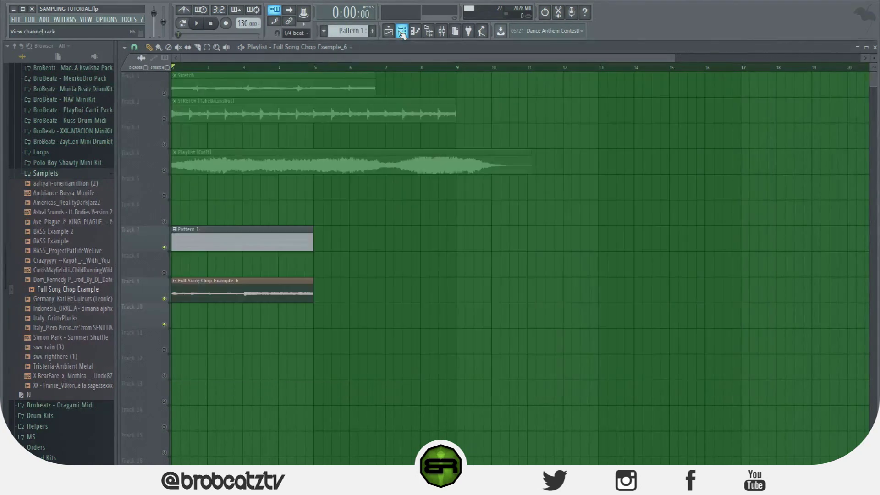
# Lower the Full Song Chop Example_6 channel volume to about 57% during playback and close its settings
pyautogui.doubleClick(272, 291)
pyautogui.press('space')
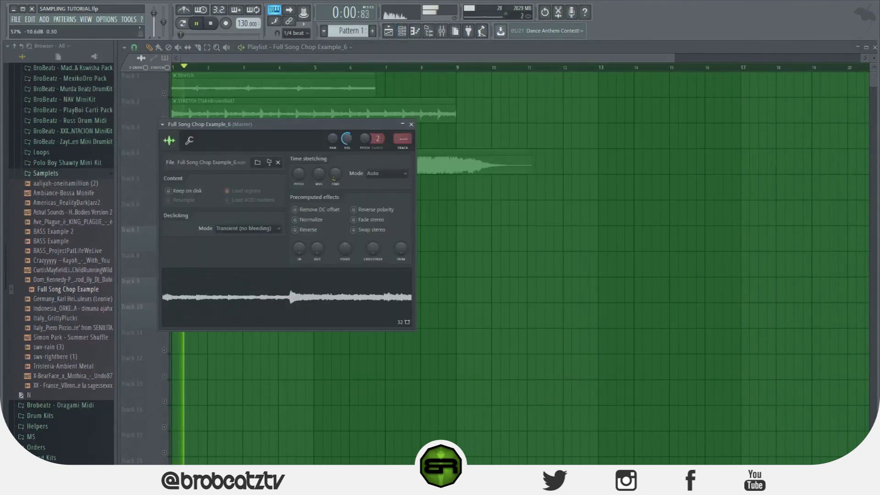
pyautogui.click(411, 124)
pyautogui.press('space')
# Play Pattern 1 with the sample chop and check their levels in the mixer
pyautogui.click(443, 31)
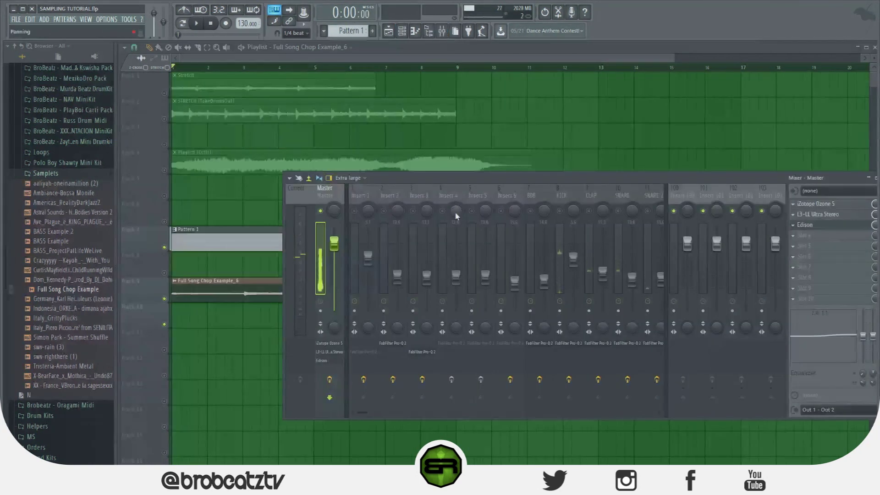
pyautogui.press('space')
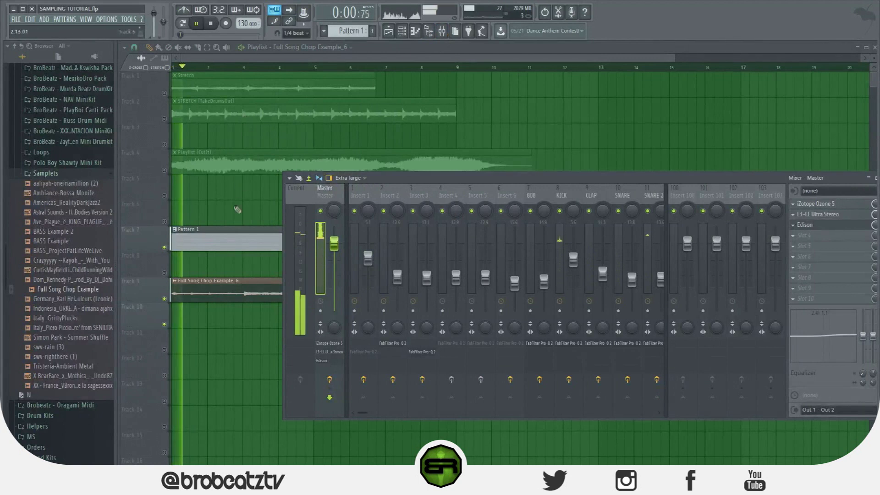
pyautogui.press('F9')
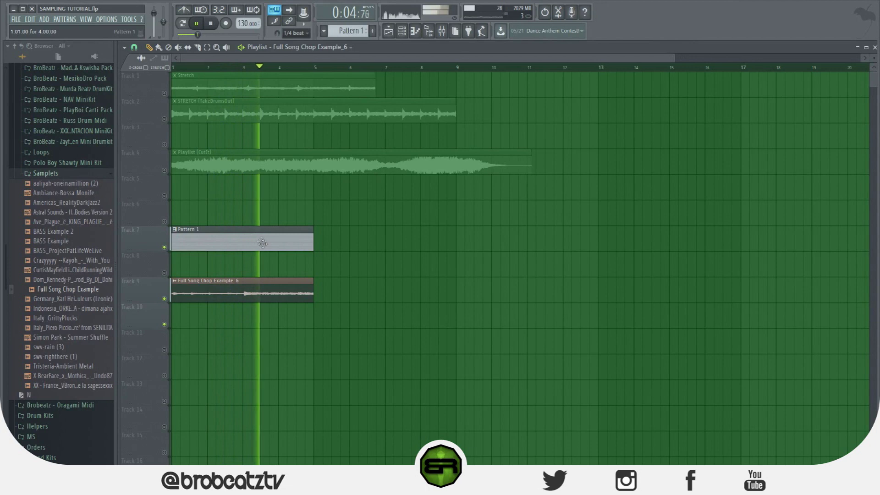
pyautogui.press('space')
# Narrow the file browser slightly to give the playlist more width
pyautogui.doubleClick(298, 279)
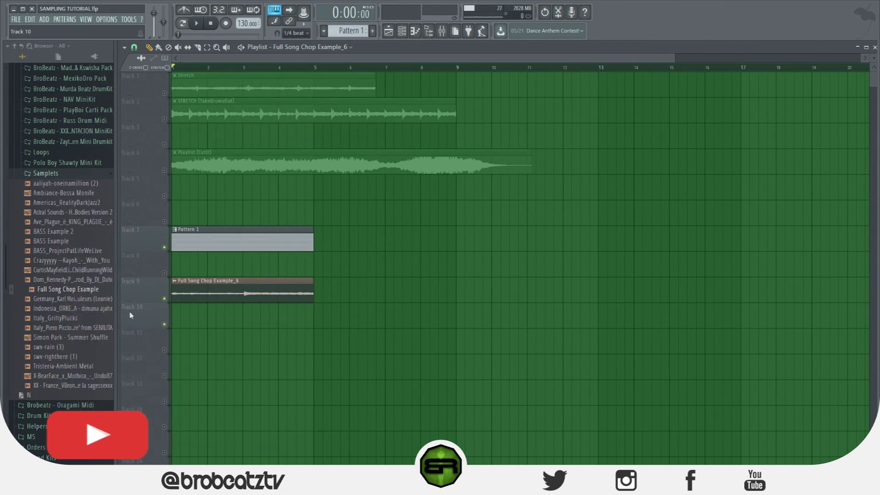
pyautogui.moveTo(110, 314); pyautogui.dragTo(94, 313)
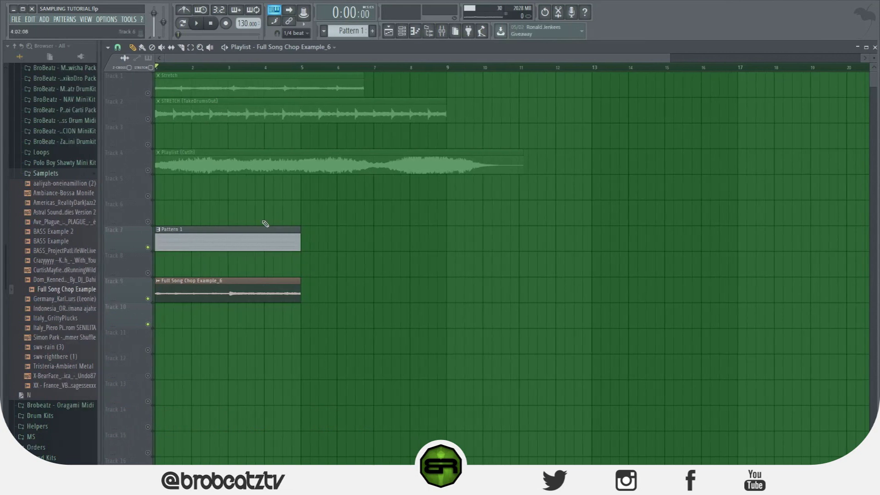
# Delete the Full Song Chop Example_6 clip from Track 9 and load the Full Song Chop Example sample into a new Slicex channel
pyautogui.rightClick(286, 291)
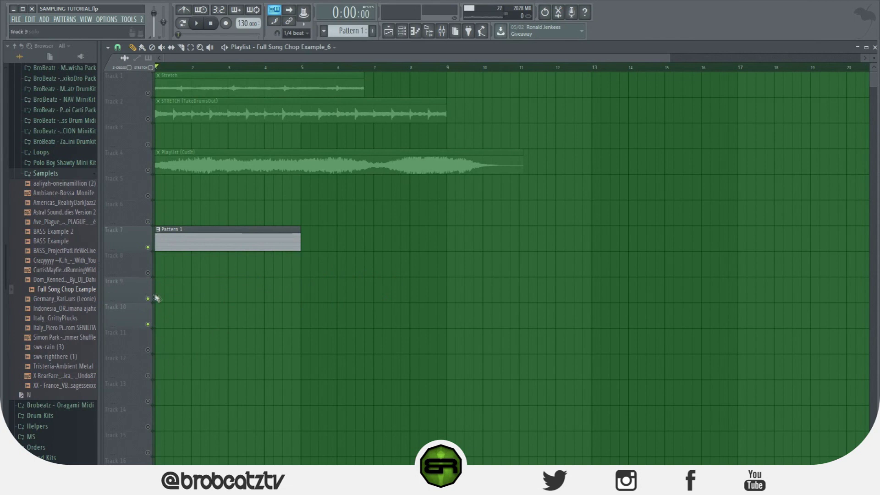
pyautogui.rightClick(81, 296)
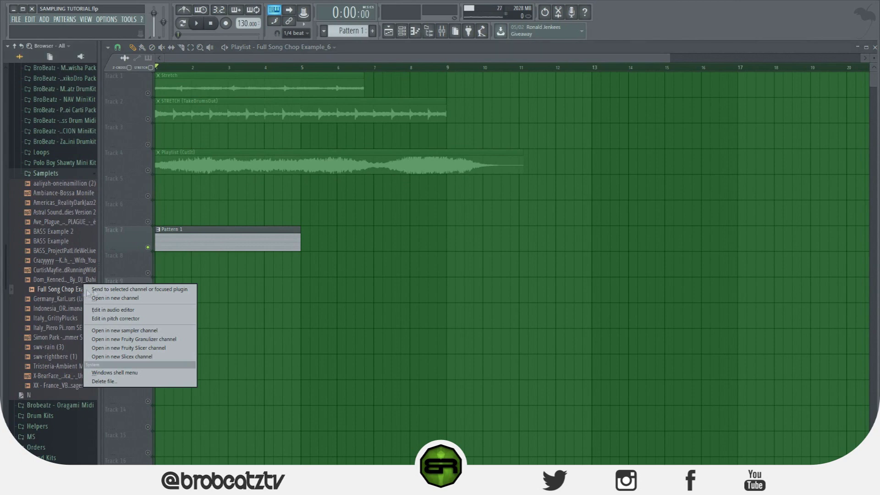
pyautogui.click(149, 359)
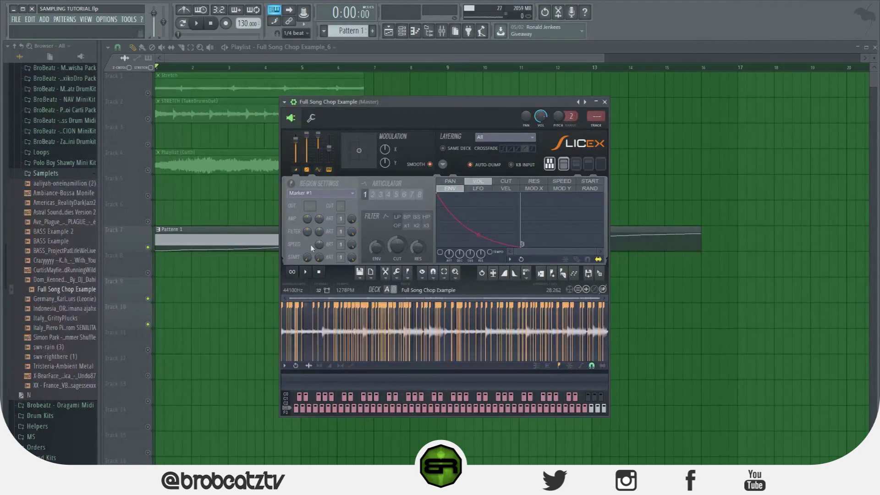
# Audition several slices of the sample in Slicex and examine the channel's marker notes in the piano roll
pyautogui.click(307, 337)
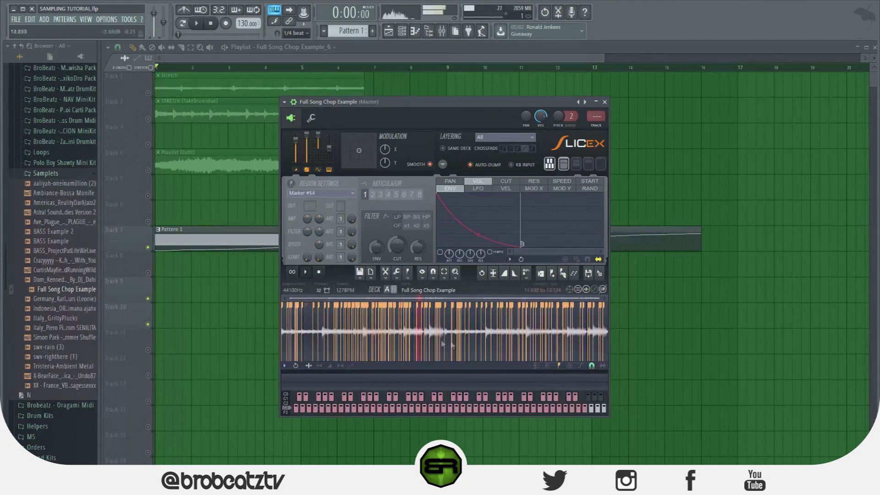
pyautogui.click(495, 334)
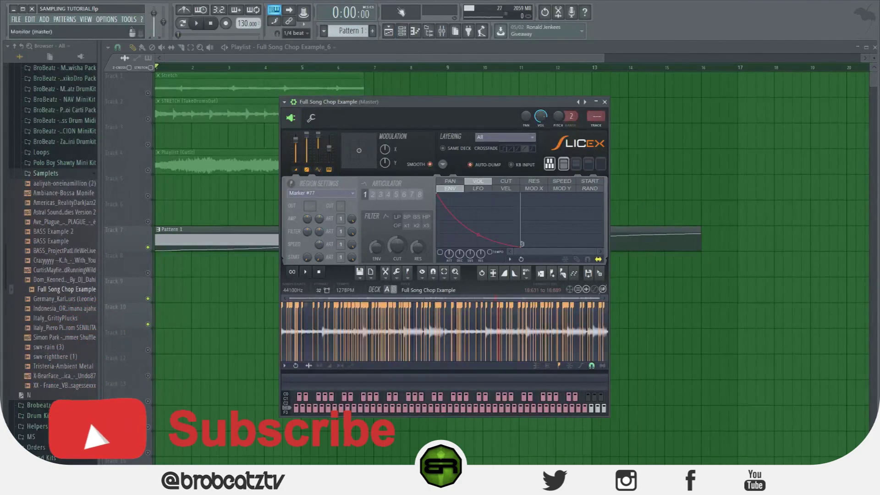
pyautogui.click(402, 31)
pyautogui.click(379, 374)
pyautogui.scroll(-10, 297, 333)
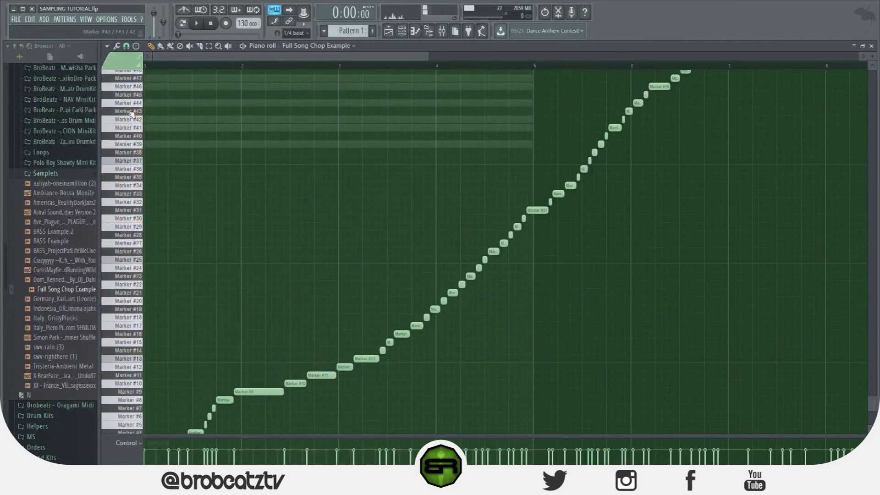
# Delete the Full Song Chop Example Slicex channel from the channel rack and return to the playlist
pyautogui.click(402, 32)
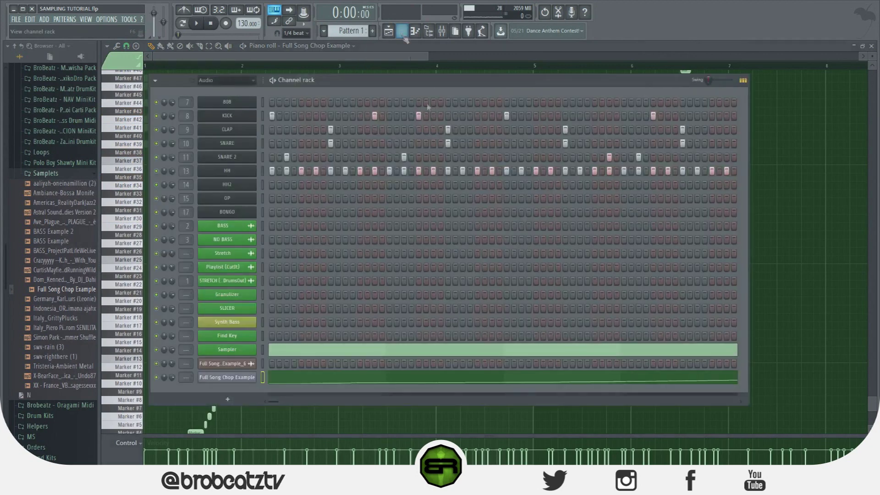
pyautogui.rightClick(223, 378)
pyautogui.click(268, 454)
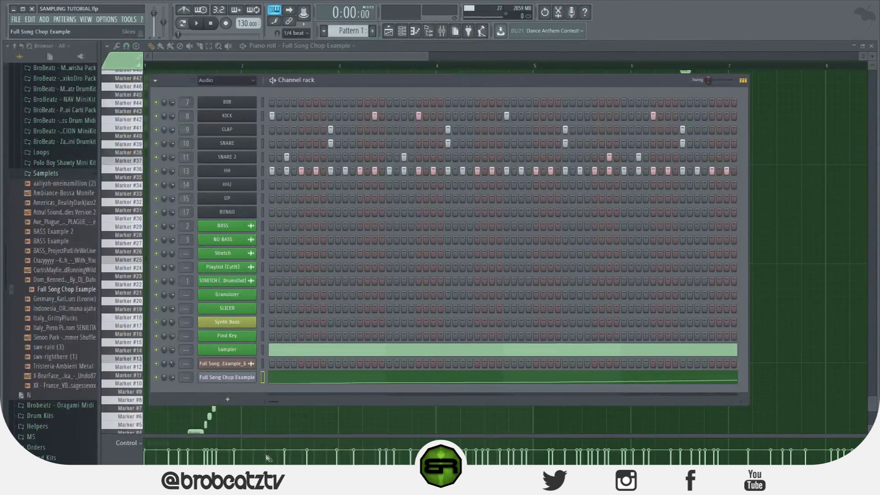
pyautogui.click(632, 267)
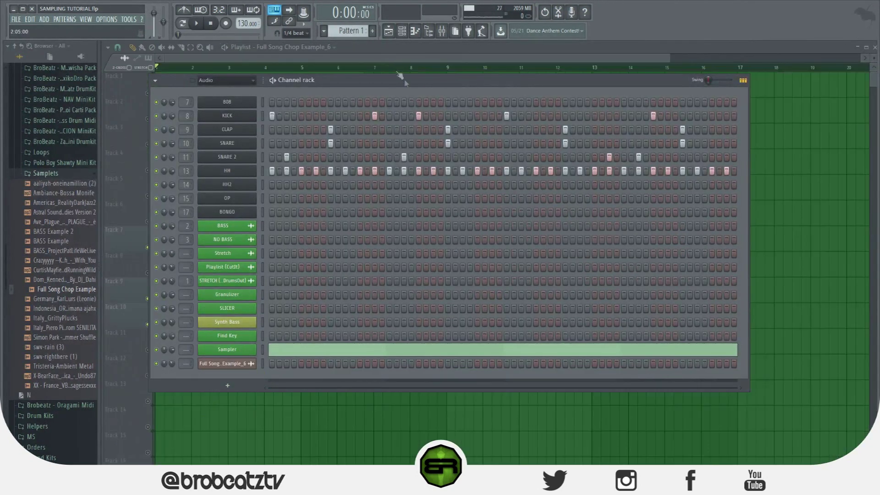
pyautogui.click(391, 34)
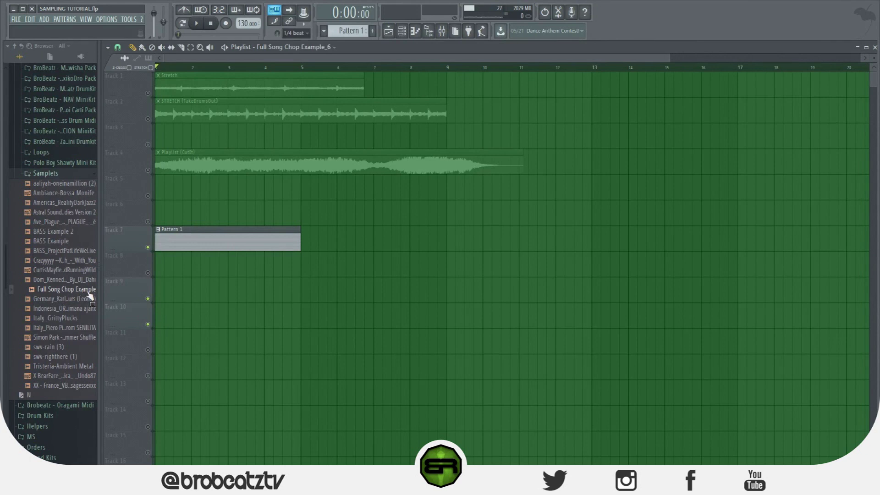
pyautogui.moveTo(78, 290); pyautogui.dragTo(83, 295)
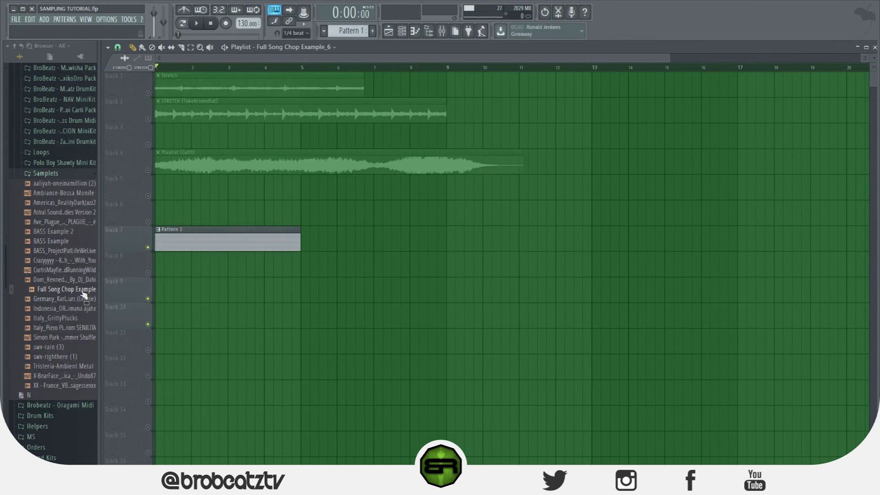
pyautogui.rightClick(61, 289)
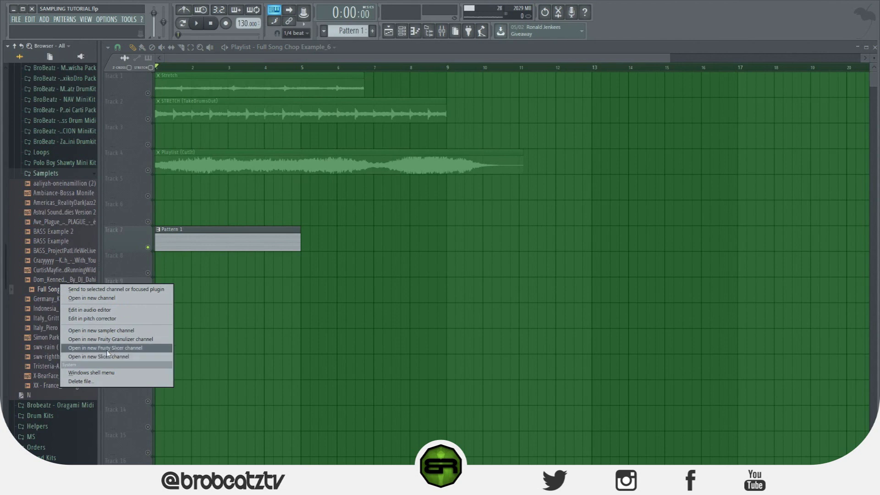
pyautogui.click(45, 194)
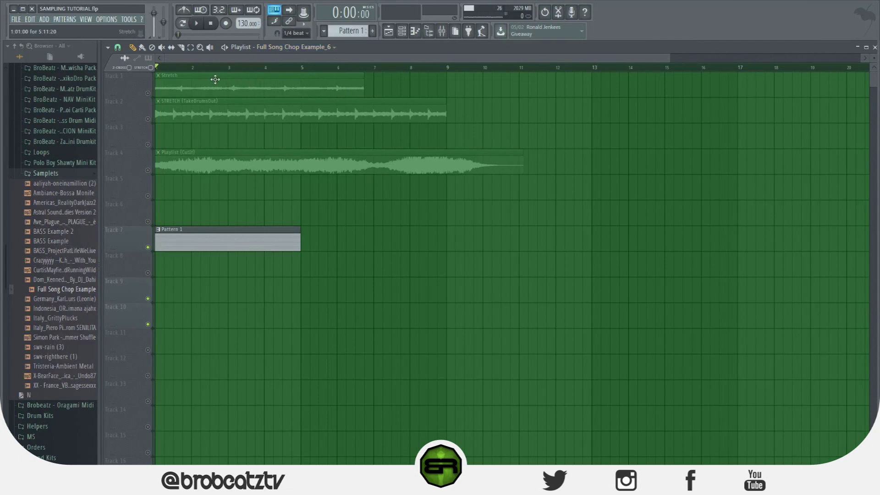
# Solo Track 1, detect the Stretch clip's tempo in the 75 to 150 range and apply it to the project, restretching all channels
pyautogui.click(159, 94)
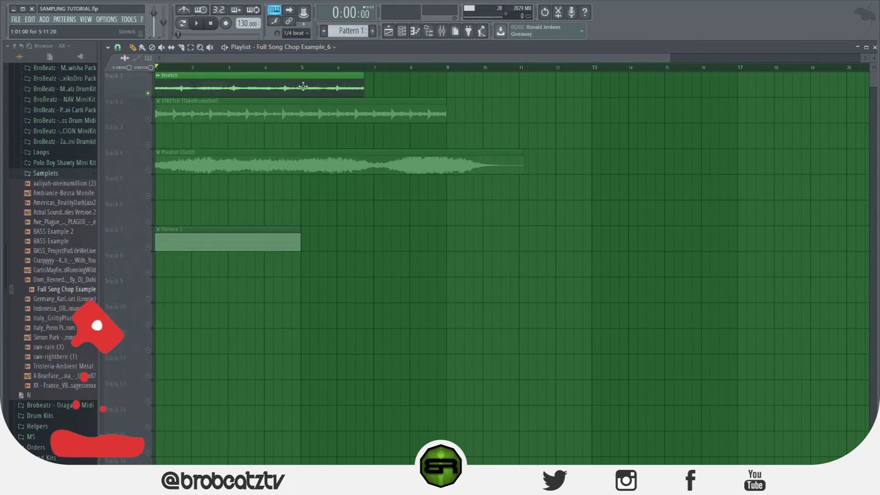
pyautogui.click(157, 77)
pyautogui.click(243, 119)
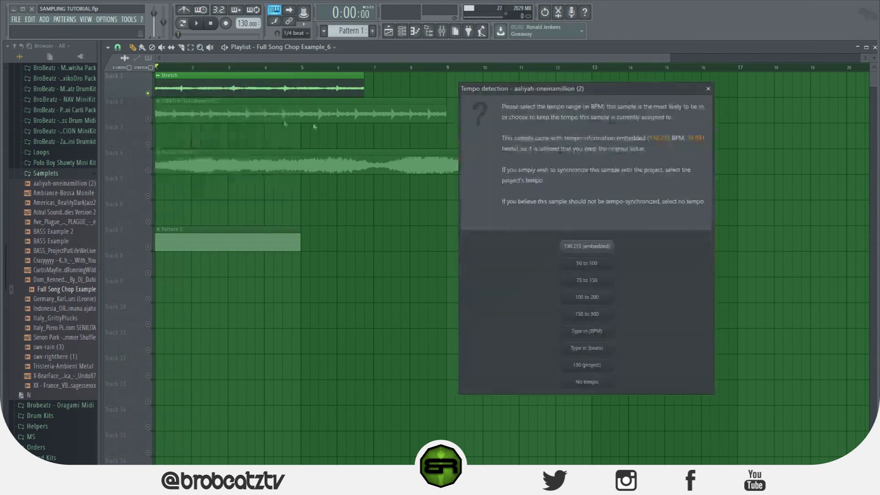
pyautogui.click(593, 284)
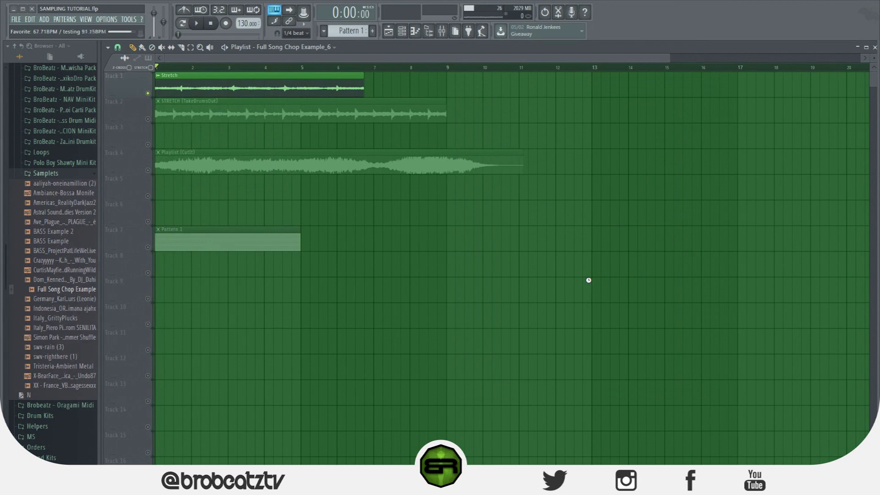
pyautogui.click(663, 284)
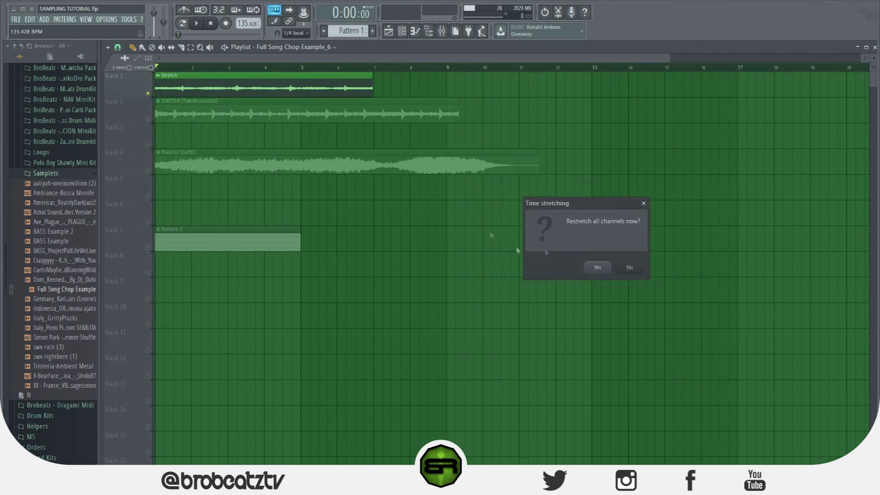
pyautogui.click(597, 268)
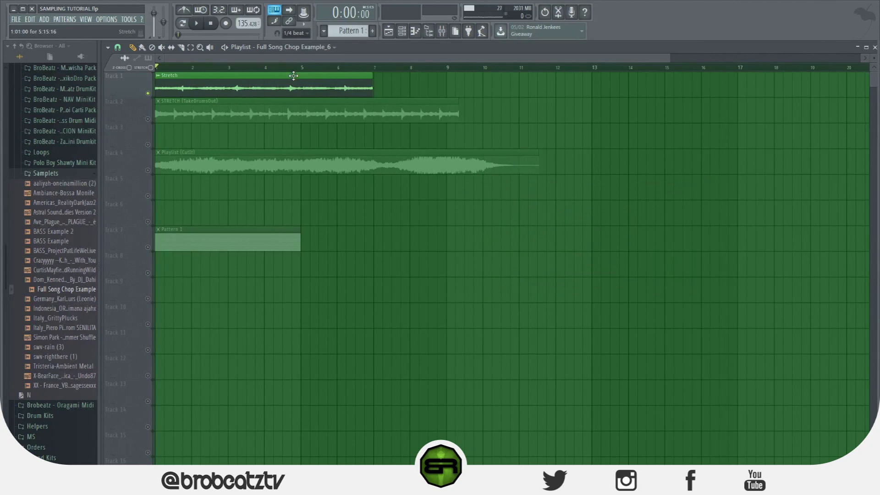
# Set the project tempo back to 130 BPM and restretch all channels
pyautogui.click(160, 79)
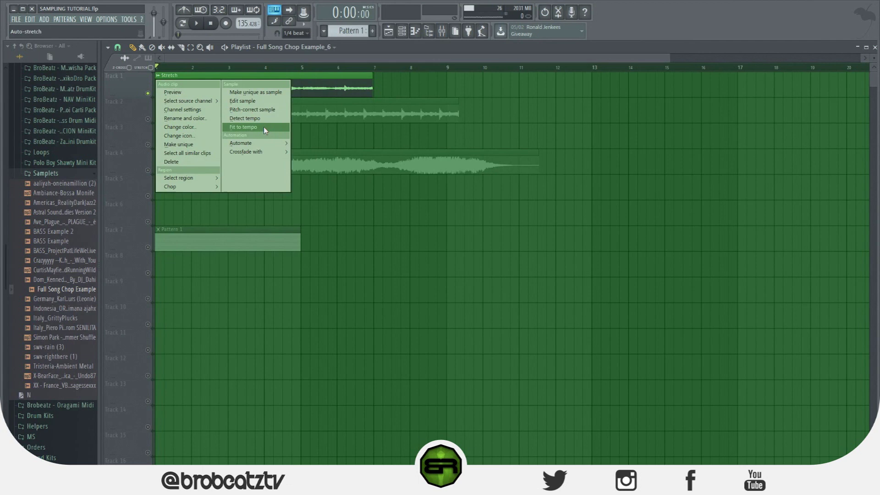
pyautogui.click(466, 133)
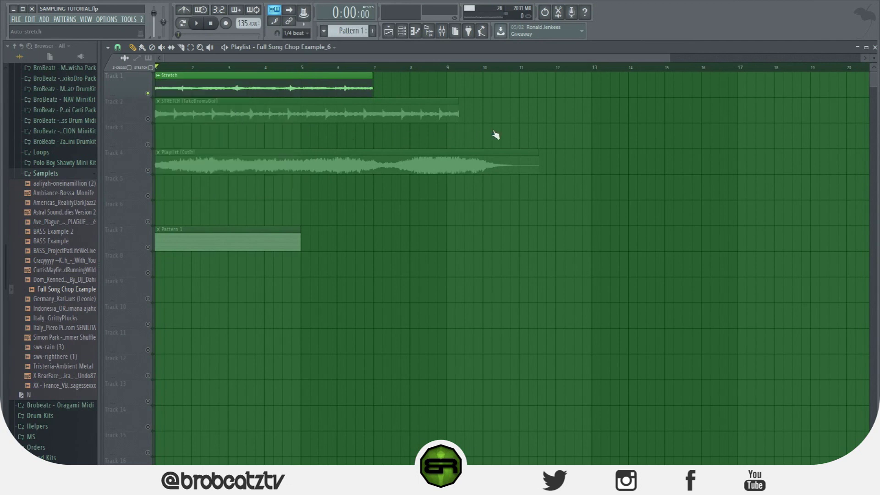
pyautogui.rightClick(247, 23)
pyautogui.click(328, 87)
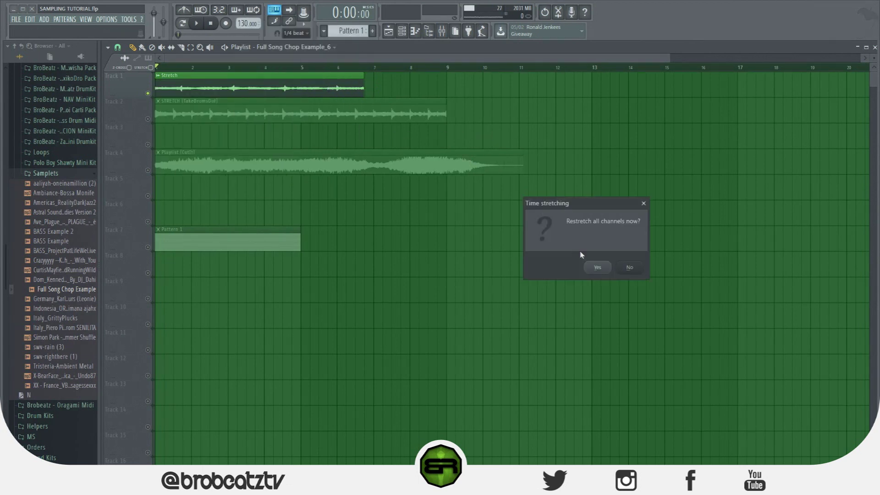
pyautogui.click(598, 268)
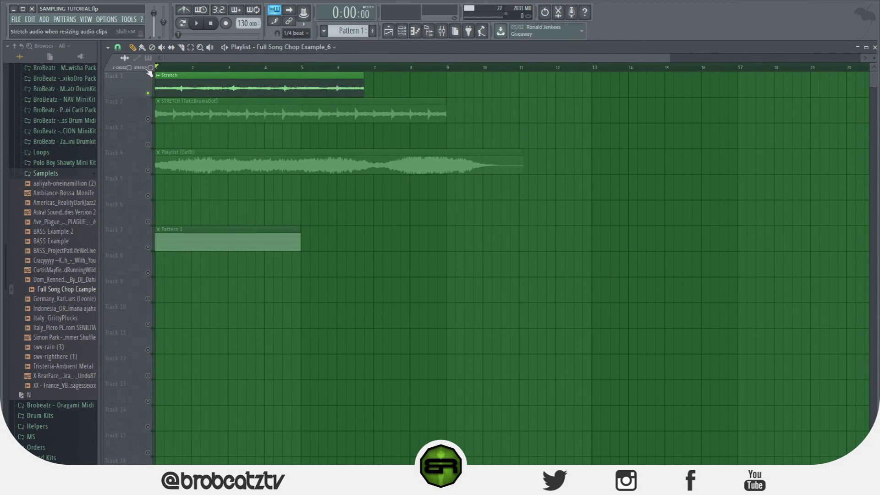
# With stretch-on-resize enabled and snapping adjusted, shorten the Stretch clip on Track 1 to four bars, matching Pattern 1's length
pyautogui.click(118, 47)
pyautogui.click(127, 91)
pyautogui.scroll(4, 391, 77)
pyautogui.moveTo(521, 90); pyautogui.dragTo(307, 94)
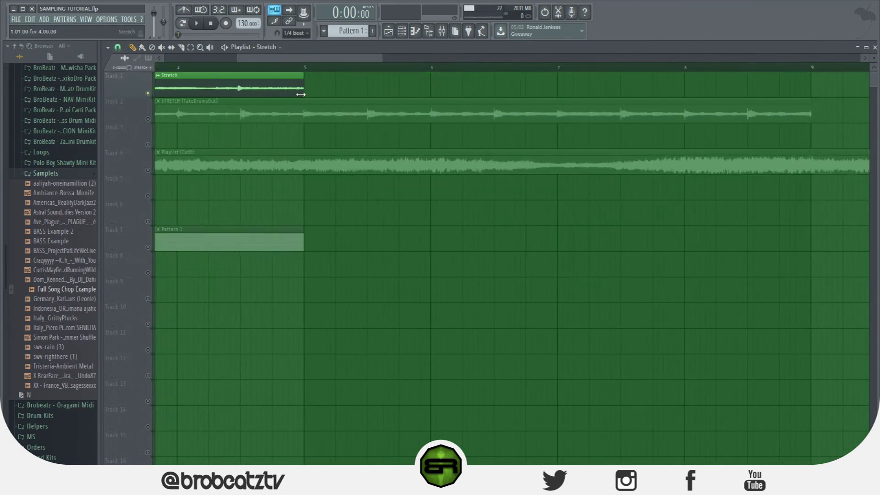
pyautogui.moveTo(301, 94); pyautogui.dragTo(301, 77)
pyautogui.scroll(5, 315, 69)
pyautogui.moveTo(243, 94); pyautogui.dragTo(235, 86)
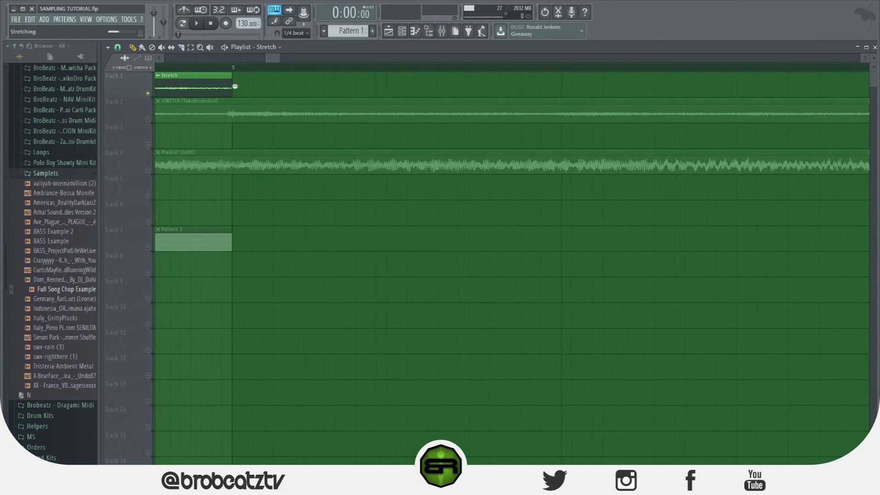
pyautogui.scroll(-3, 235, 73)
pyautogui.scroll(-3, 239, 112)
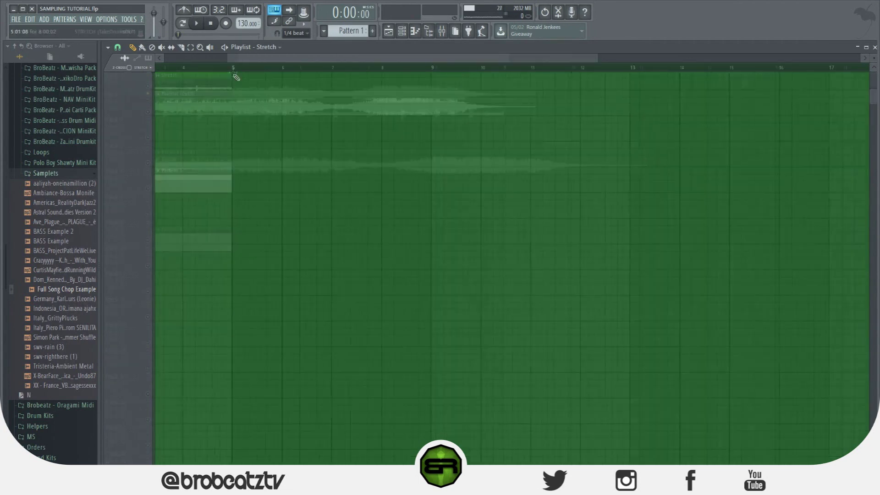
pyautogui.scroll(5, 239, 112)
pyautogui.scroll(-4, 191, 72)
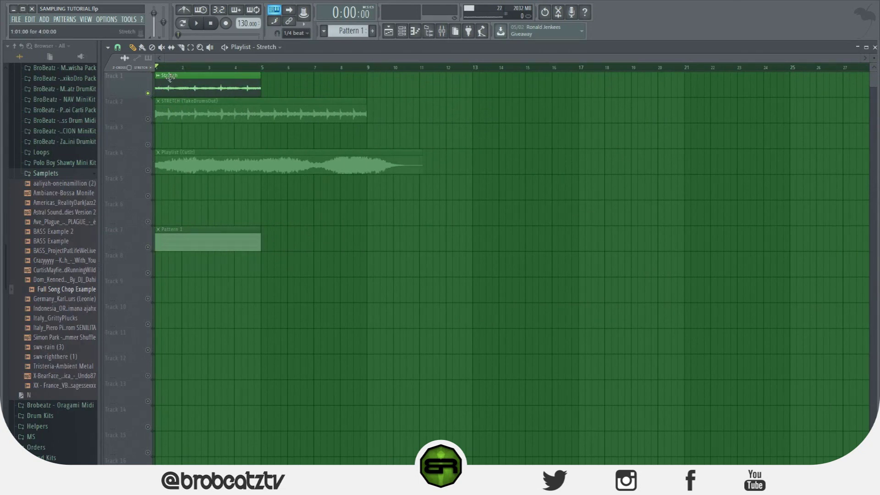
# Unmute Track 7 and play Pattern 1 together with the stretched clip on Track 1
pyautogui.click(162, 232)
pyautogui.press('space')
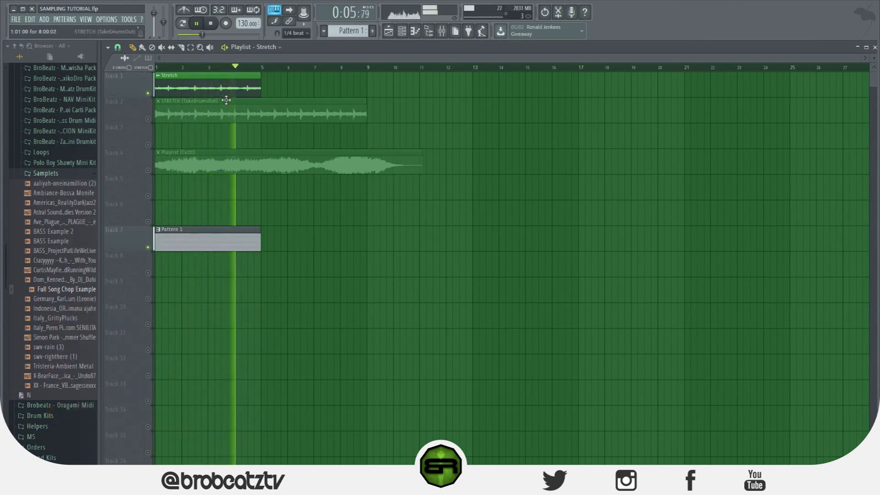
pyautogui.press('space')
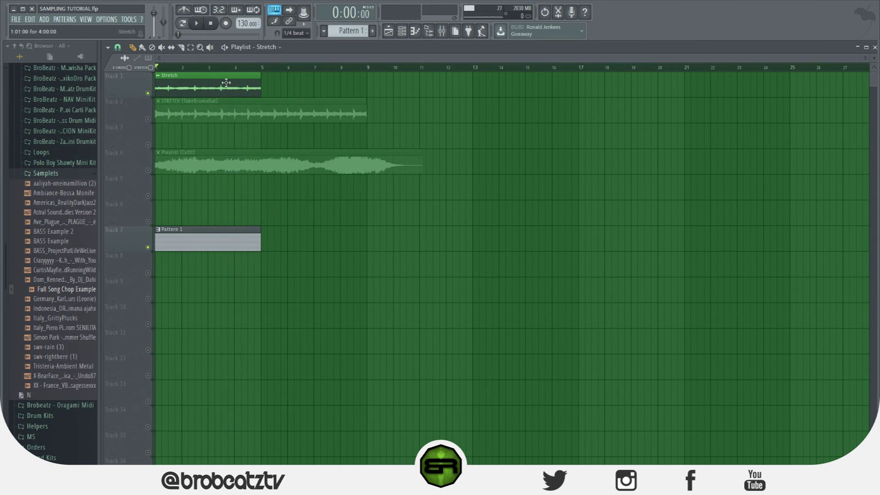
# Open the Stretch clip's source sample in Edison from its channel settings
pyautogui.doubleClick(226, 82)
pyautogui.rightClick(257, 345)
pyautogui.click(266, 359)
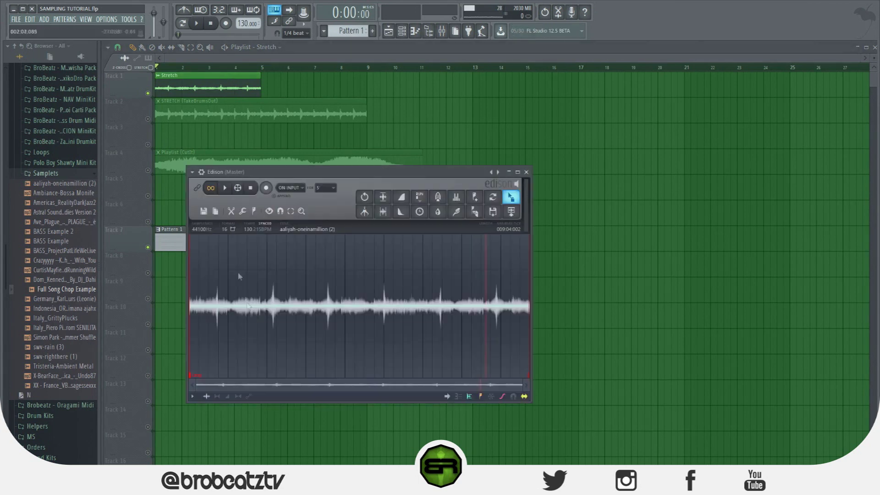
# Select about the first three bars of the sample in Edison and place them as a clip at the start of Track 3
pyautogui.moveTo(200, 303); pyautogui.dragTo(220, 317)
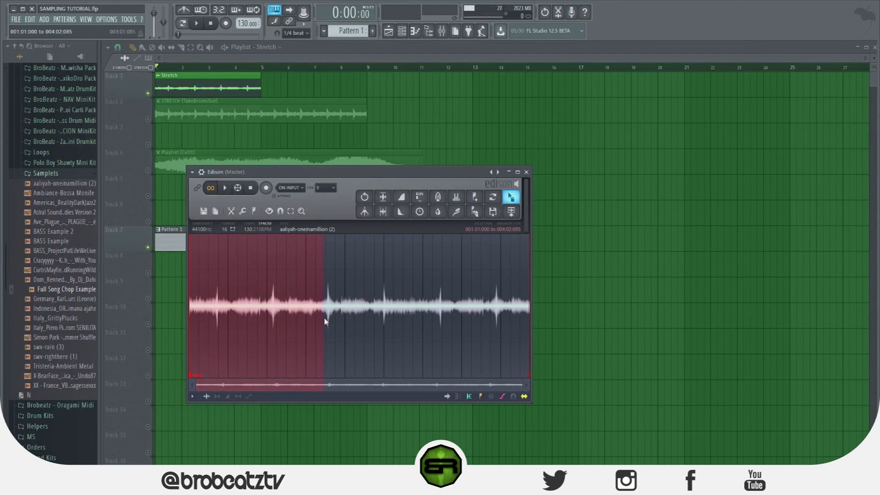
pyautogui.moveTo(326, 319); pyautogui.dragTo(300, 327)
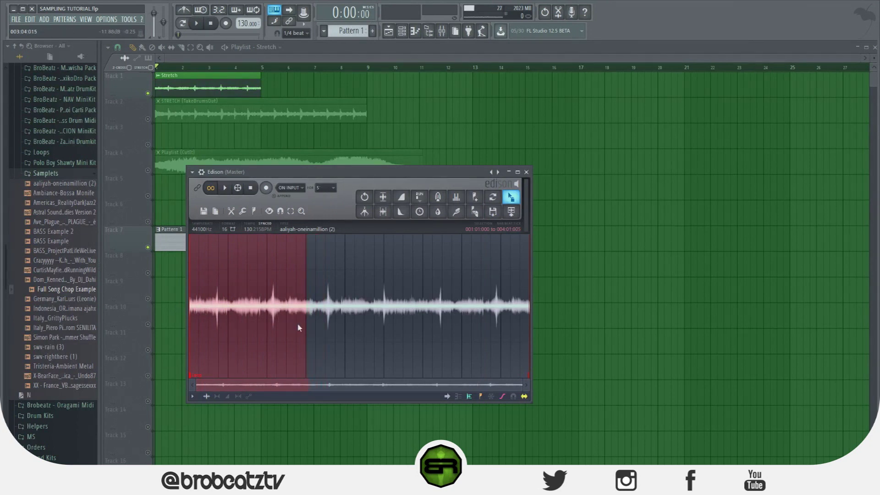
pyautogui.moveTo(512, 200); pyautogui.dragTo(389, 135)
pyautogui.click(439, 113)
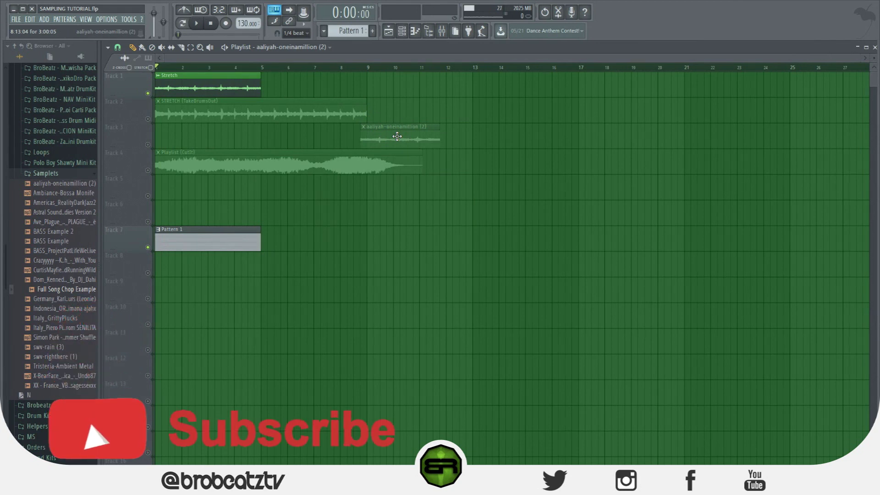
pyautogui.moveTo(397, 136); pyautogui.dragTo(193, 143)
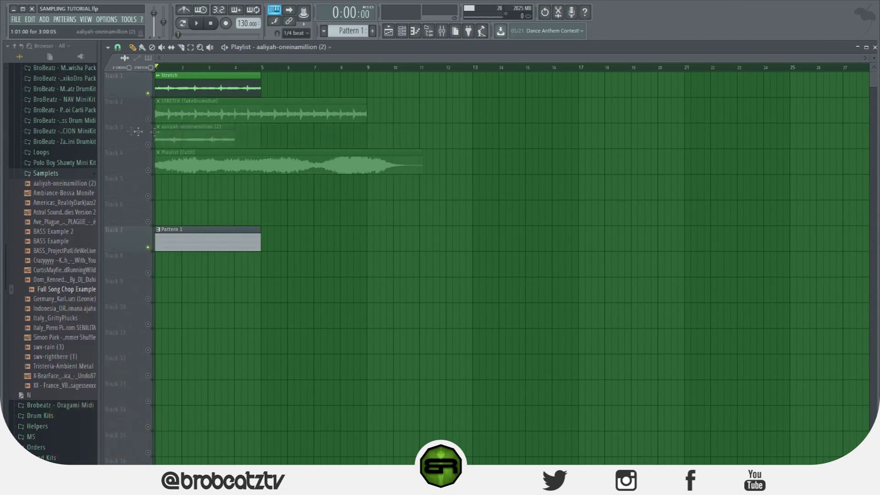
# Set the time-stretch length of the aaliyah-oneinamillion (2) clip on Track 3 to four bars and close its settings
pyautogui.doubleClick(190, 139)
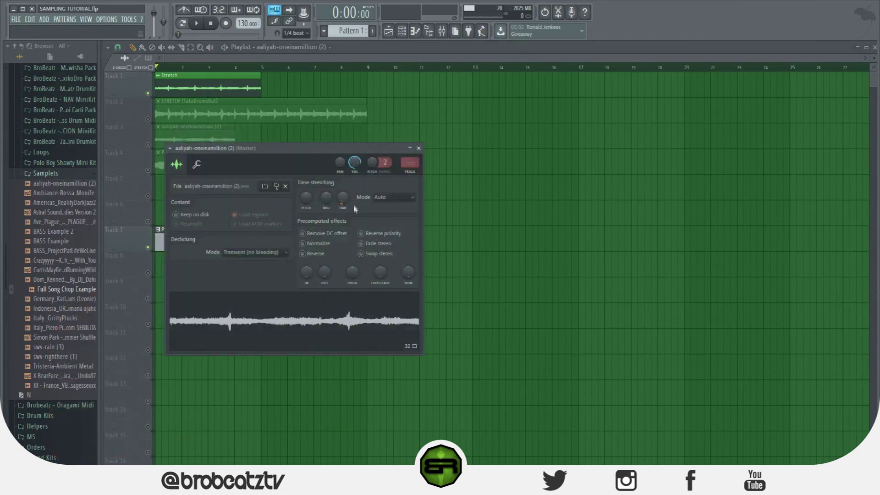
pyautogui.rightClick(343, 198)
pyautogui.click(374, 279)
pyautogui.press('Escape')
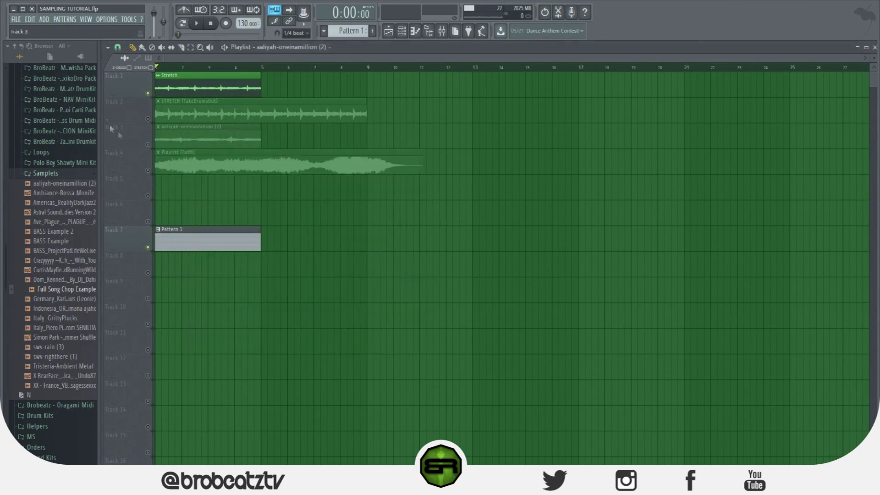
# Solo Track 3, play its stretched clip together with Pattern 1 on Track 7, and mute Track 7 again
pyautogui.rightClick(148, 144)
pyautogui.click(149, 247)
pyautogui.press('space')
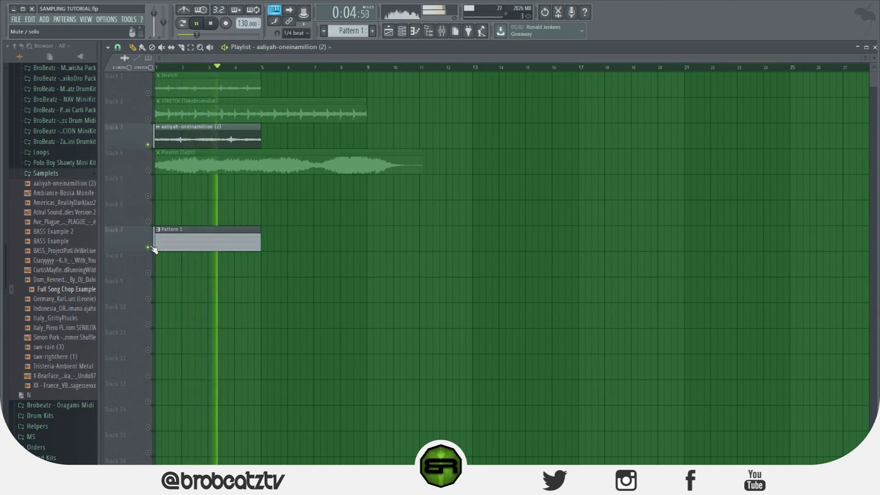
pyautogui.click(148, 247)
pyautogui.press('space')
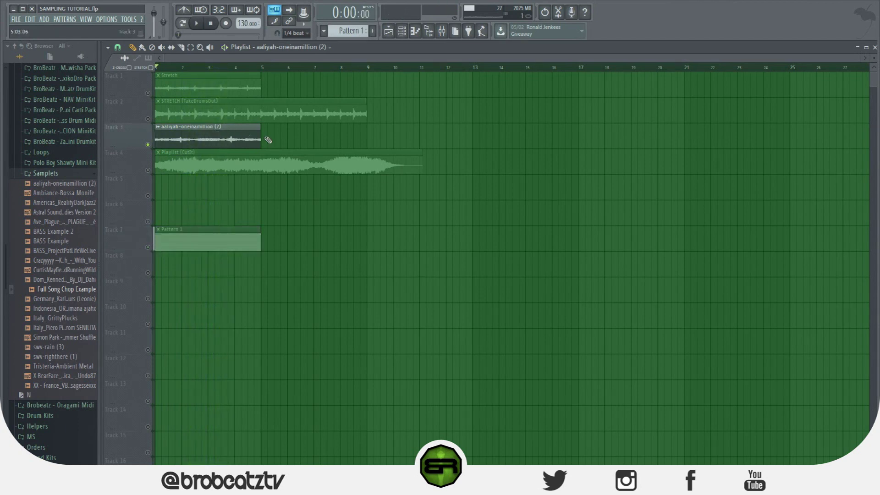
# Delete the aaliyah-oneinamillion (2) clip from Track 3 and the Stretch clip from Track 1
pyautogui.rightClick(249, 144)
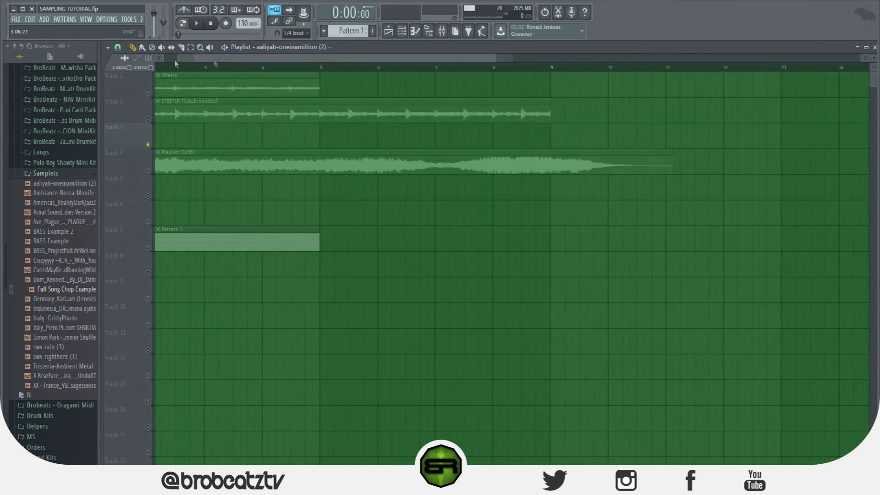
pyautogui.scroll(2, 173, 73)
pyautogui.scroll(-5, 178, 74)
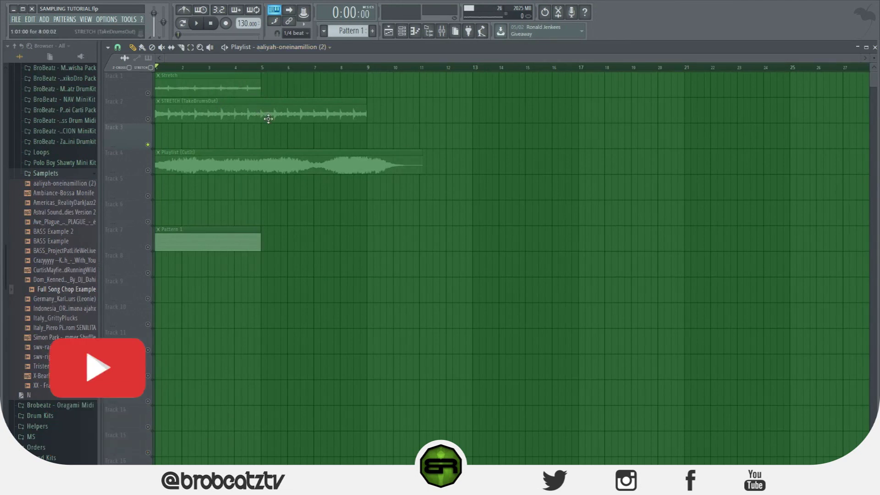
pyautogui.moveTo(261, 92)
pyautogui.mouseDown()
pyautogui.moveTo(294, 92)
pyautogui.moveTo(259, 97)
pyautogui.mouseUp()
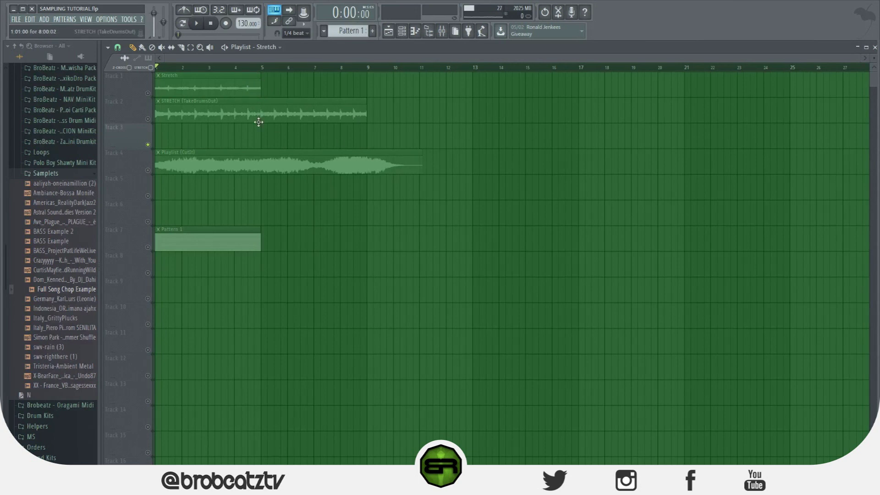
pyautogui.rightClick(257, 88)
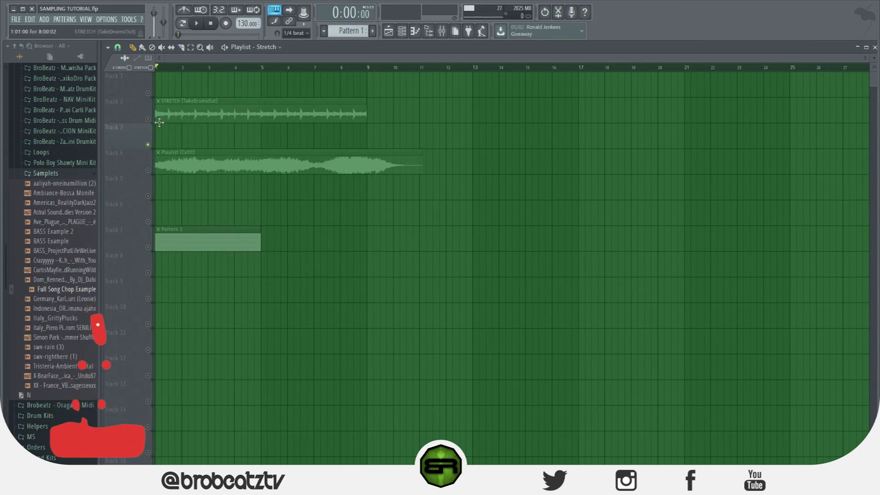
# Unmute Track 2 and review the time-stretching length and mode options in the STRETCH (TakeDrumsOut) channel settings
pyautogui.click(198, 117)
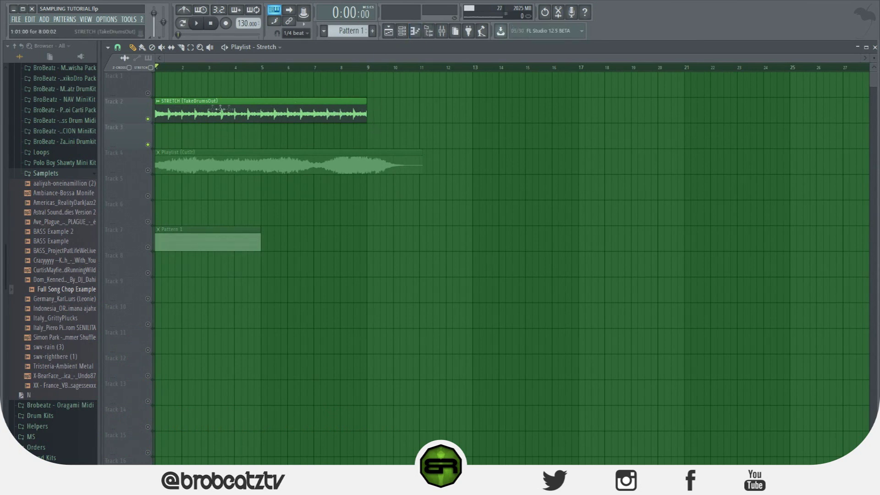
pyautogui.doubleClick(194, 105)
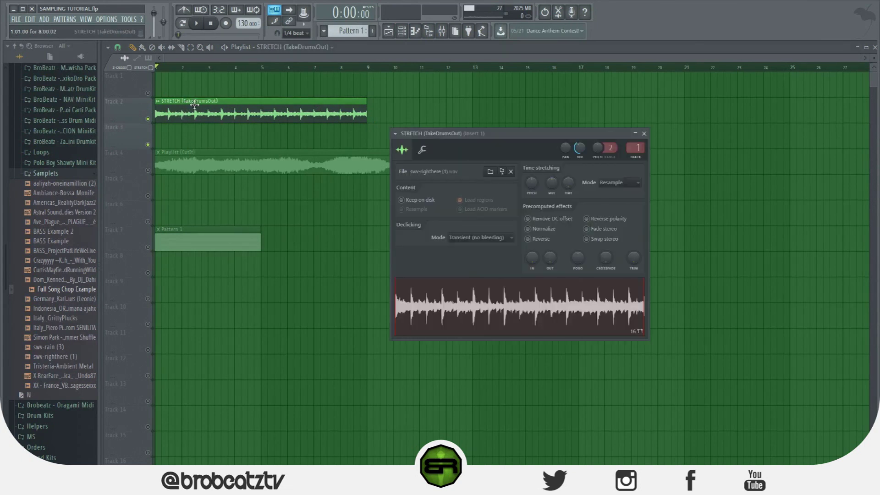
pyautogui.rightClick(569, 184)
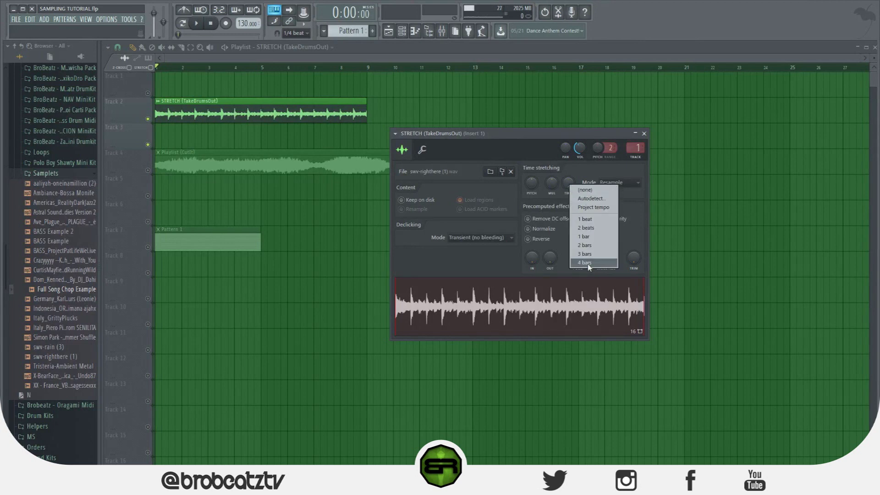
pyautogui.click(586, 237)
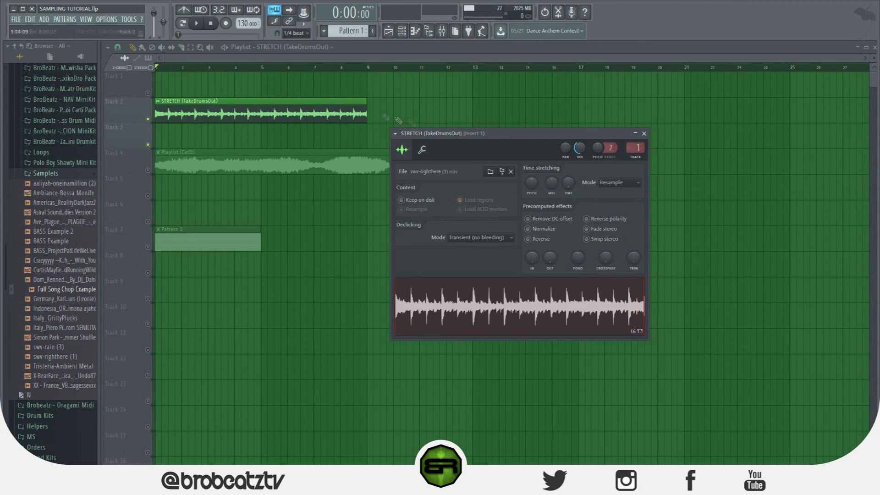
pyautogui.click(604, 184)
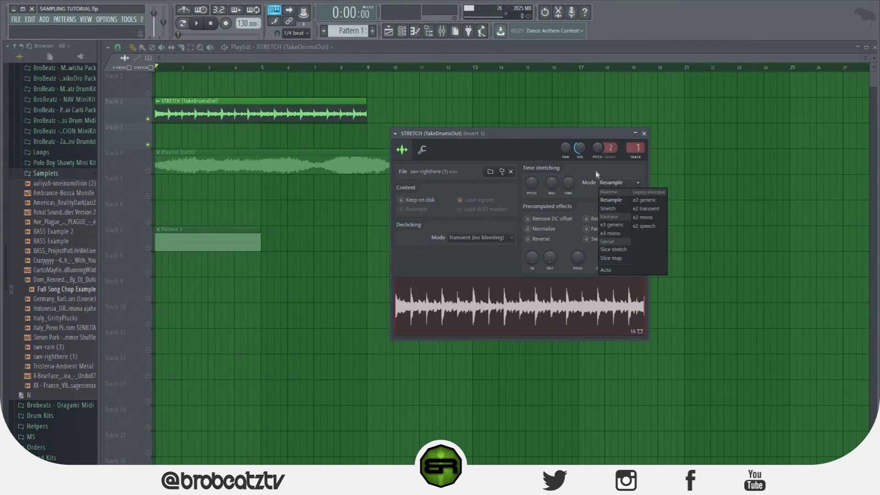
pyautogui.click(546, 146)
pyautogui.press('Escape')
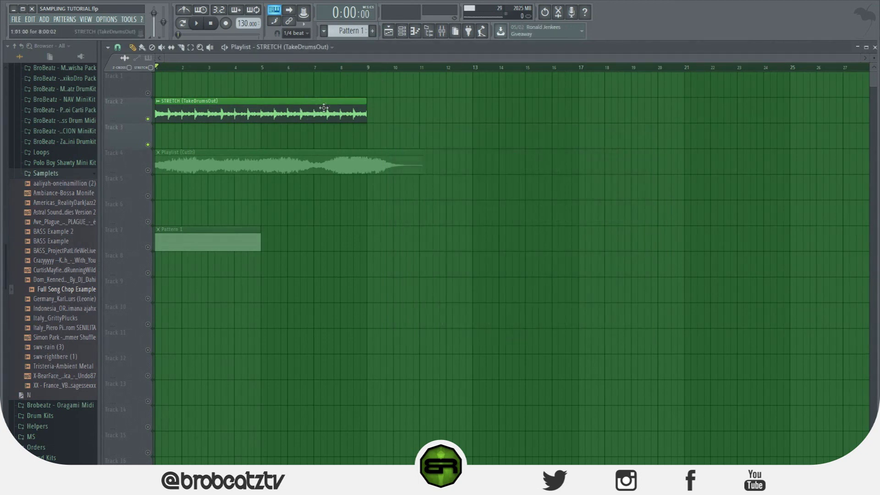
# Play the Track 2 clip and open the options of the first effect slot on mixer Insert 1
pyautogui.press('space')
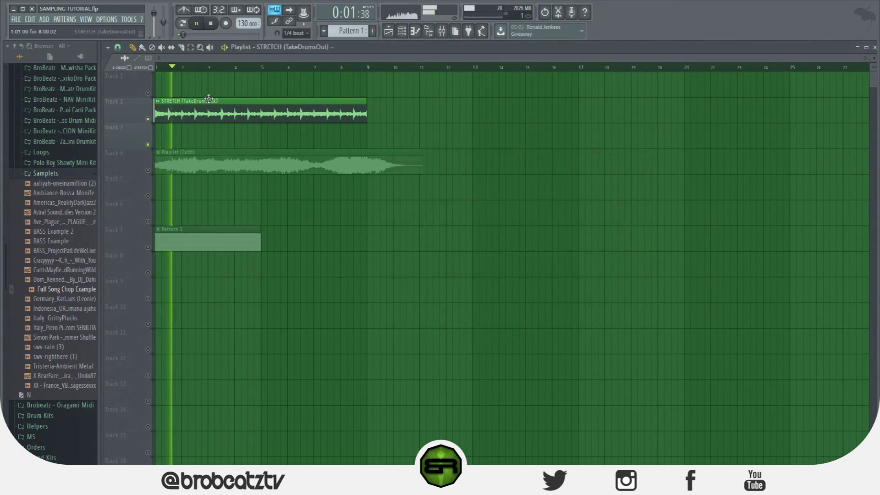
pyautogui.press('space')
pyautogui.press('F9')
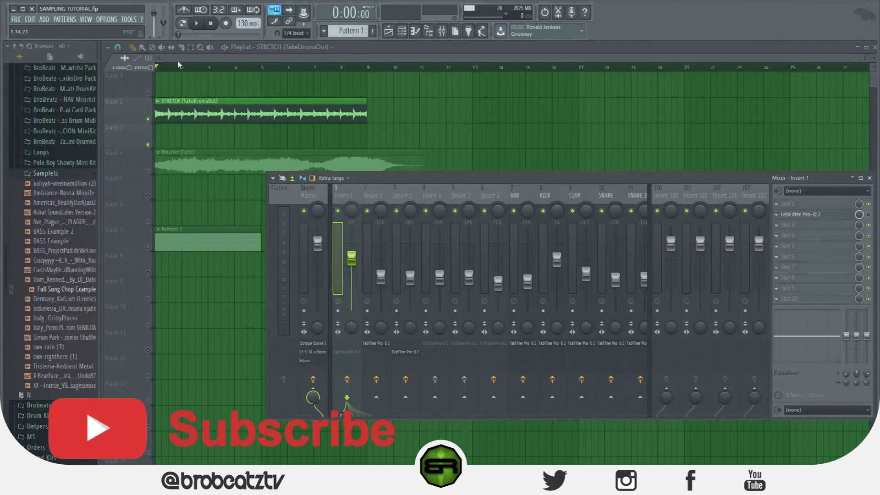
pyautogui.press('F9')
pyautogui.press('space')
pyautogui.press('F9')
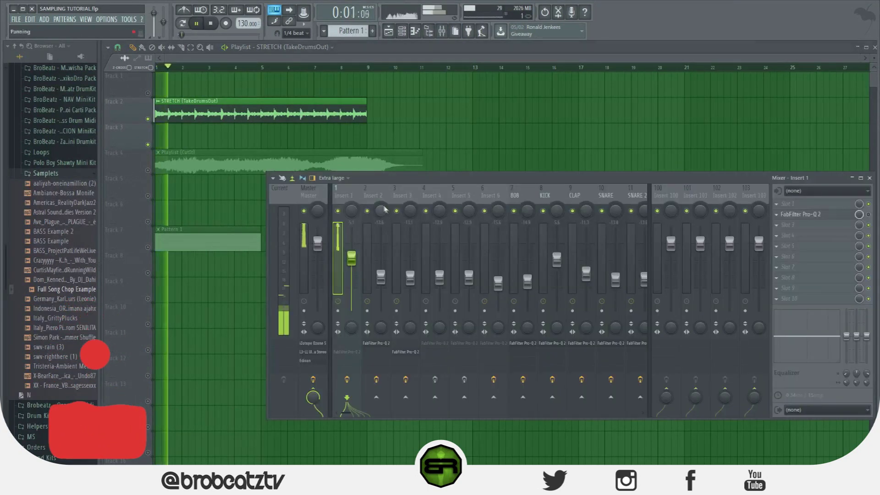
pyautogui.click(776, 205)
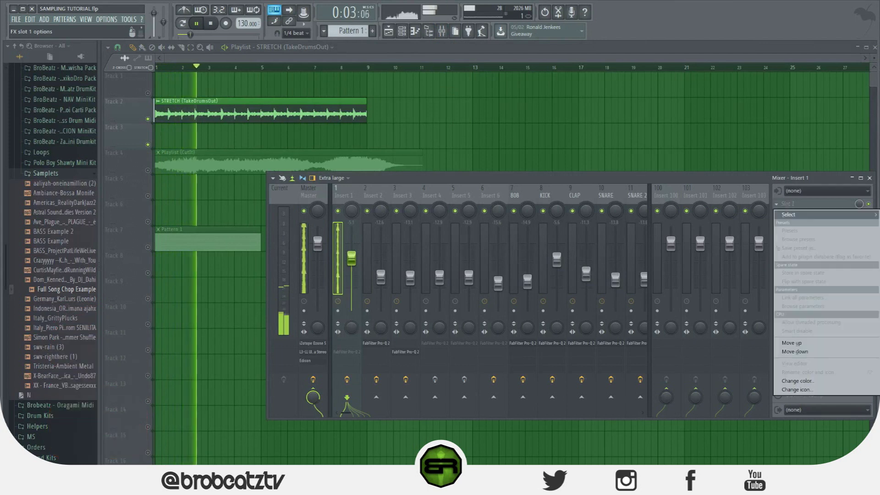
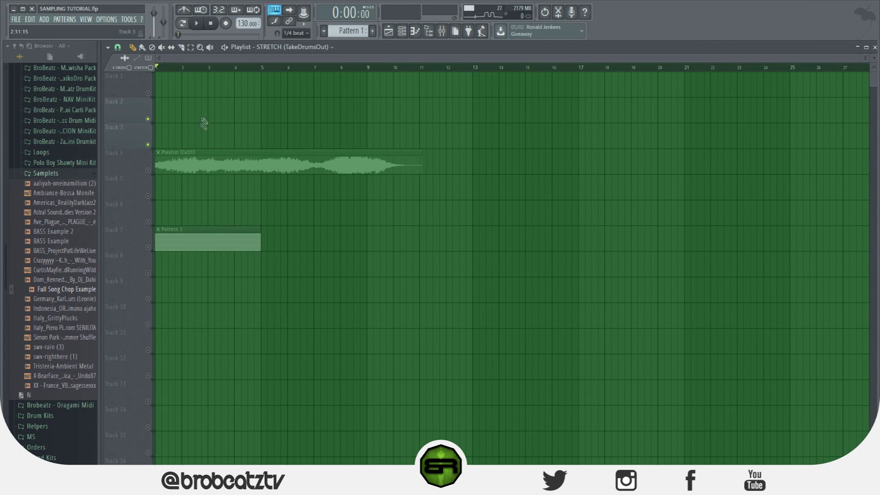
pyautogui.scroll(4, 201, 64)
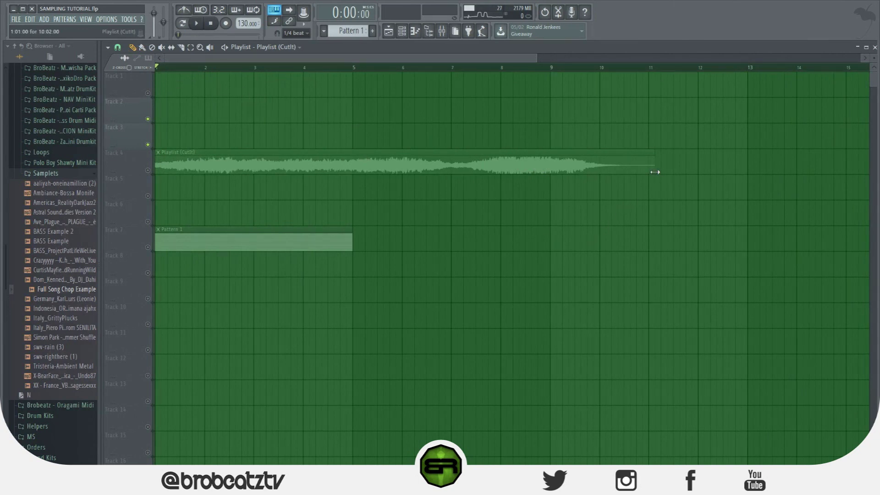
pyautogui.click(534, 196)
pyautogui.moveTo(609, 186); pyautogui.dragTo(232, 183)
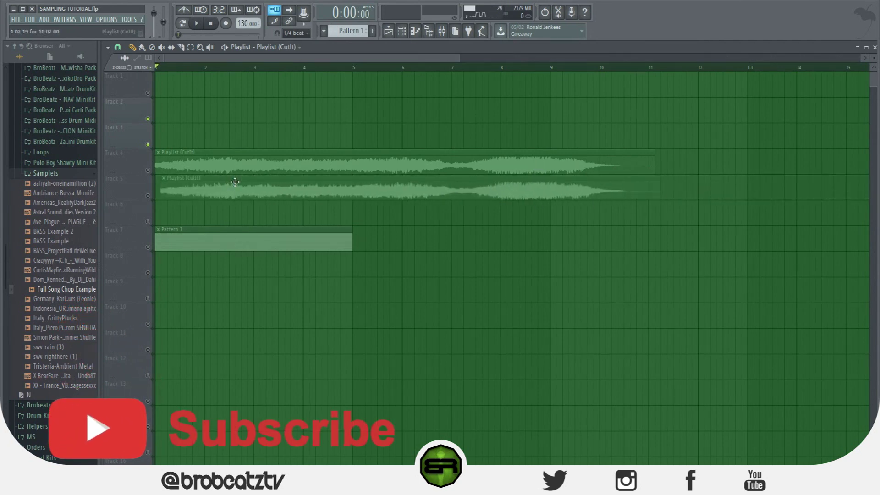
pyautogui.click(177, 210)
pyautogui.rightClick(183, 211)
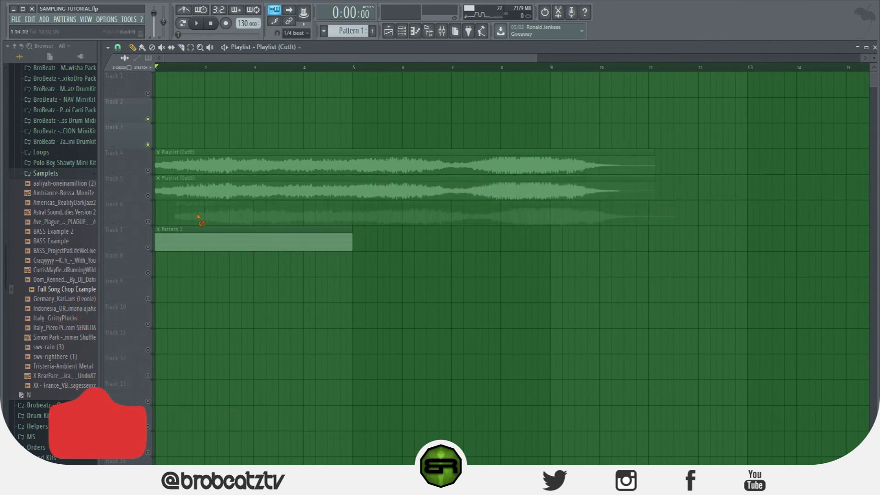
pyautogui.rightClick(297, 193)
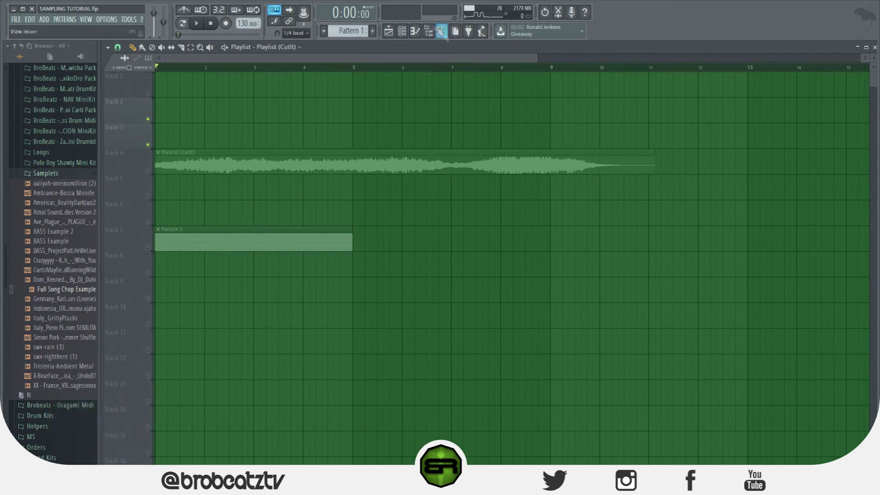
# Unmute Track 4 and play the Playlist (CutIt) clip
pyautogui.click(409, 32)
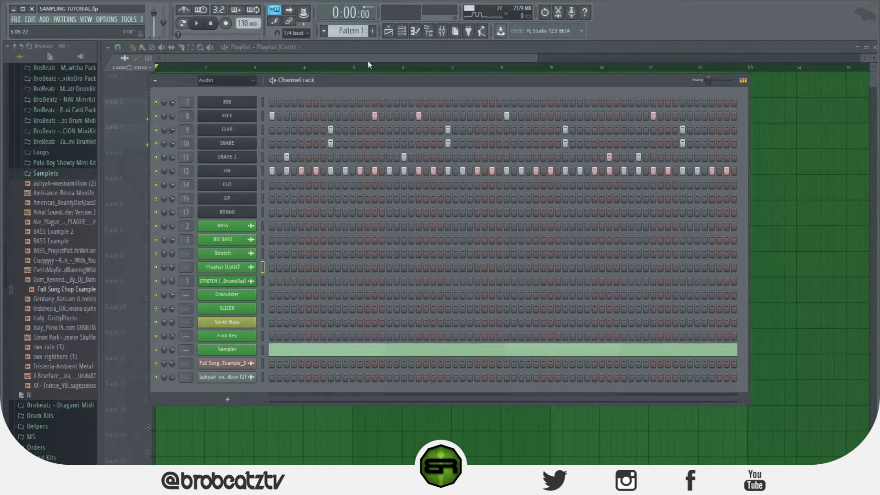
pyautogui.press('F6')
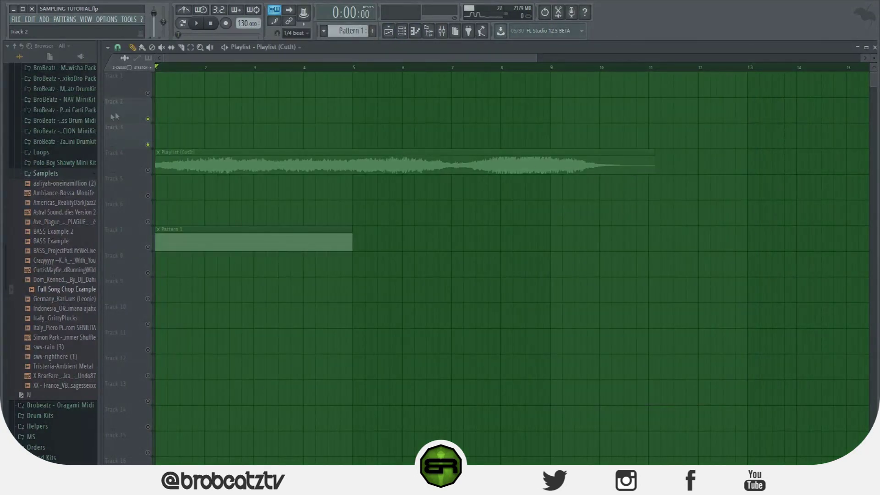
pyautogui.click(148, 171)
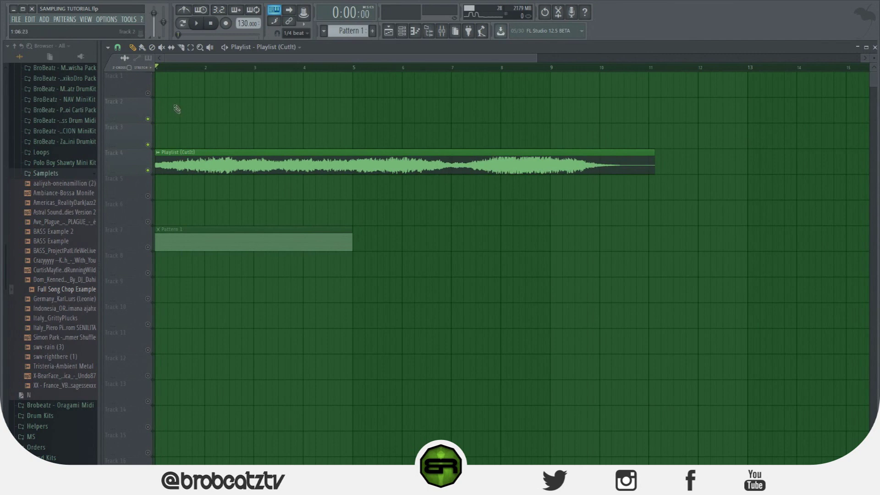
pyautogui.press('space')
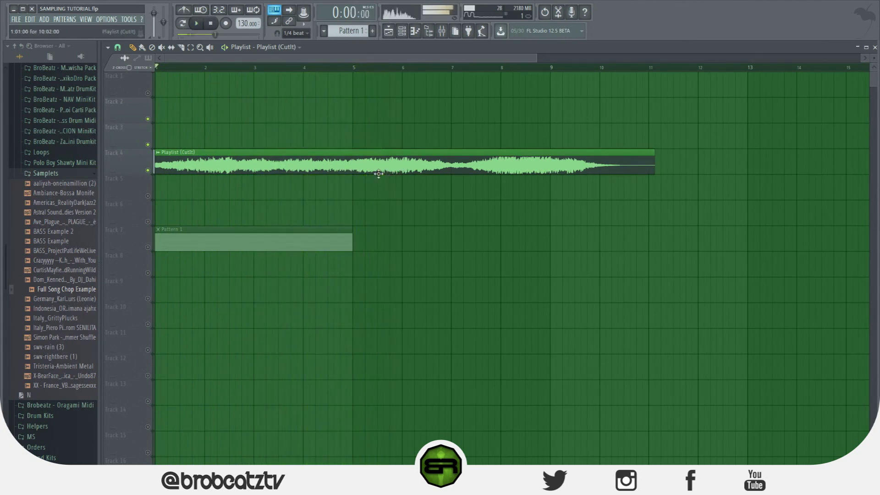
pyautogui.press('space')
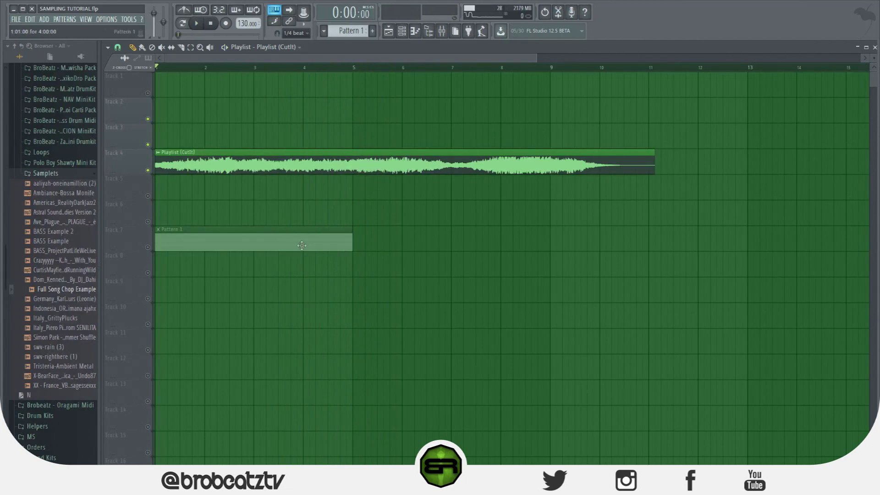
# Place a second Pattern 1 clip at bar 5 on Track 8 and stretch the Track 4 clip down to about nine and a half bars
pyautogui.click(372, 268)
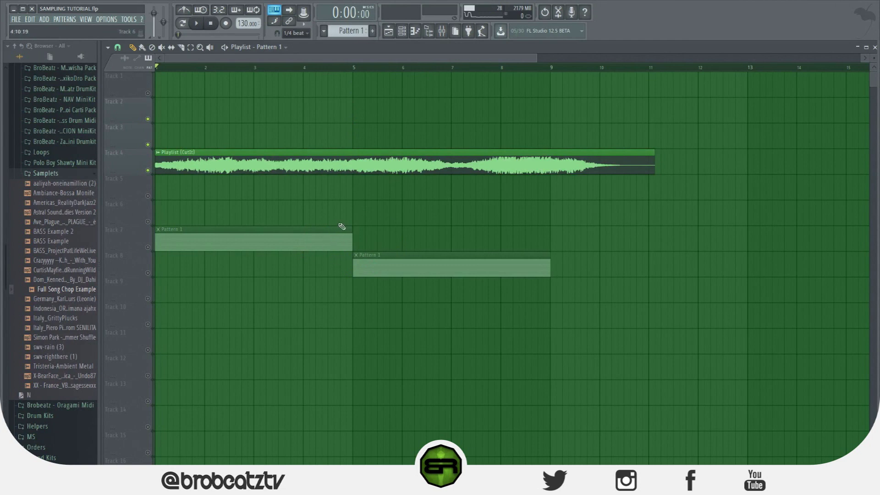
pyautogui.moveTo(653, 169); pyautogui.dragTo(625, 177)
pyautogui.press('shift')
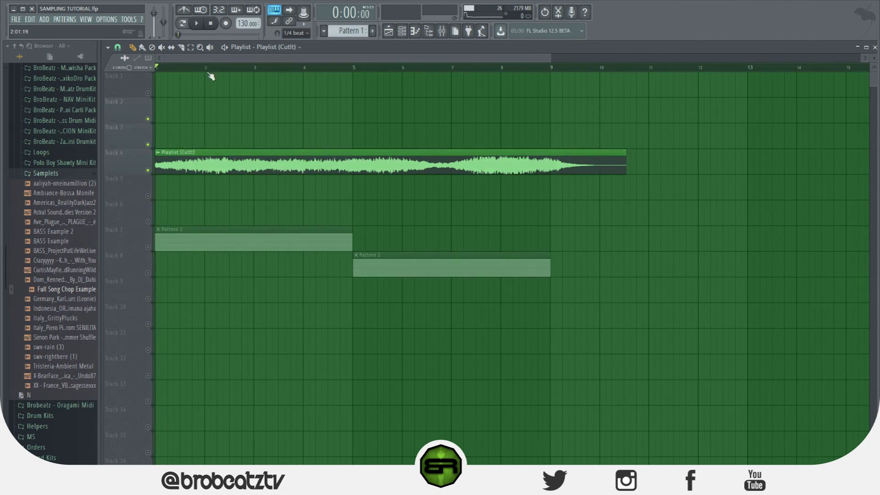
pyautogui.press('space')
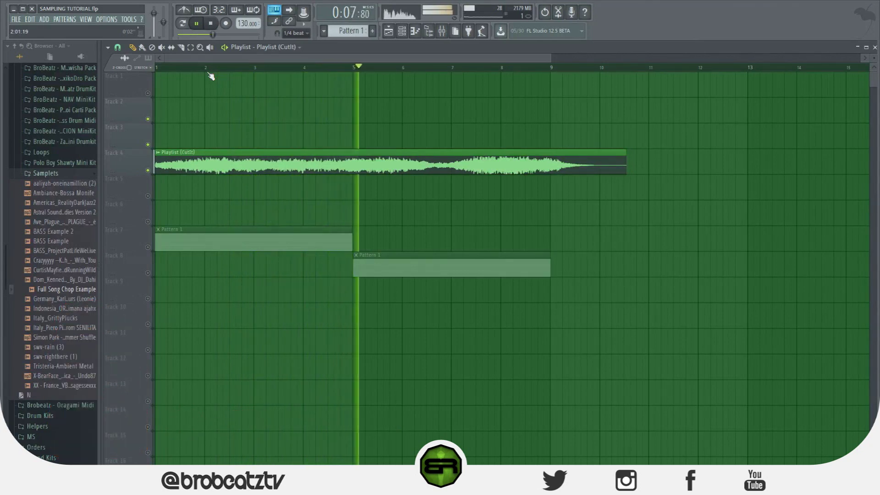
pyautogui.press('space')
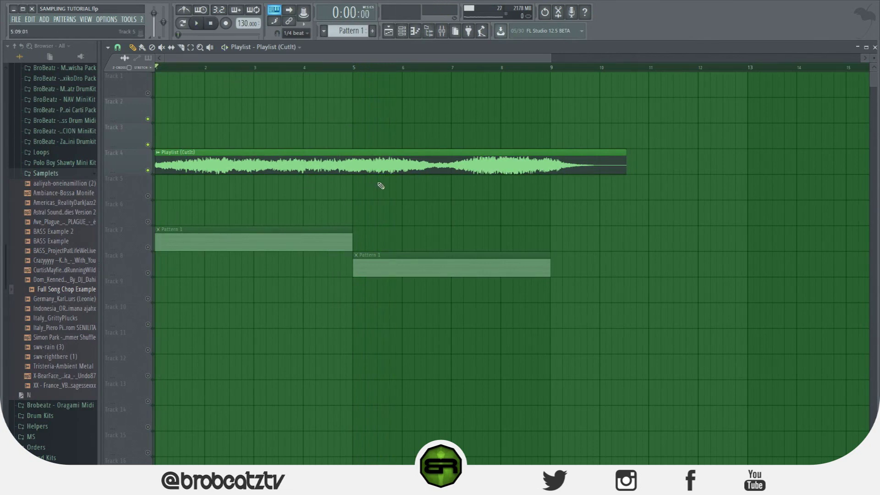
# Unmute Tracks 7 and 8 and play both Pattern 1 clips together with the stretched Playlist (CutIt) clip
pyautogui.click(181, 47)
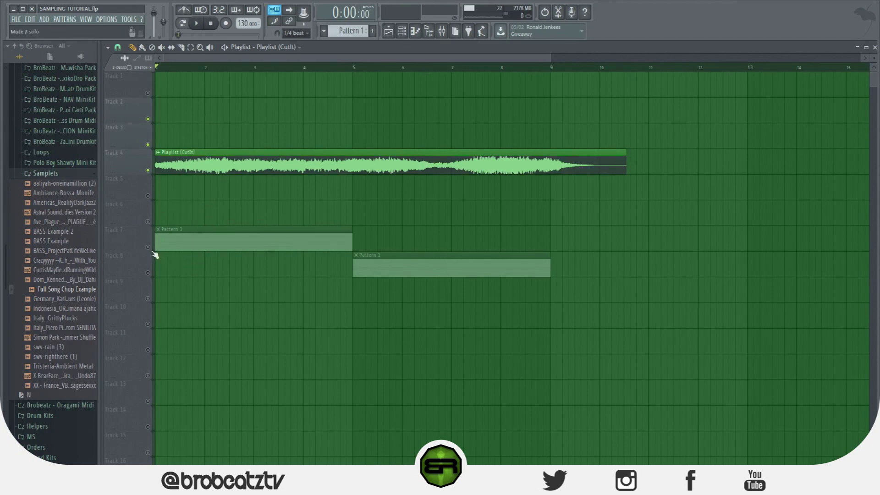
pyautogui.click(185, 244)
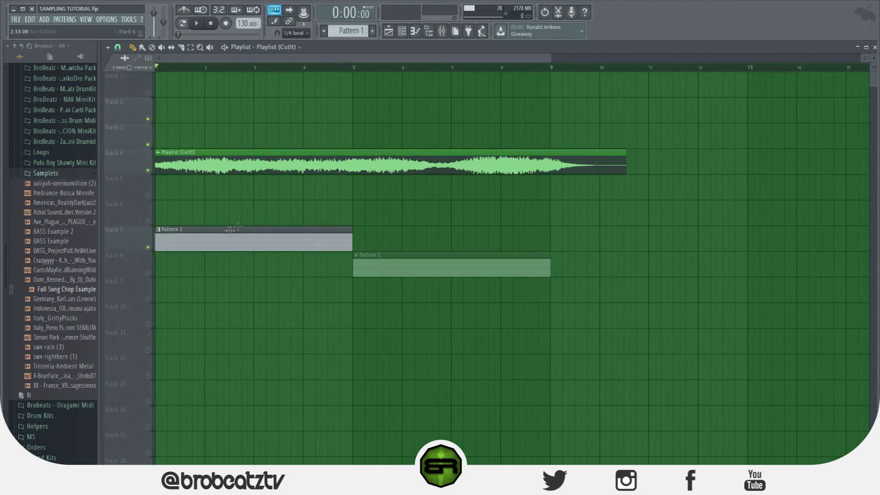
pyautogui.press('space')
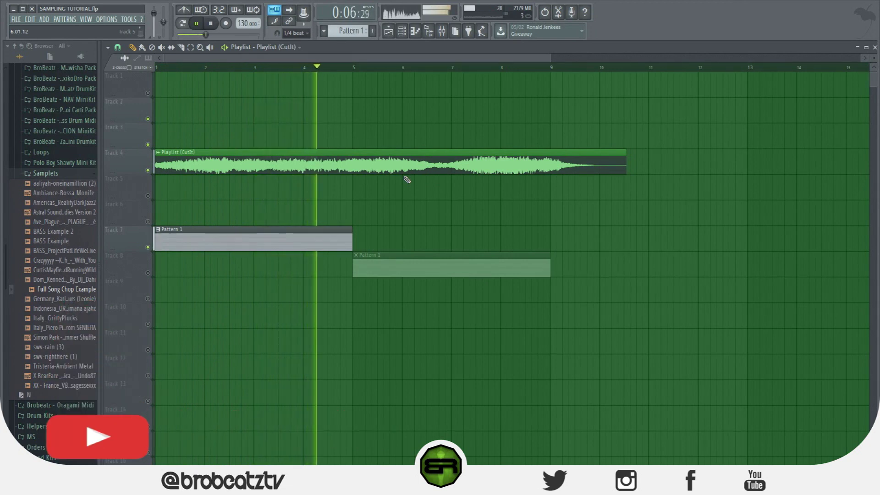
pyautogui.click(147, 273)
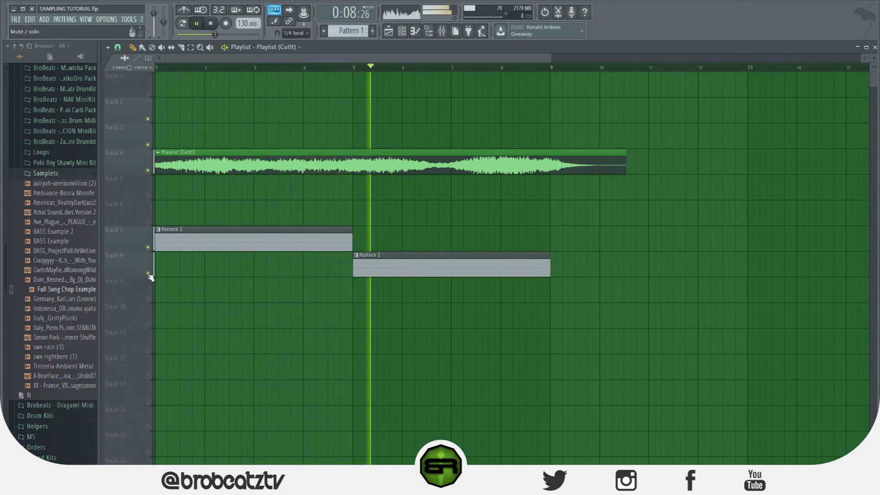
pyautogui.press('space')
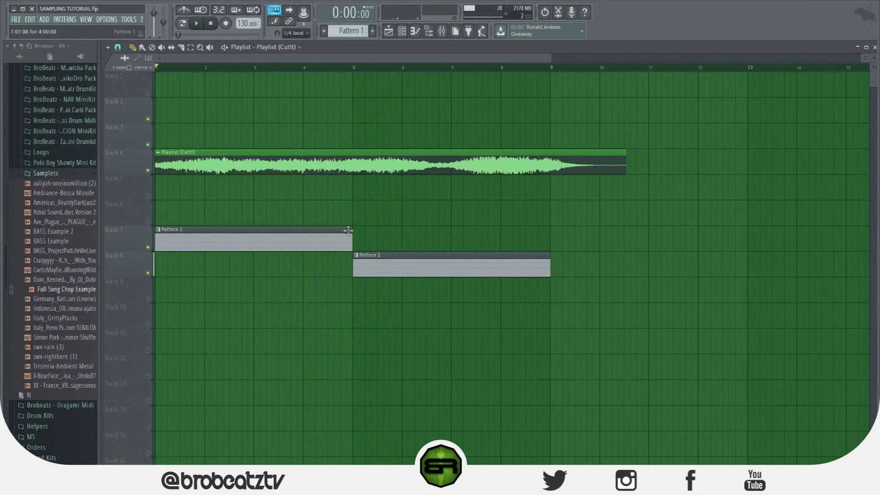
# Mute Track 8 in the Playlist
pyautogui.click(147, 273)
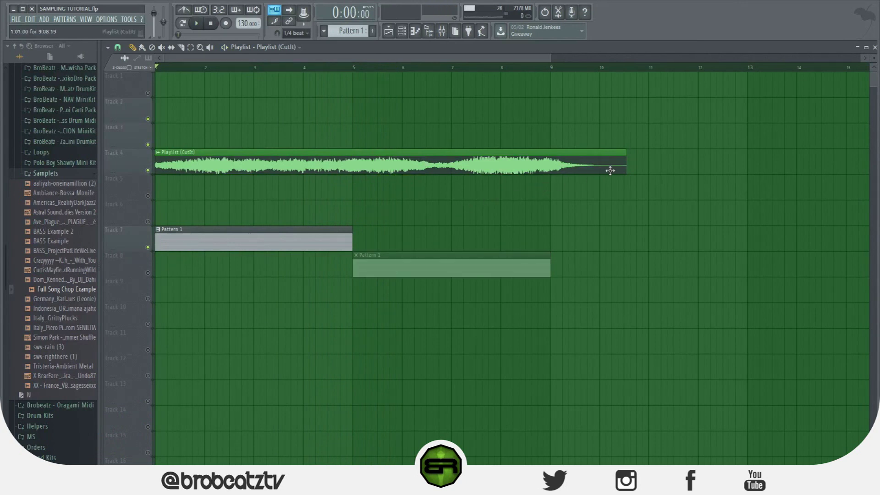
pyautogui.scroll(5, 563, 75)
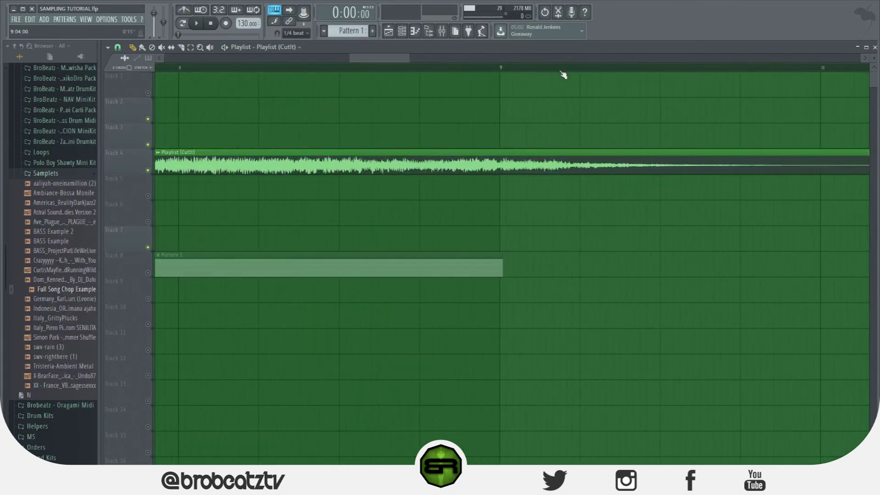
pyautogui.scroll(-5, 563, 75)
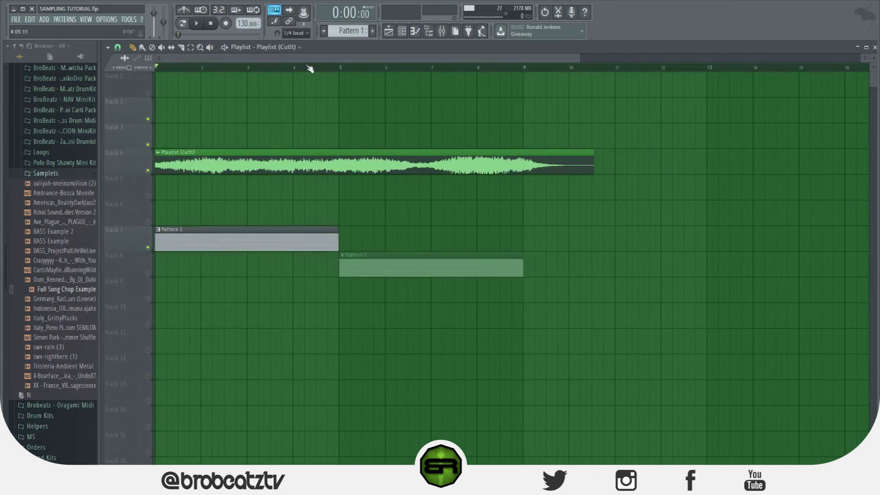
pyautogui.scroll(3, 309, 69)
pyautogui.click(132, 48)
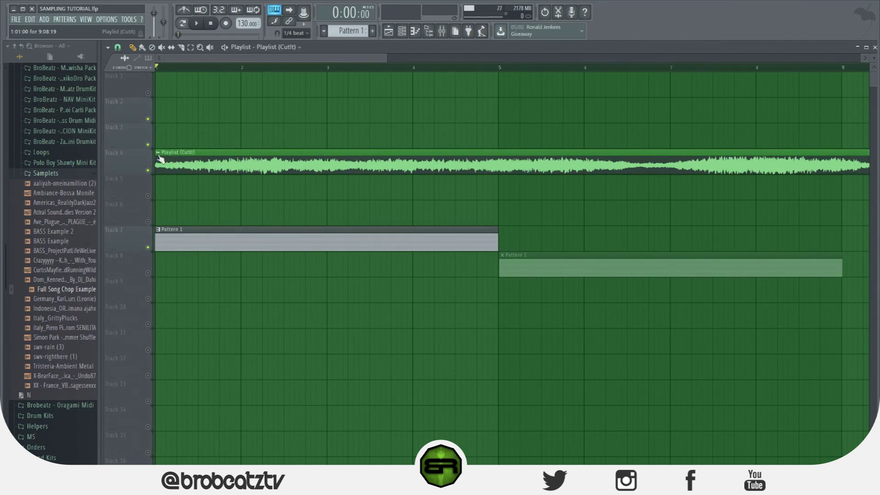
# Slice the Playlist (CutIt) clip on Track 4 at bars 2, 3 and 4 with snap set to Bar
pyautogui.click(181, 48)
pyautogui.click(118, 47)
pyautogui.click(130, 189)
pyautogui.moveTo(241, 94); pyautogui.dragTo(246, 174)
pyautogui.moveTo(326, 120); pyautogui.dragTo(321, 192)
pyautogui.moveTo(414, 95); pyautogui.dragTo(416, 140)
# Set the snap to 1/4 beat and cut a short piece out of the Track 4 clip in the middle of bar 3
pyautogui.click(118, 48)
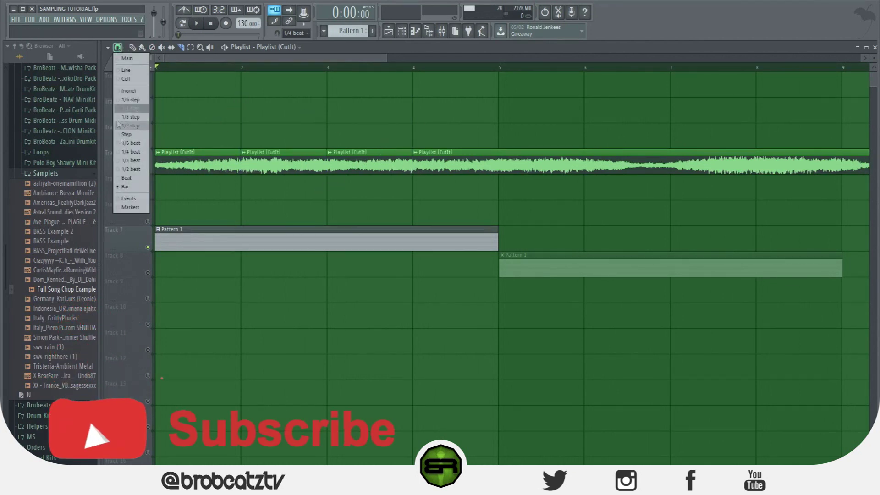
pyautogui.click(126, 155)
pyautogui.moveTo(372, 120); pyautogui.dragTo(383, 179)
pyautogui.press('p')
pyautogui.rightClick(379, 168)
# Place a sample clip on Track 3 above the gap, trim it to the gap's width and play from bar 3
pyautogui.click(373, 133)
pyautogui.rightClick(387, 138)
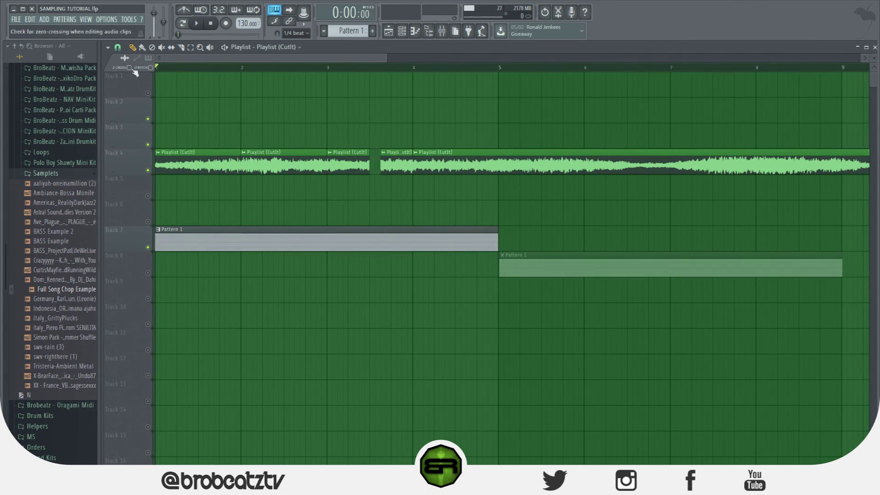
pyautogui.click(375, 137)
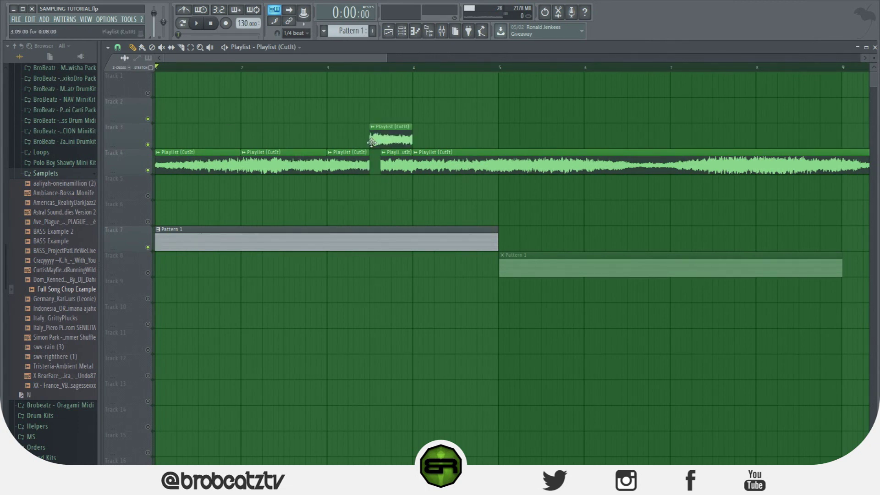
pyautogui.click(327, 68)
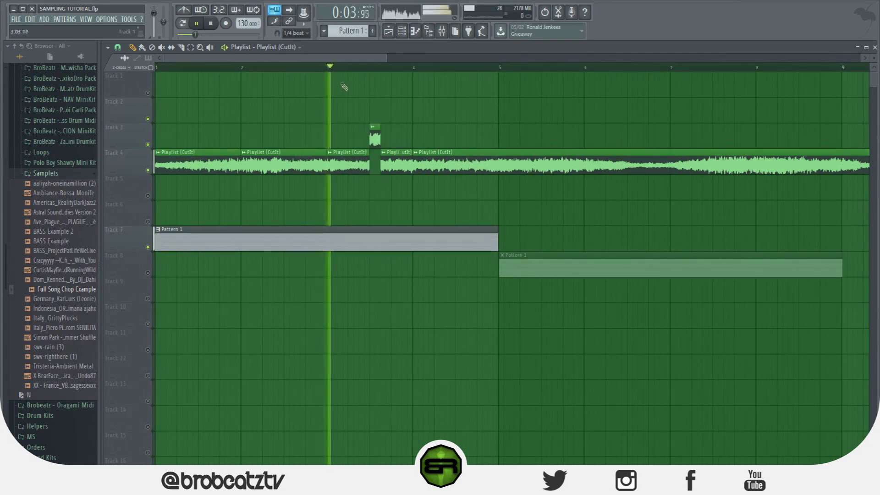
pyautogui.press('space')
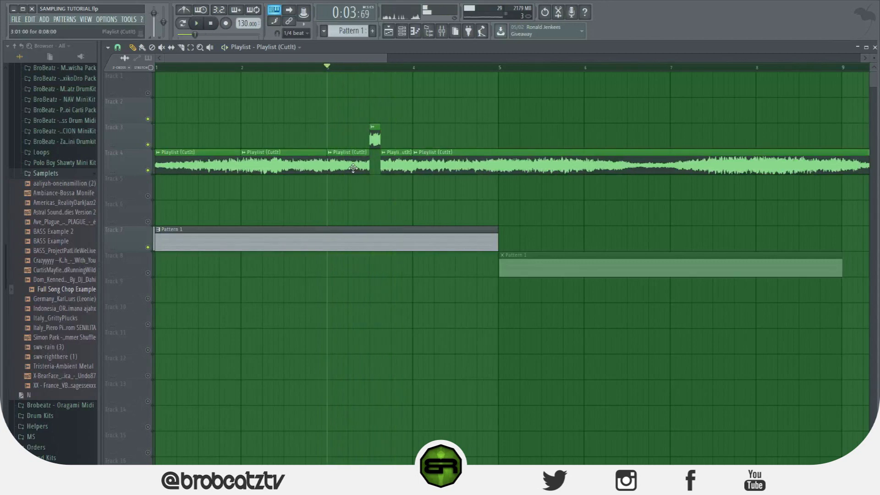
pyautogui.doubleClick(354, 168)
pyautogui.press('Escape')
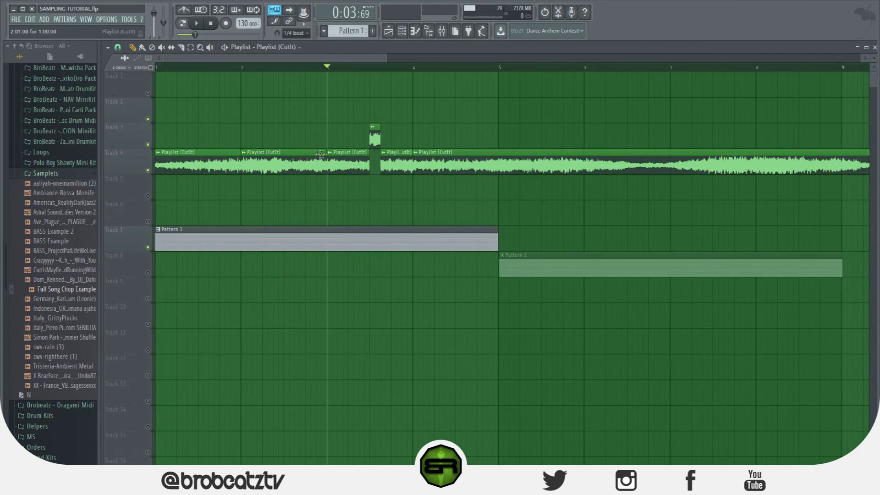
# Delete the Track 3 piece and the Track 4 slices before bar 4, and extend the remaining clip back to bar 1
pyautogui.rightClick(375, 136)
pyautogui.rightClick(398, 165)
pyautogui.rightClick(350, 167)
pyautogui.rightClick(285, 170)
pyautogui.rightClick(224, 169)
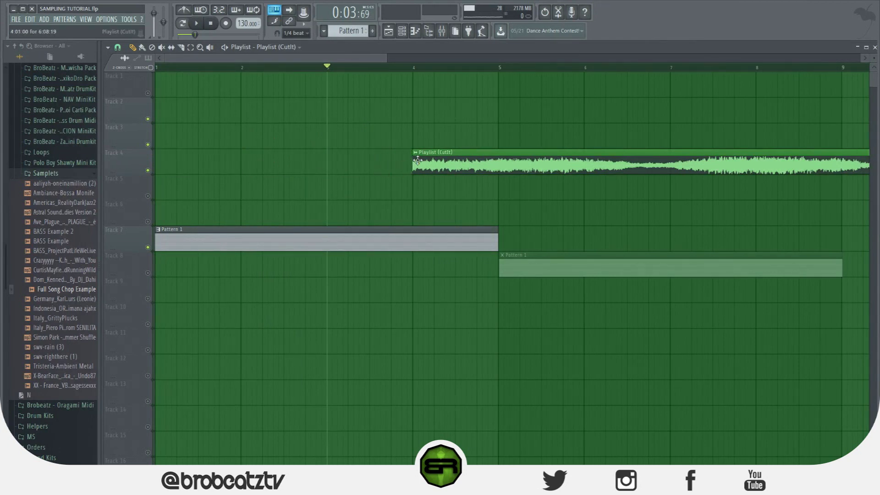
pyautogui.moveTo(414, 162); pyautogui.dragTo(157, 162)
# Try the Medium auto-slicing chop on the Track 4 clip, play the result and undo the chop
pyautogui.click(159, 152)
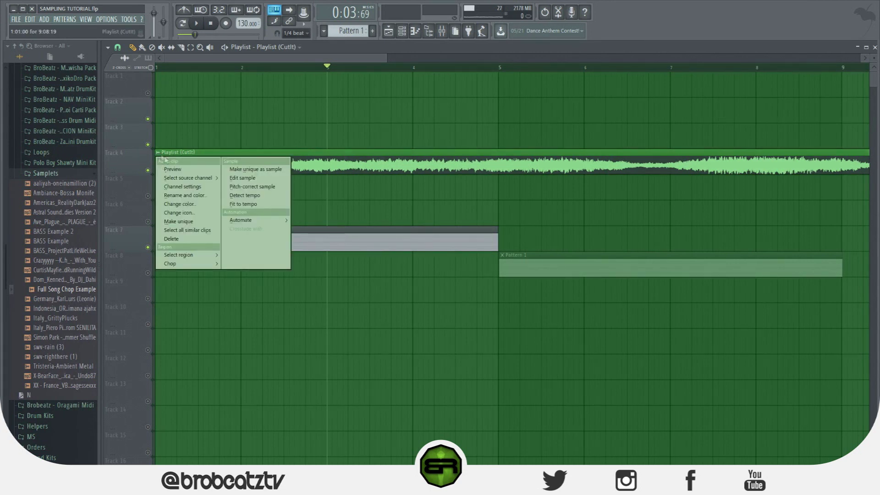
pyautogui.moveTo(196, 265)
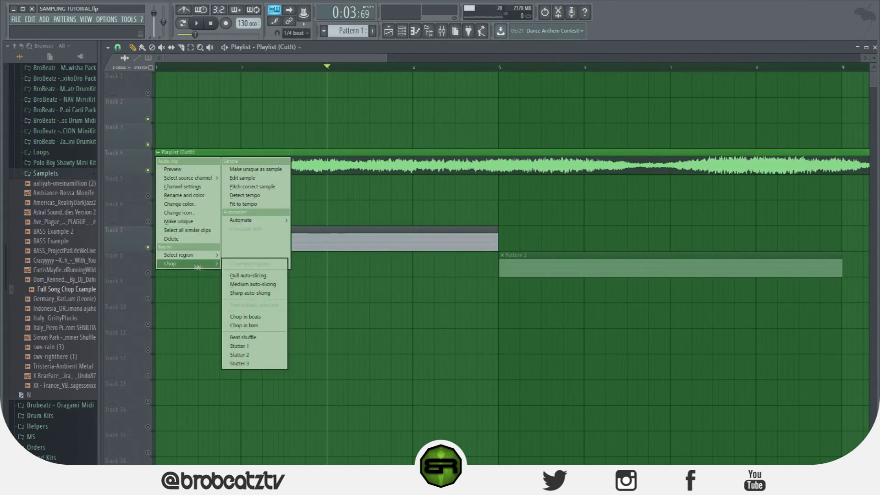
pyautogui.click(259, 288)
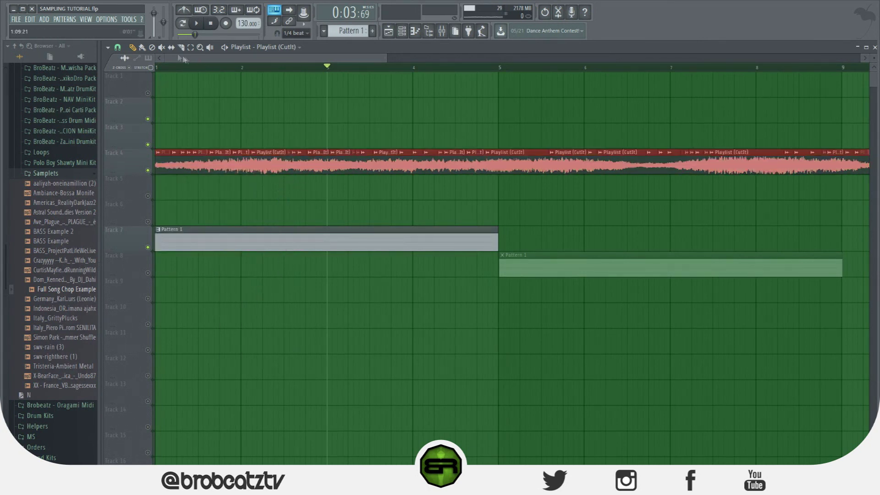
pyautogui.press('space')
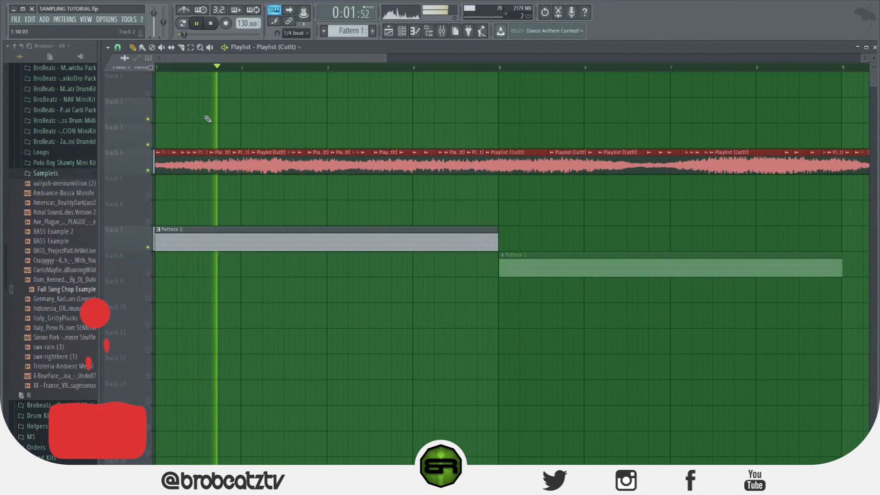
pyautogui.press('space')
pyautogui.hotkey('ctrl', 'z')
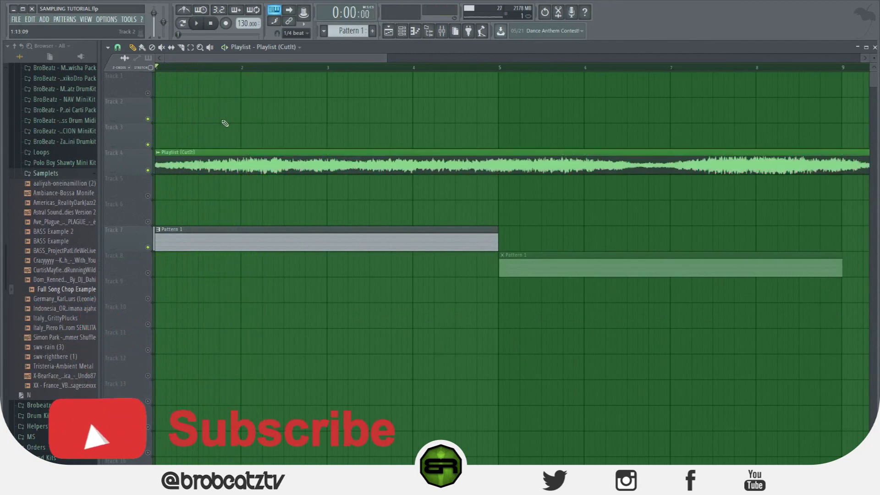
# Try the Stutter 1 chop on the Track 4 clip, play the result and undo the chop
pyautogui.click(158, 152)
pyautogui.moveTo(256, 220)
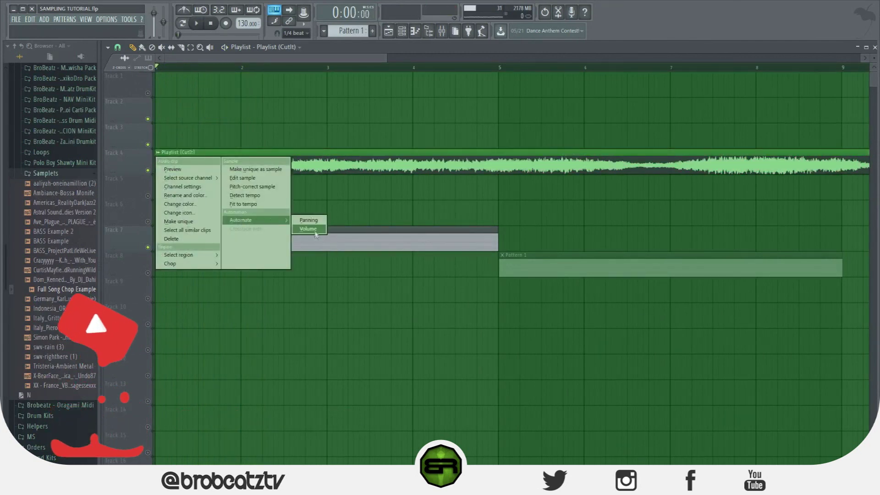
pyautogui.moveTo(187, 264)
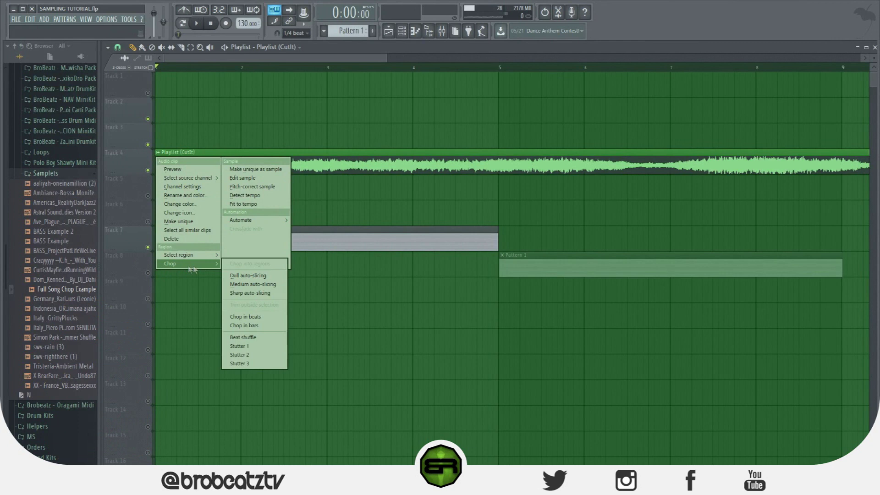
pyautogui.click(243, 347)
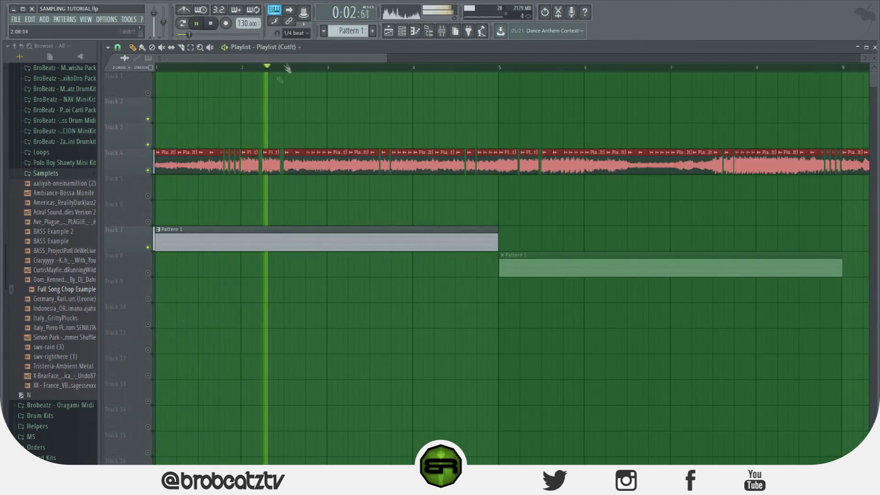
pyautogui.moveTo(301, 59); pyautogui.dragTo(326, 59)
pyautogui.press('space')
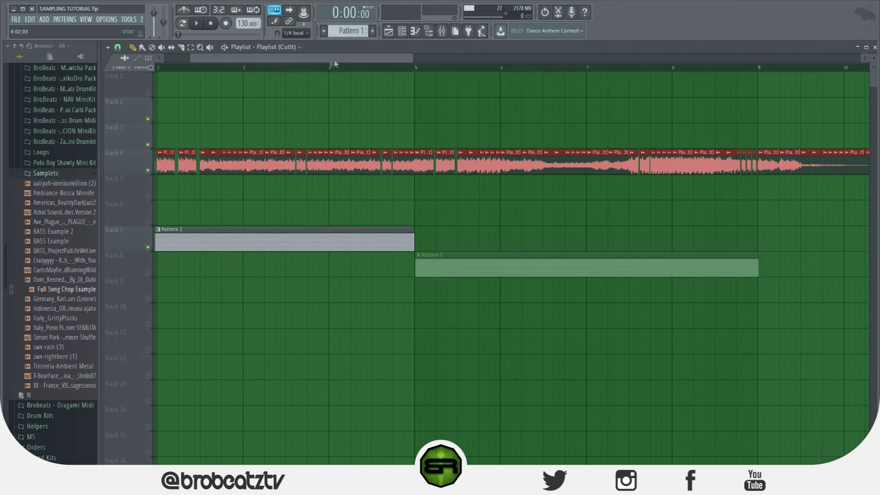
pyautogui.hscroll(-2, 303, 71)
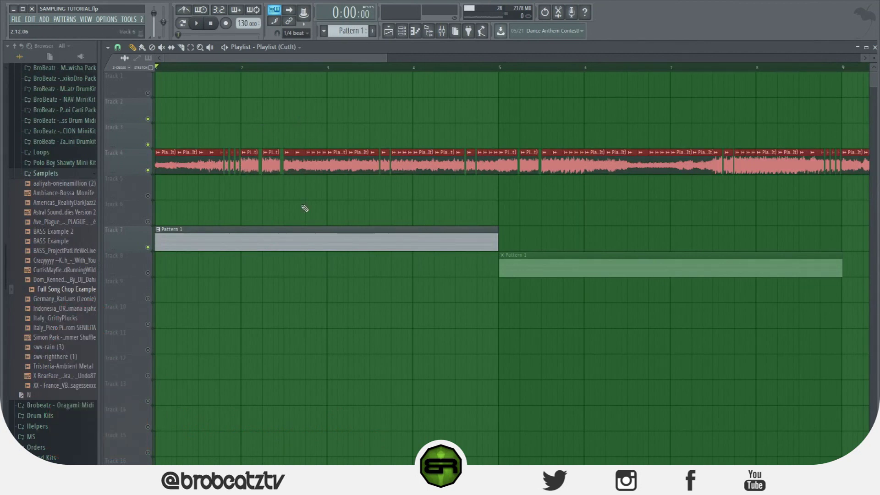
pyautogui.press('space')
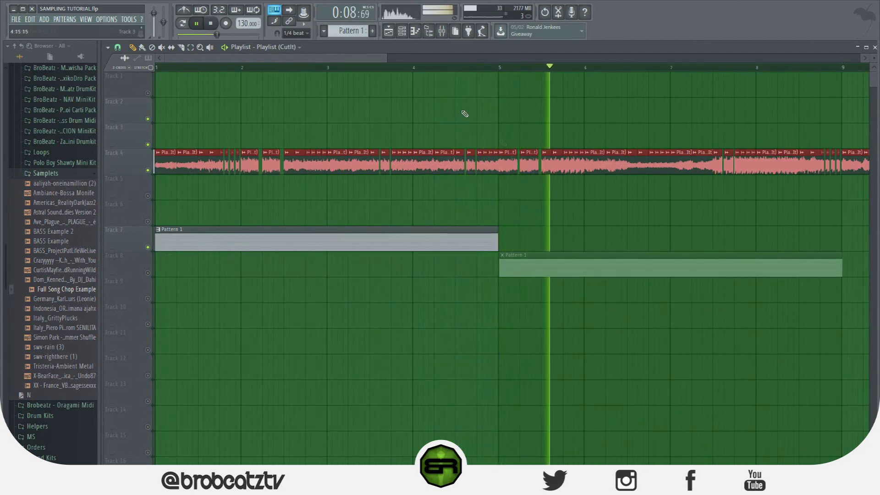
pyautogui.press('space')
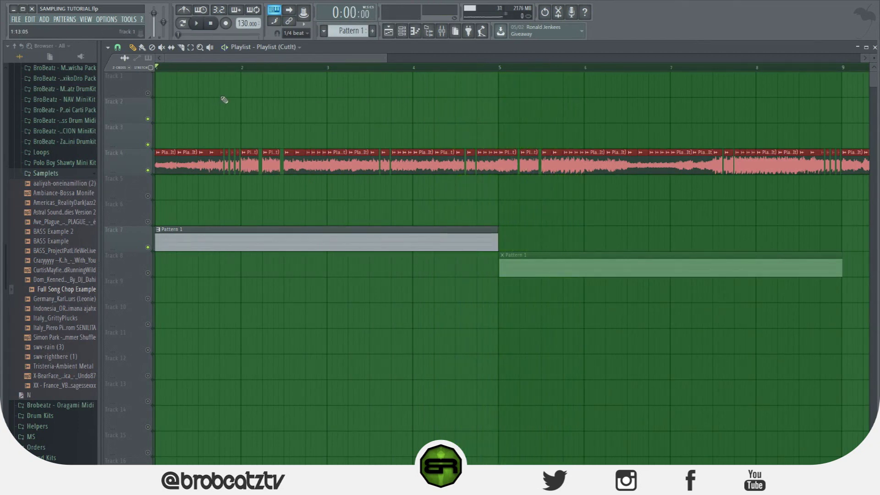
pyautogui.hotkey('ctrl', 'z')
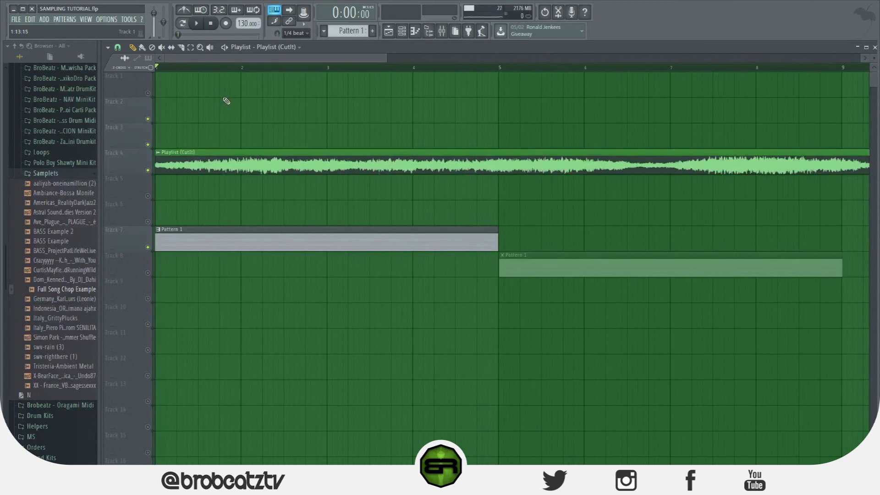
# Try the Stutter 3 chop on the Track 4 clip, play the result and undo the chop
pyautogui.click(168, 151)
pyautogui.moveTo(188, 263)
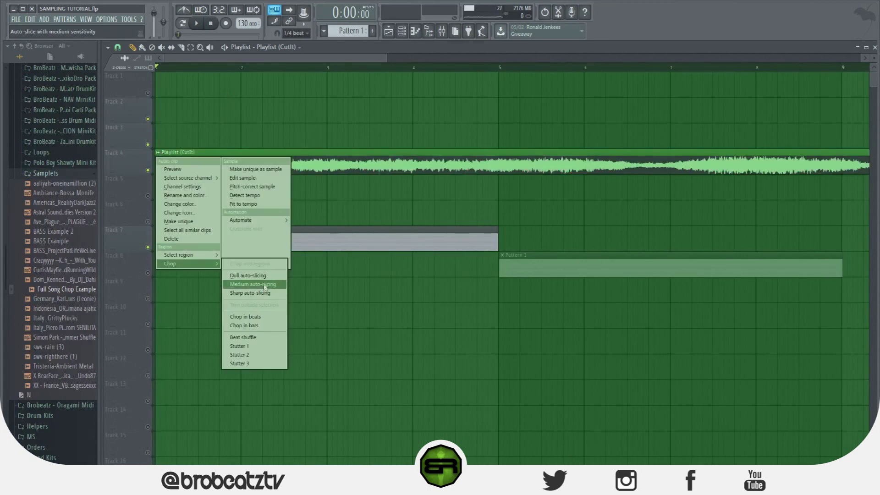
pyautogui.click(247, 363)
pyautogui.press('space')
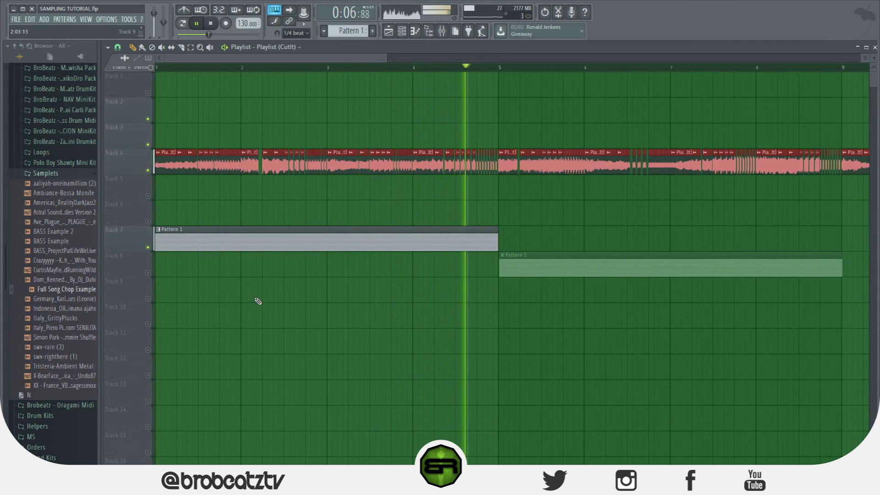
pyautogui.press('space')
pyautogui.hotkey('ctrl', 'z')
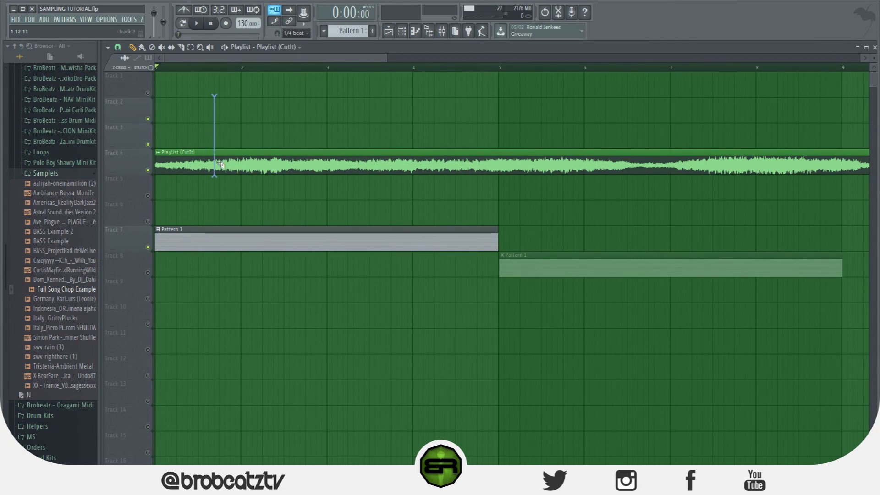
# Remove the Track 4 sample clip and the Track 8 Pattern 1 clip, and solo Track 7
pyautogui.hotkey('ctrl', 'z')
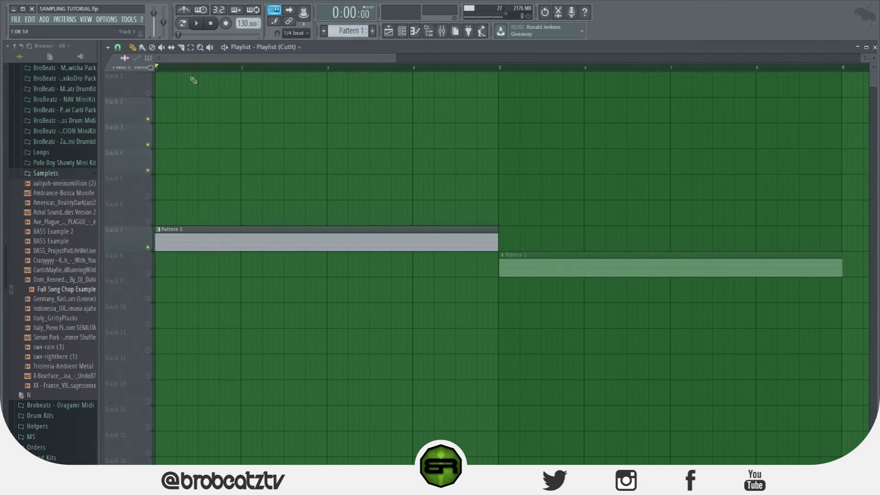
pyautogui.hotkey('ctrl', 'z')
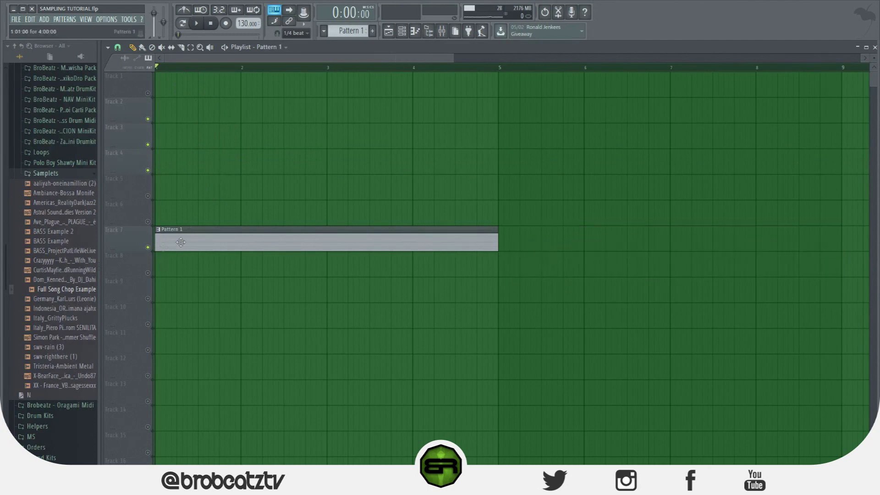
pyautogui.rightClick(151, 248)
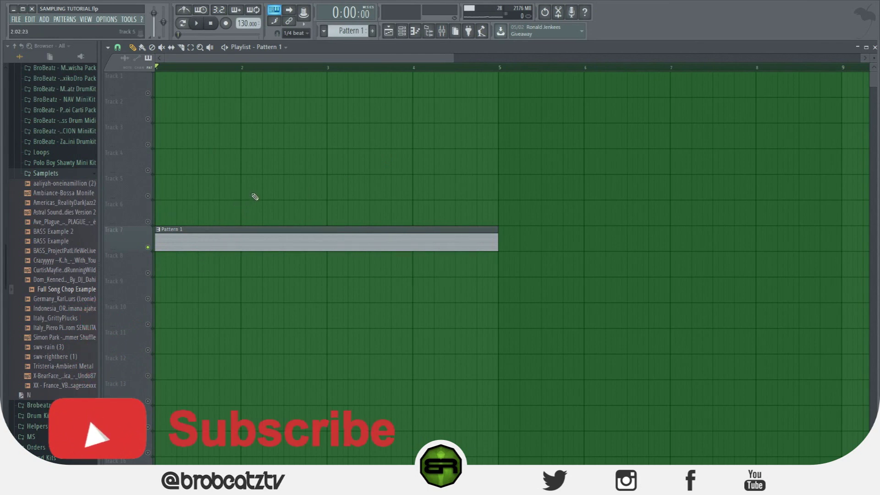
# Delete the aaliyah-oneinamillion (2) and Full Song Chop Example_6 channels from the Channel rack
pyautogui.click(402, 31)
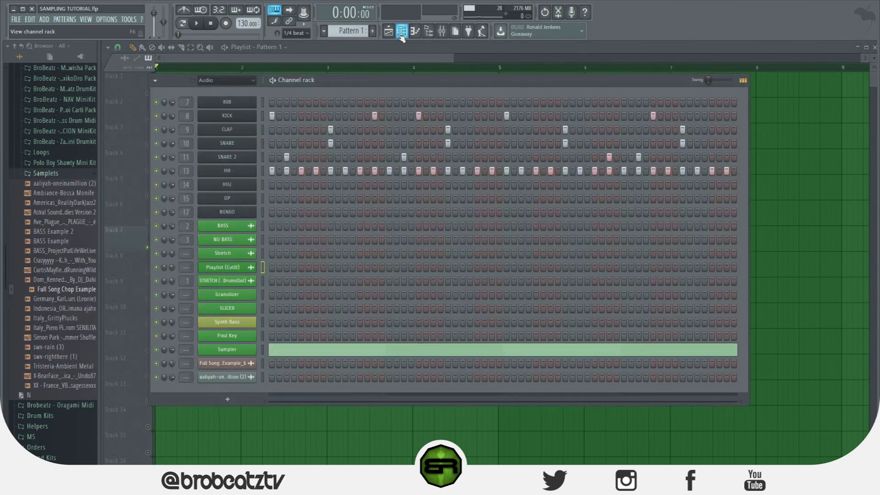
pyautogui.rightClick(234, 377)
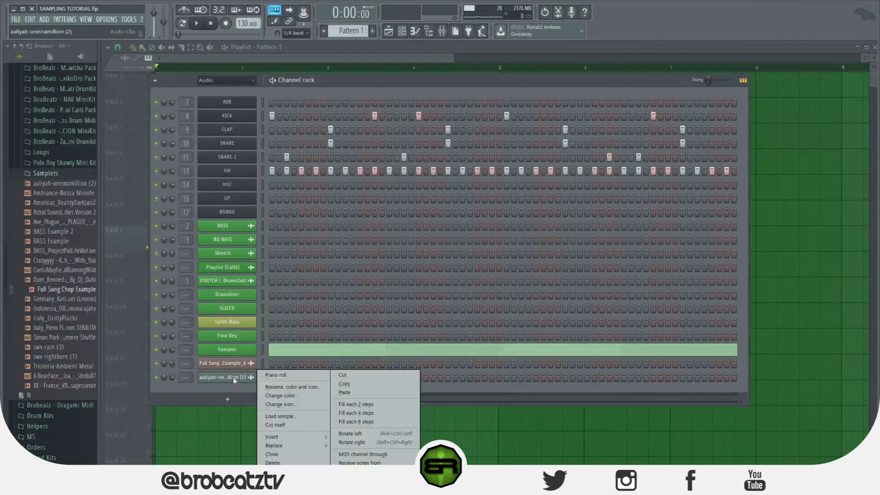
pyautogui.click(275, 462)
pyautogui.click(645, 271)
pyautogui.rightClick(257, 362)
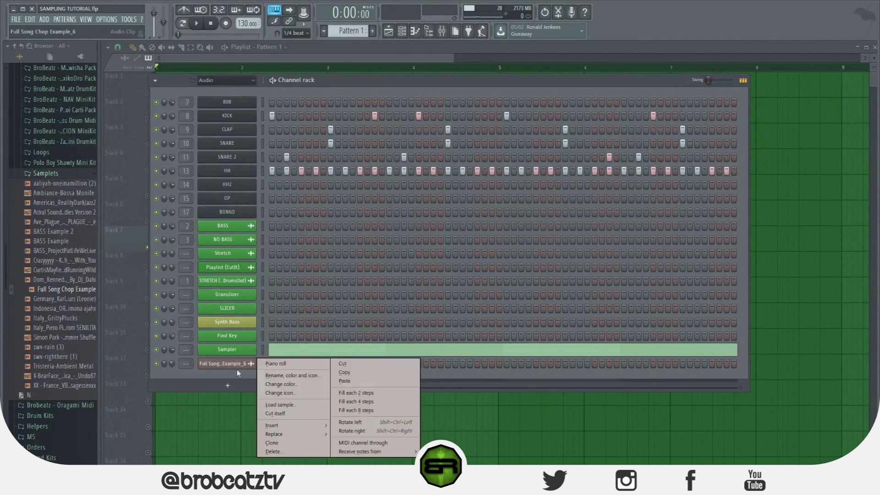
pyautogui.click(280, 454)
pyautogui.click(633, 268)
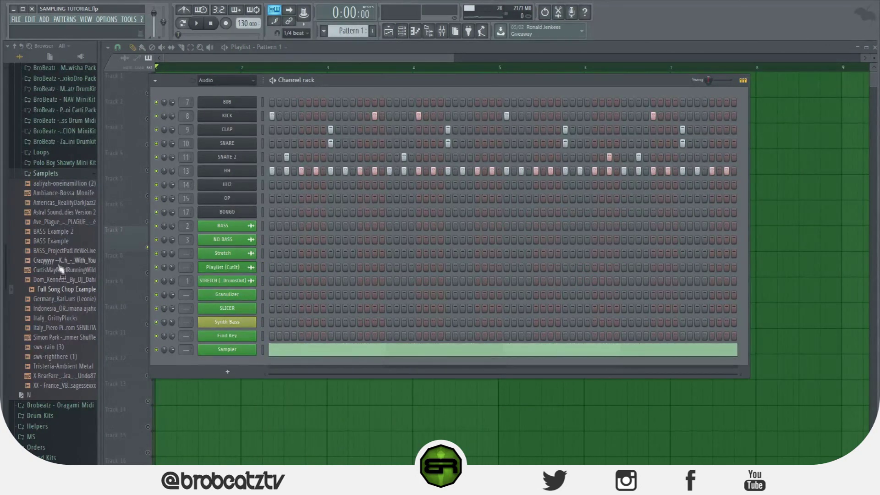
# Open the Full Song Chop Example sample in a new Fruity Granulizer channel
pyautogui.rightClick(67, 289)
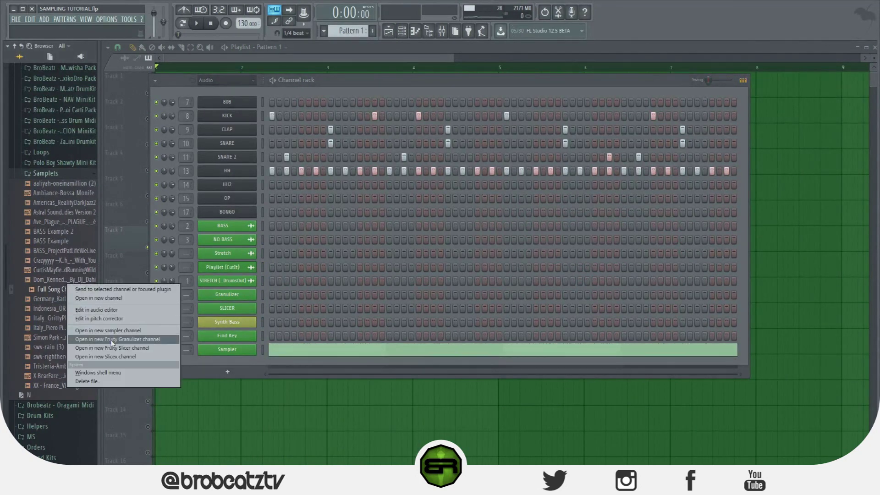
pyautogui.click(112, 339)
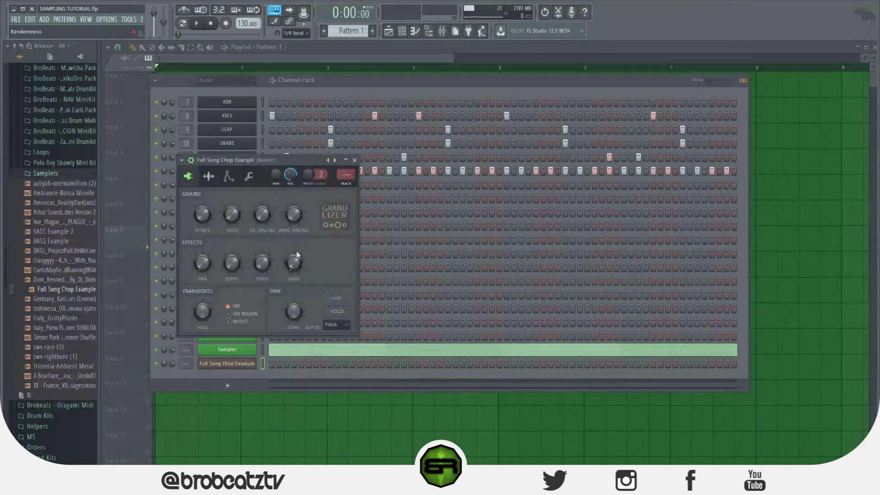
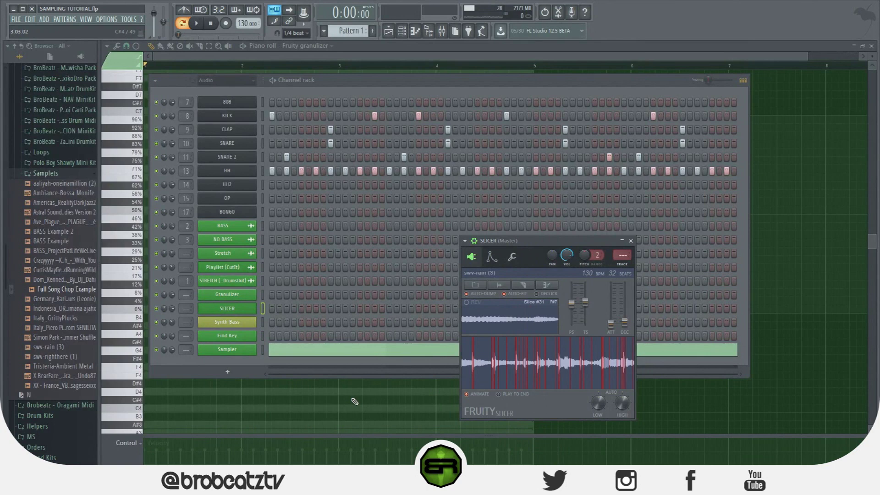
# Open the existing Granulizer channel, audition its sample with repeated notes, and close its window
pyautogui.click(236, 295)
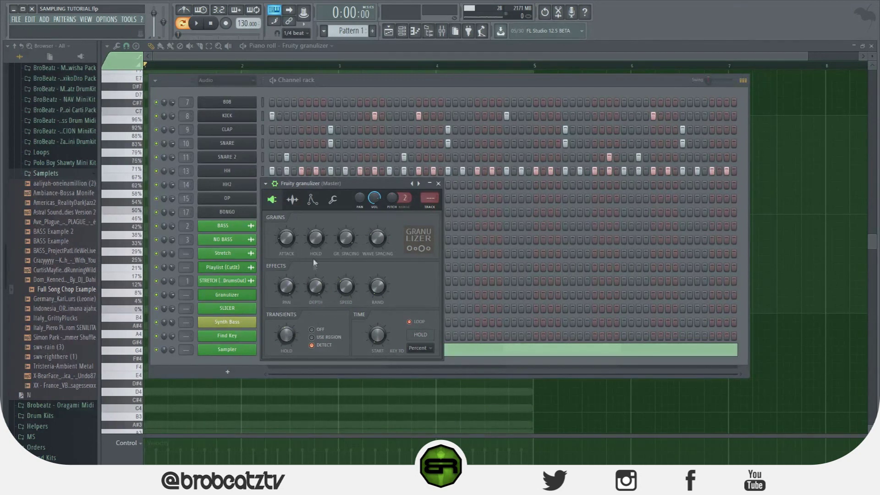
pyautogui.press('n')
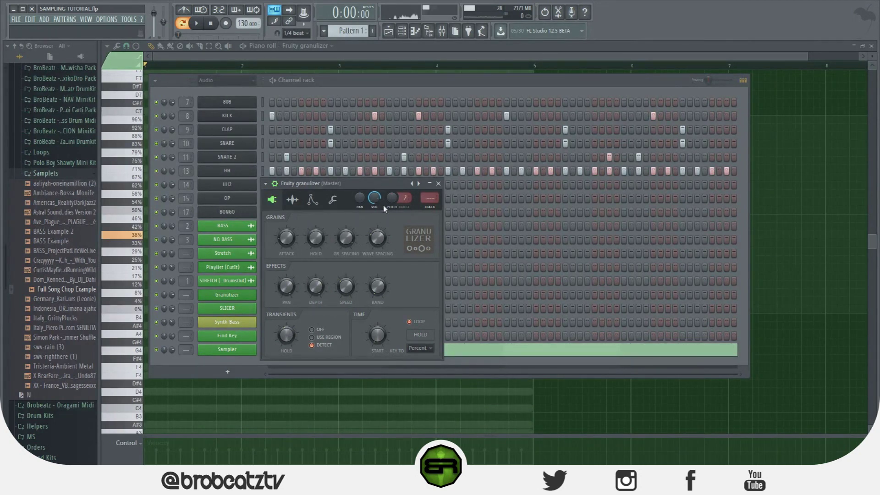
pyautogui.press('n')
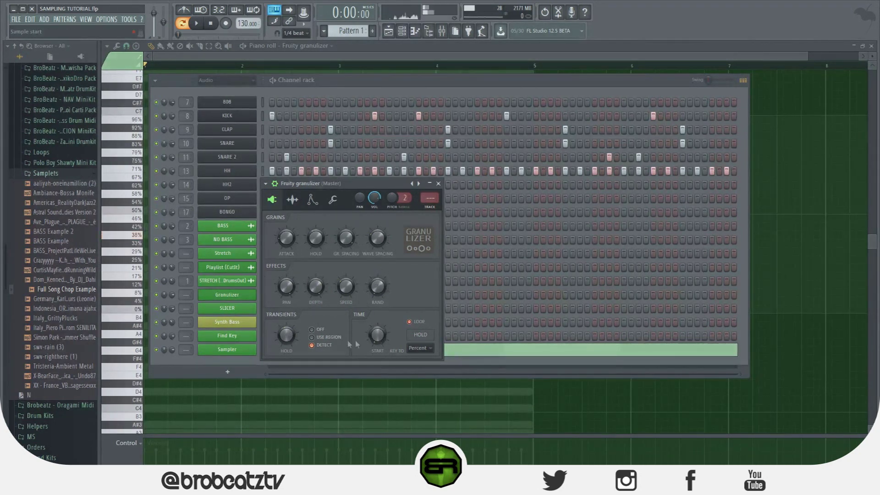
pyautogui.press('n')
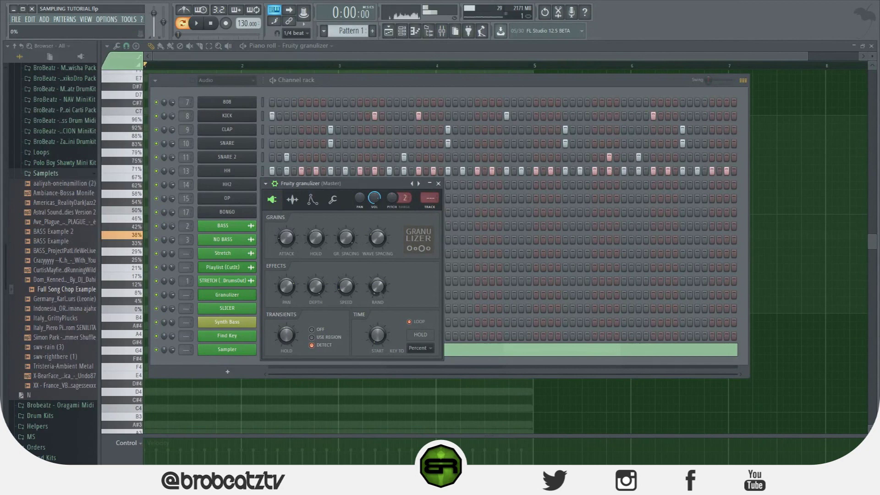
pyautogui.press('n')
pyautogui.click(438, 183)
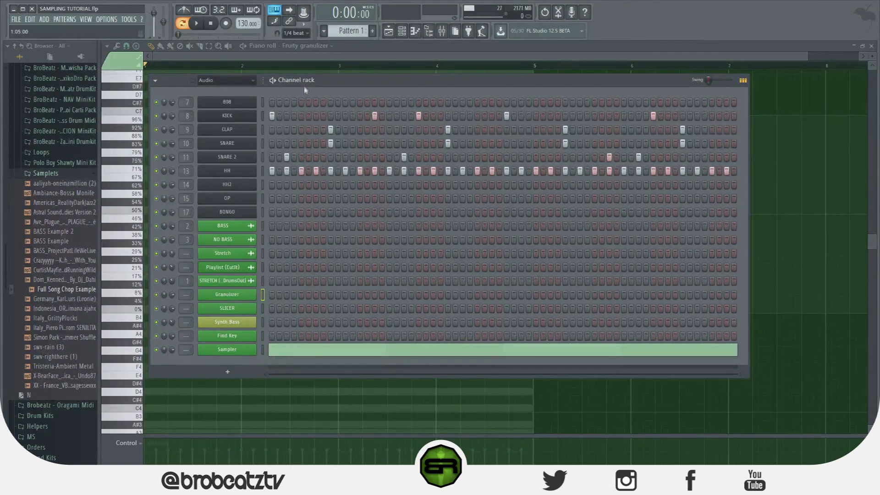
# Open the SLICER channel's Fruity Slicer window and place it over the channel list in the Channel rack
pyautogui.moveTo(310, 85); pyautogui.dragTo(311, 80)
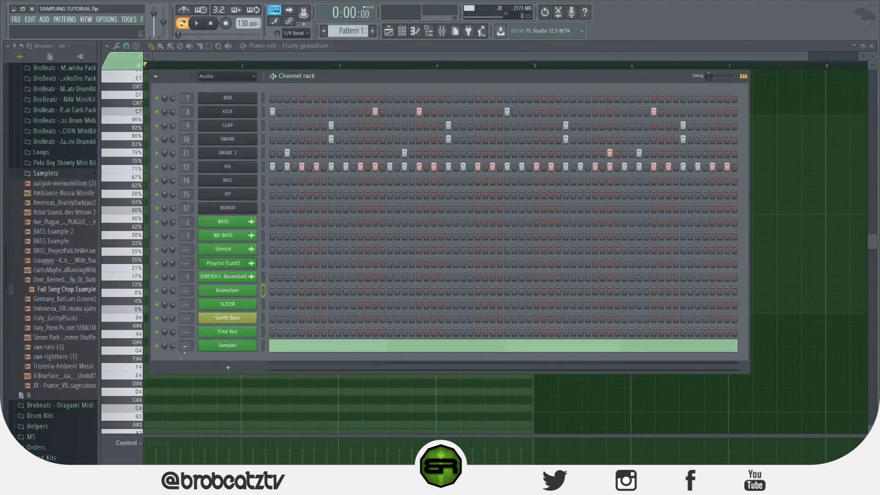
pyautogui.click(228, 304)
pyautogui.rightClick(48, 292)
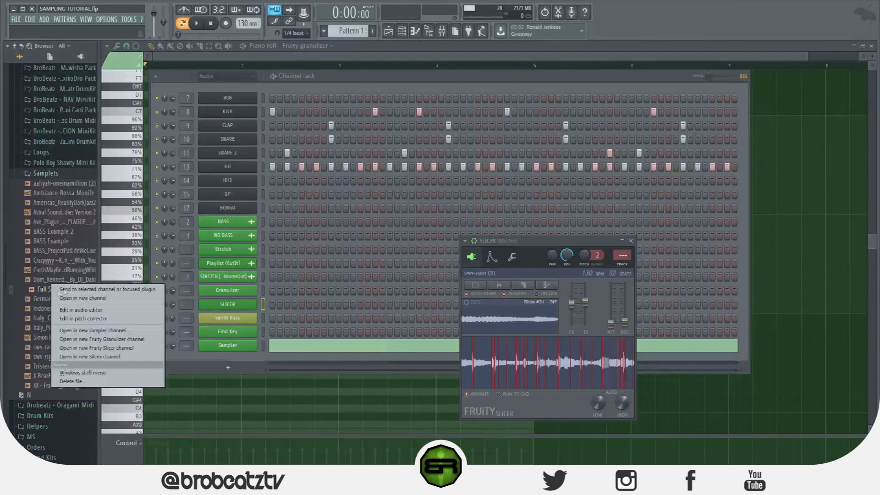
pyautogui.click(227, 367)
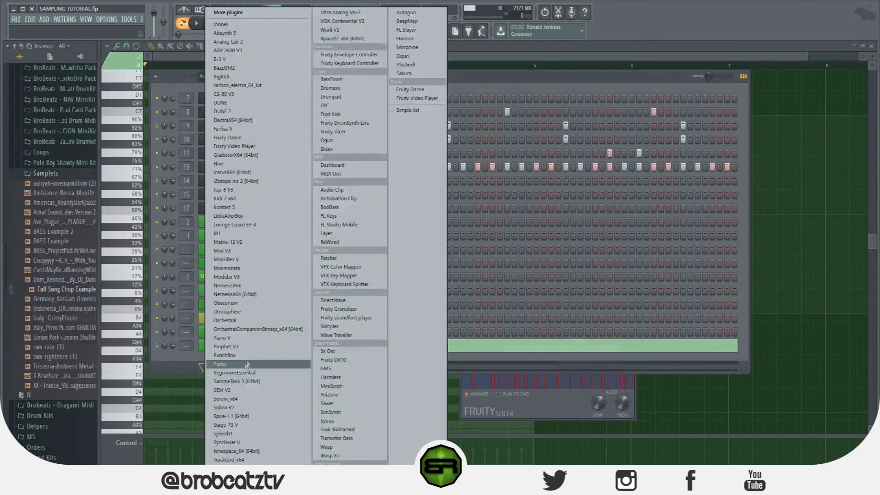
pyautogui.click(219, 307)
pyautogui.click(227, 304)
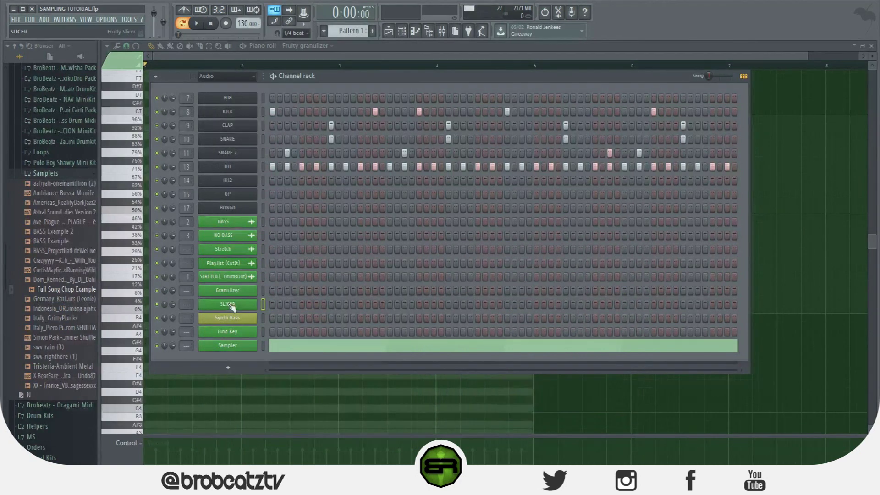
pyautogui.moveTo(527, 244); pyautogui.dragTo(300, 176)
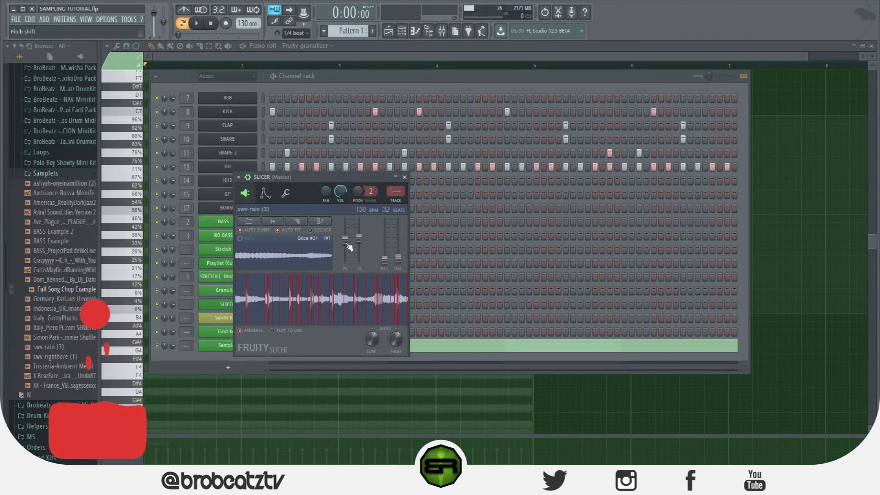
# Try small pitch shift changes in Fruity Slicer while auditioning Slice #3
pyautogui.moveTo(346, 243); pyautogui.dragTo(346, 240)
pyautogui.click(256, 297)
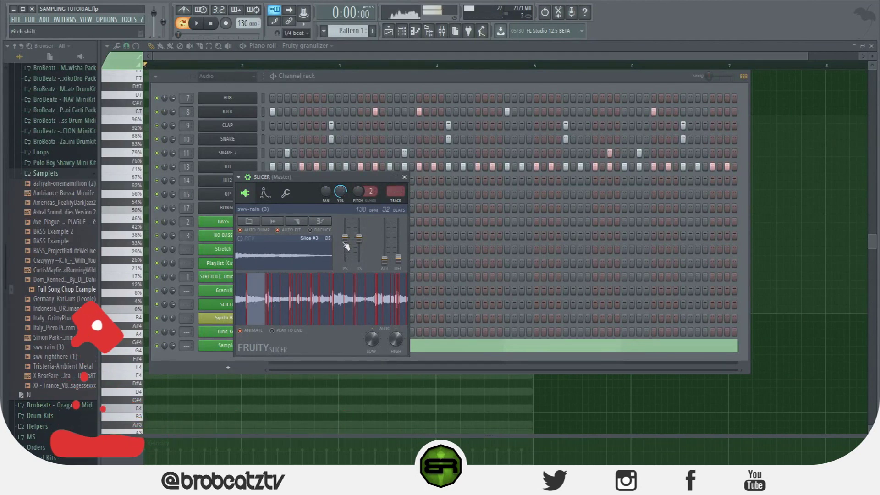
pyautogui.moveTo(350, 245); pyautogui.dragTo(350, 247)
pyautogui.click(258, 304)
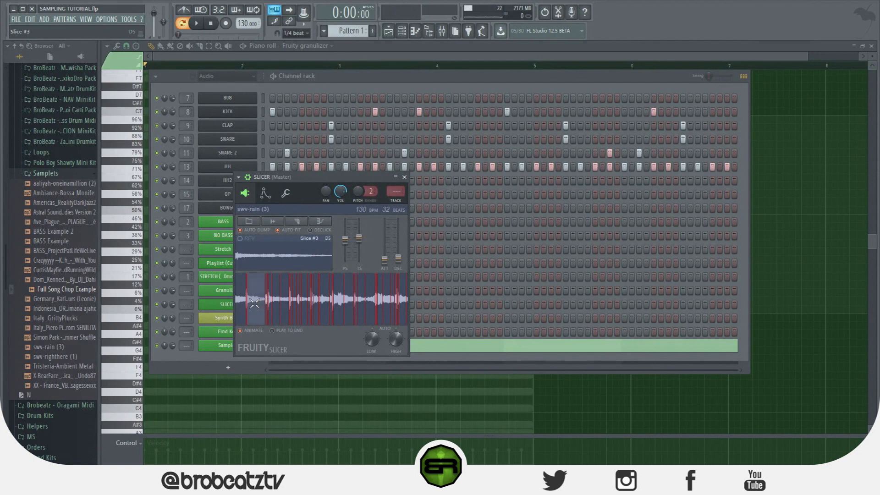
pyautogui.press('space')
pyautogui.press('space')
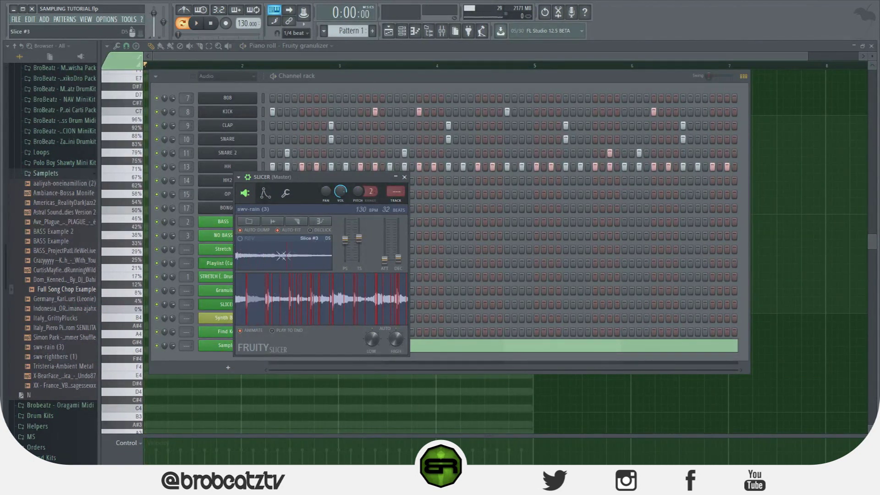
# Raise the Slicer's pitch shift, audition its slices, and reset the pitch shift
pyautogui.click(329, 238)
pyautogui.click(328, 239)
pyautogui.click(328, 239)
pyautogui.click(328, 239)
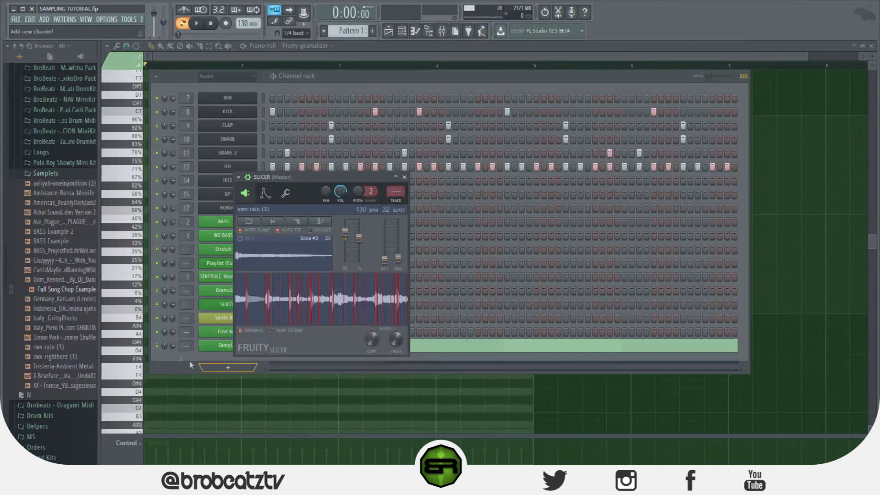
pyautogui.click(255, 300)
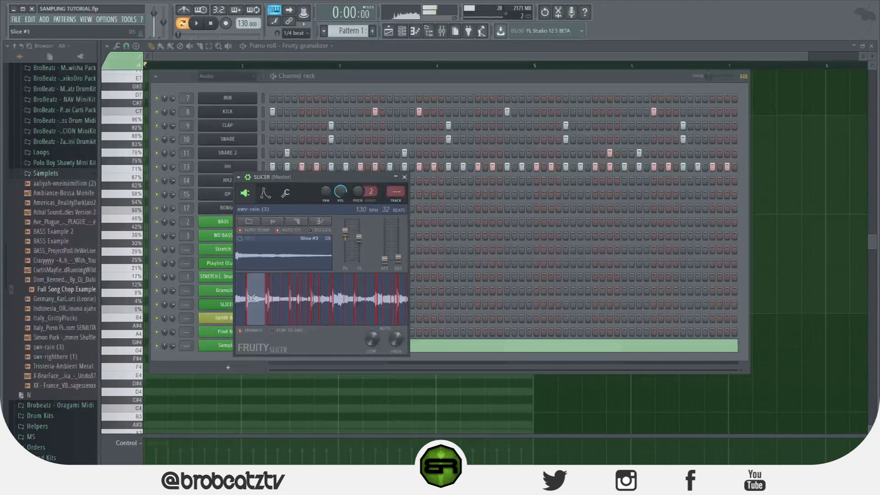
pyautogui.click(237, 298)
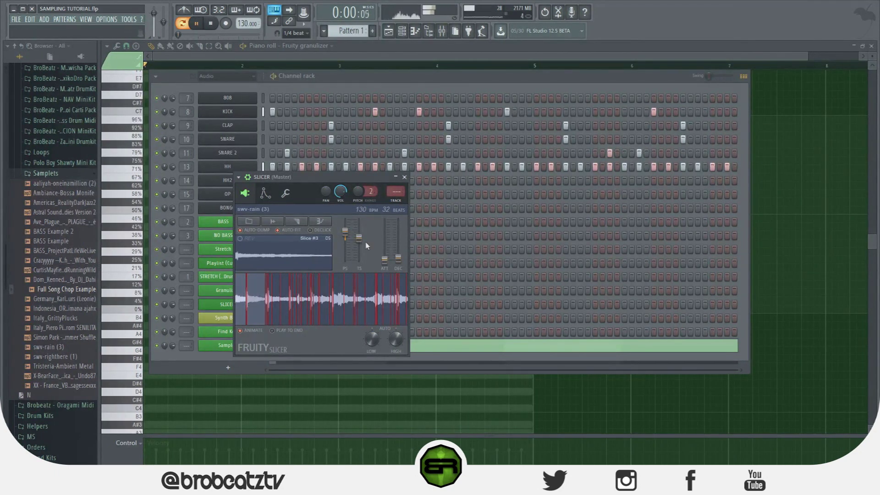
pyautogui.rightClick(352, 243)
pyautogui.click(352, 243)
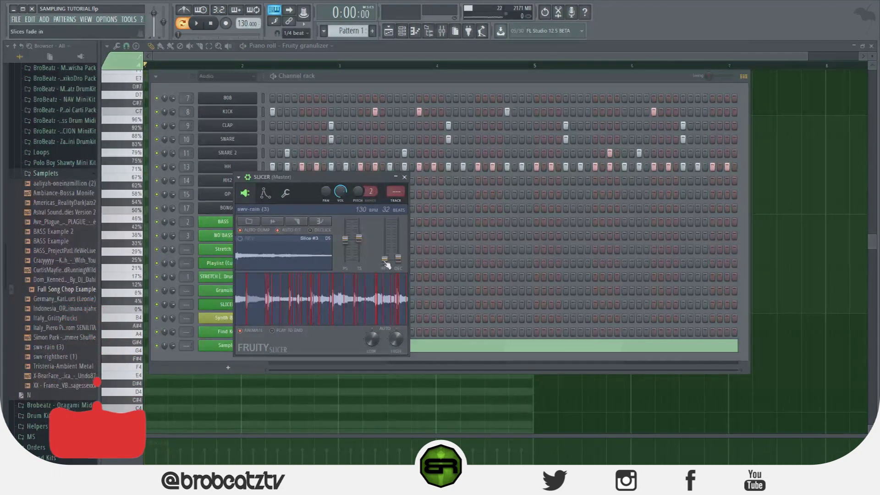
# Examine the Slicer's slice fade-in control and its auto-slicing options
pyautogui.moveTo(384, 243); pyautogui.dragTo(384, 260)
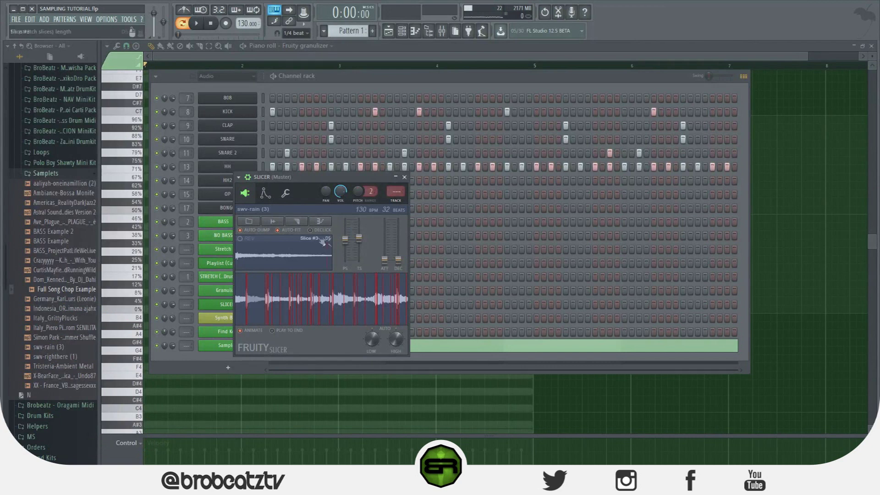
pyautogui.click(298, 222)
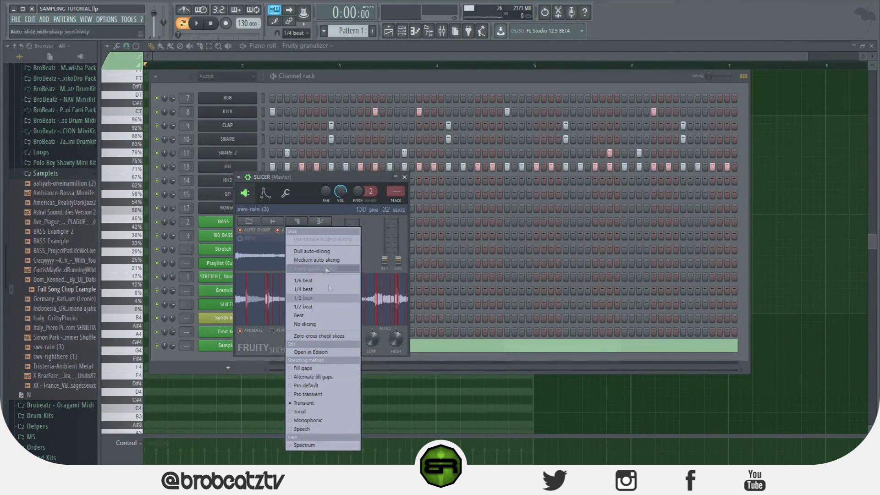
pyautogui.click(303, 213)
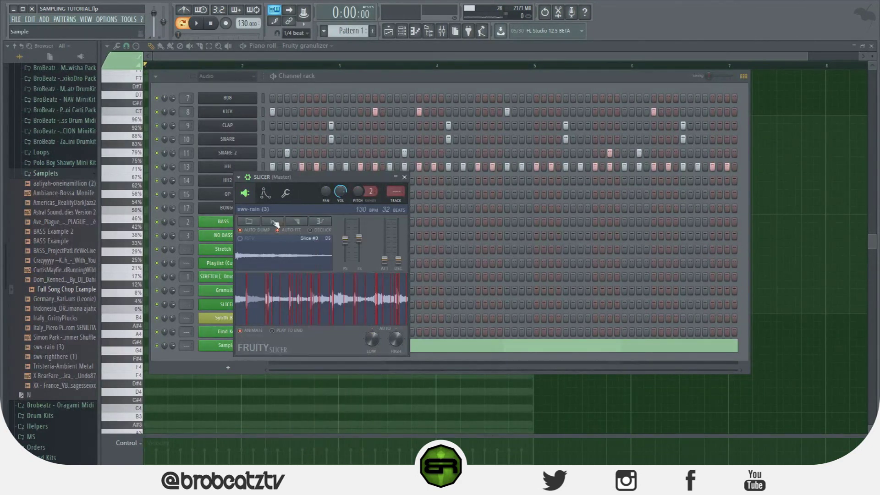
# Dump the Slicer's slices to the piano roll in Normal order and open the SLICER piano roll
pyautogui.click(320, 222)
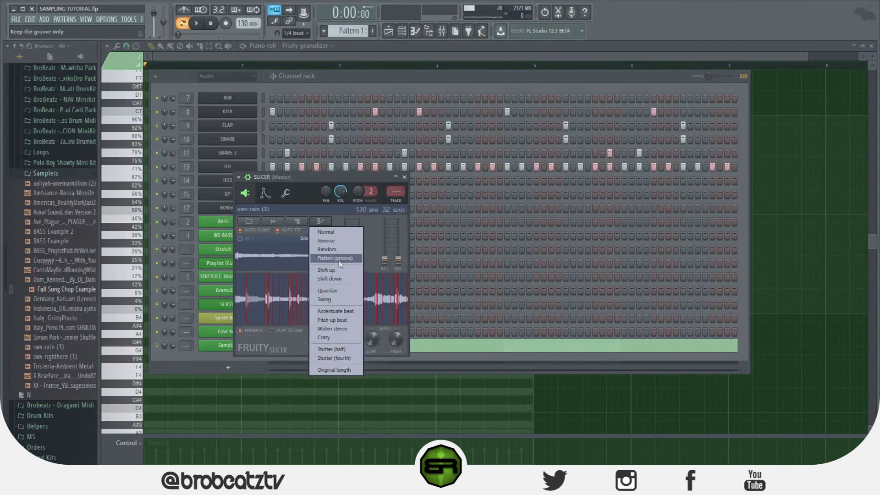
pyautogui.click(327, 232)
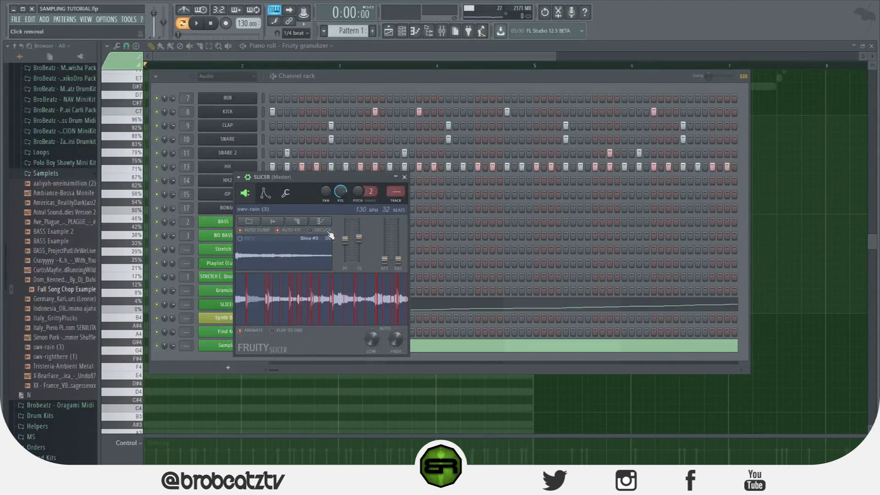
pyautogui.click(392, 78)
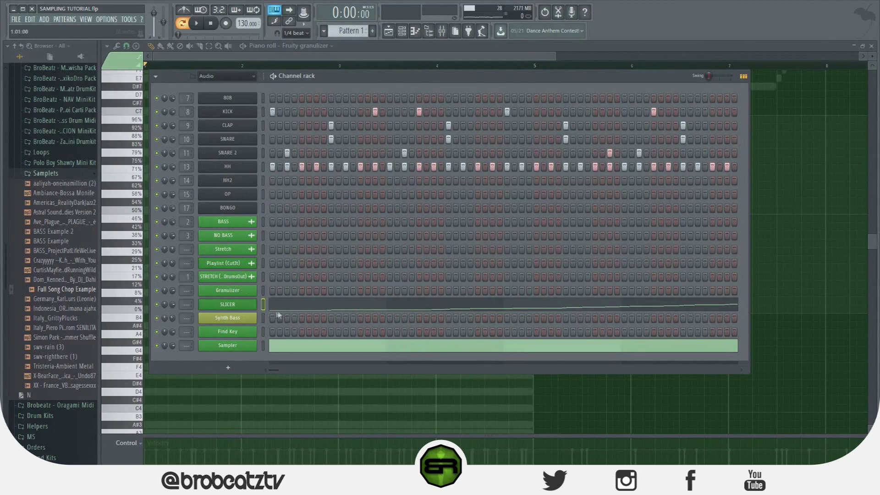
pyautogui.click(292, 306)
# Shorten the first Slice #1 note, add a second one right after it, and delete the Slice #2 note
pyautogui.moveTo(190, 312); pyautogui.dragTo(164, 319)
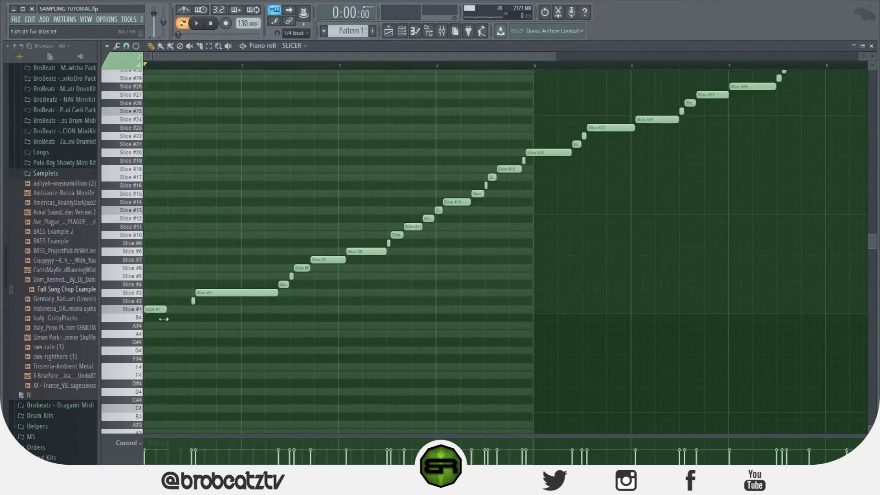
pyautogui.click(176, 310)
pyautogui.rightClick(193, 301)
# Replace the long Slice #3 note with four short Slice #3 notes and a longer one ending at bar 2
pyautogui.moveTo(209, 294); pyautogui.dragTo(206, 294)
pyautogui.moveTo(270, 292); pyautogui.dragTo(191, 301)
pyautogui.click(206, 293)
pyautogui.click(212, 293)
pyautogui.click(217, 294)
pyautogui.moveTo(219, 294); pyautogui.dragTo(234, 294)
# Place consecutive Slice #6, Slice #5 and Slice #3 notes from bar 2, and delete the original Slice #4 and Slice #5 notes
pyautogui.click(250, 268)
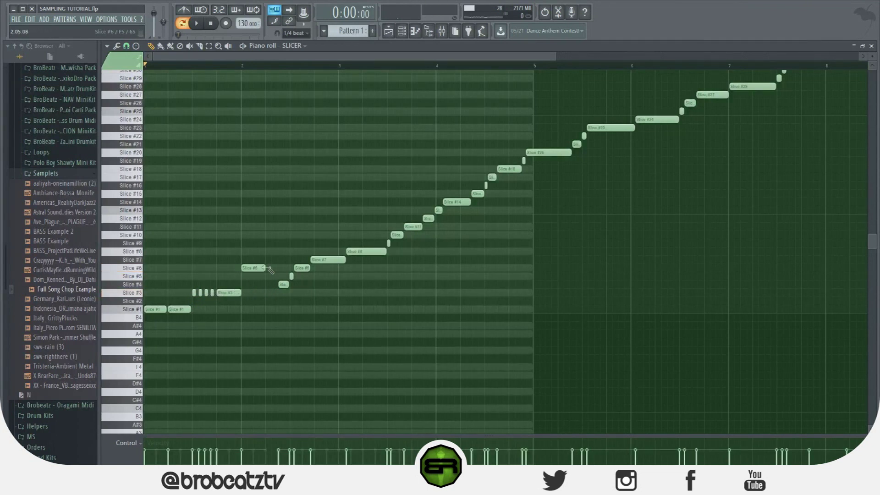
pyautogui.click(258, 277)
pyautogui.click(270, 293)
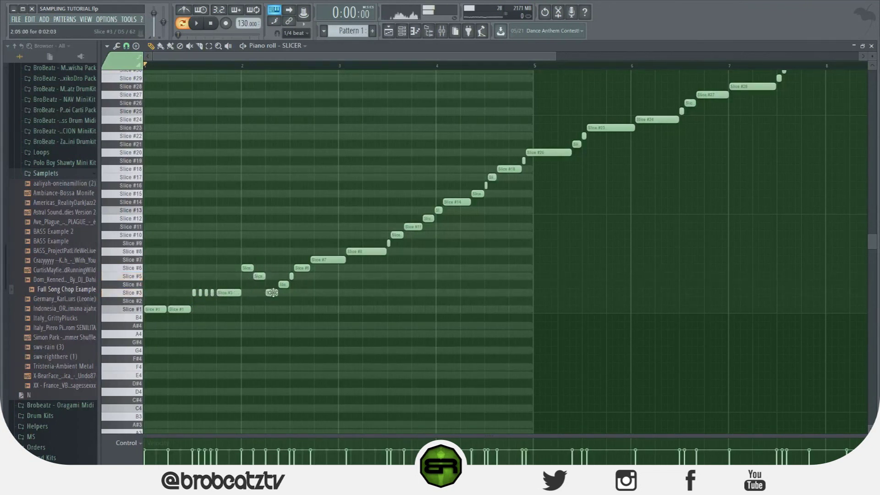
pyautogui.rightClick(292, 277)
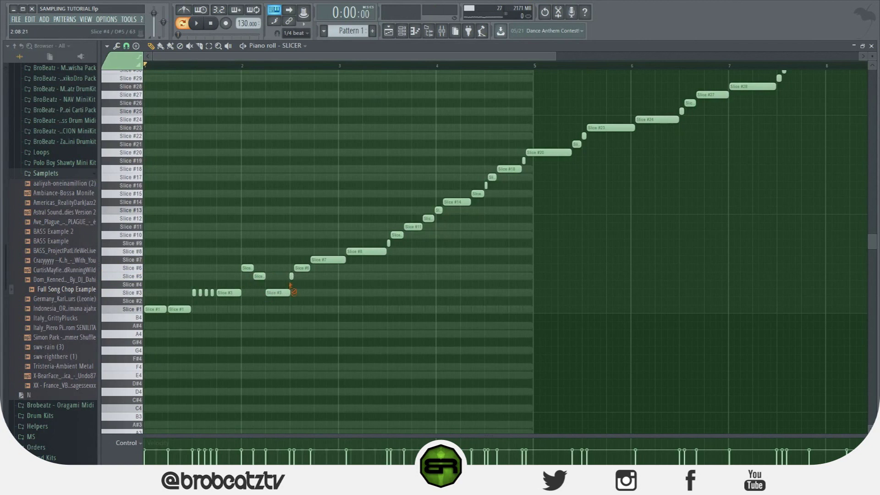
pyautogui.rightClick(283, 284)
# Replace the original Slice #6 note with two short ones and the Slice #7 note with one ending at bar 3
pyautogui.moveTo(304, 268); pyautogui.dragTo(298, 270)
pyautogui.click(305, 268)
pyautogui.rightClick(321, 259)
pyautogui.click(319, 260)
pyautogui.moveTo(323, 259); pyautogui.dragTo(338, 260)
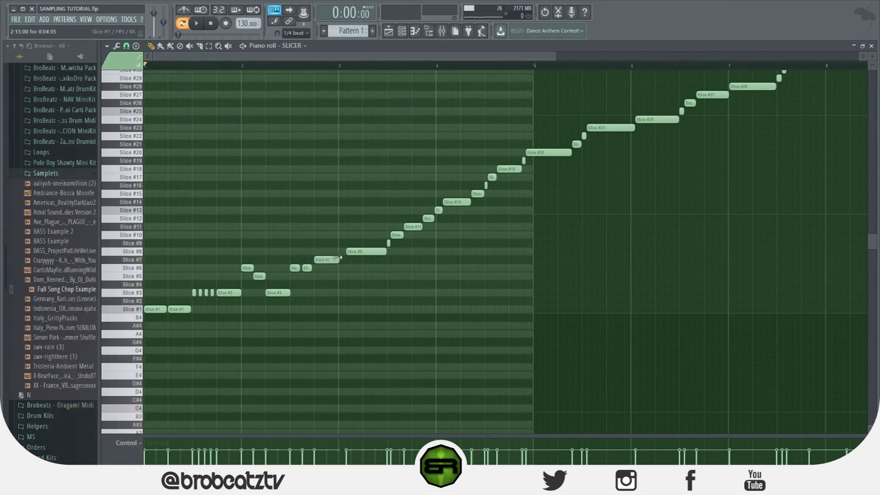
# Play the rearranged SLICER pattern with the drums and reopen its piano roll
pyautogui.click(389, 31)
pyautogui.click(402, 31)
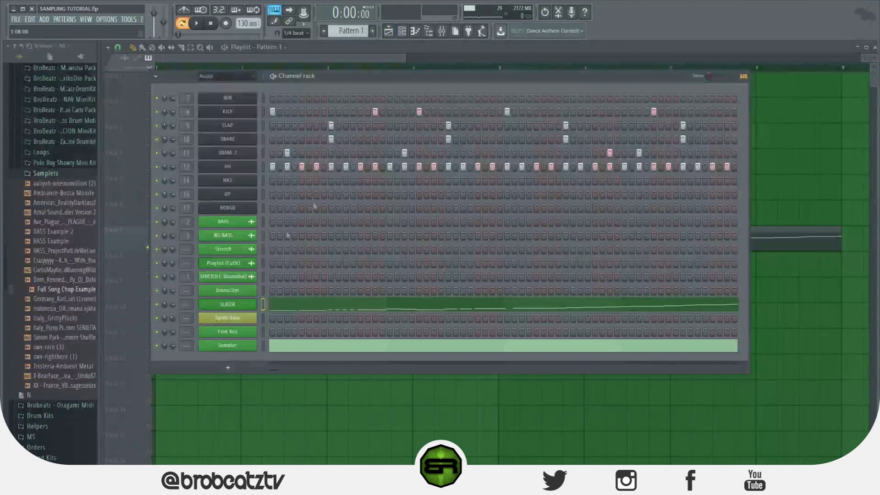
pyautogui.press('space')
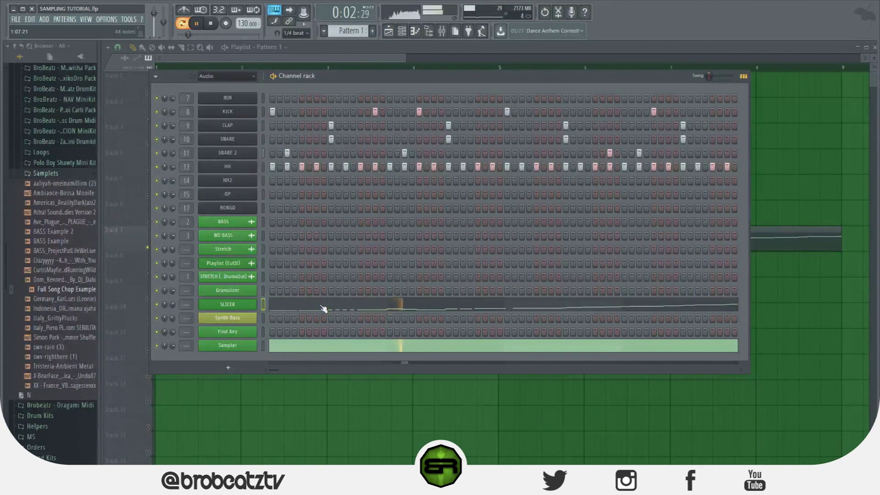
pyautogui.click(324, 308)
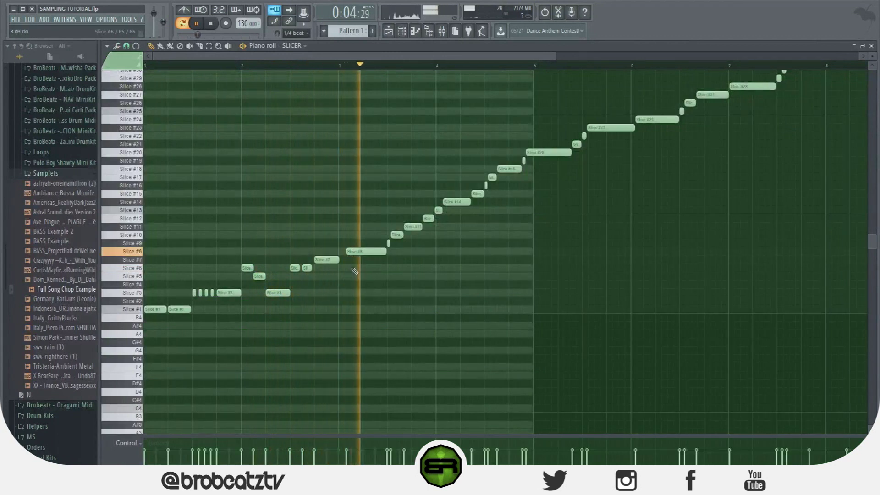
pyautogui.press('space')
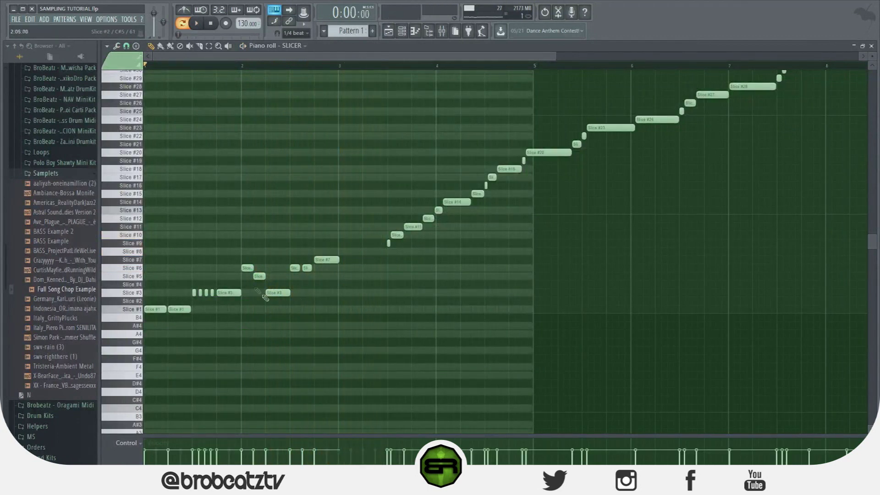
# Delete the Slice #3, #5, #6 and #7 notes placed between bars 2 and 3
pyautogui.rightClick(247, 267)
pyautogui.rightClick(258, 276)
pyautogui.rightClick(277, 292)
pyautogui.rightClick(295, 267)
pyautogui.rightClick(307, 268)
pyautogui.rightClick(326, 260)
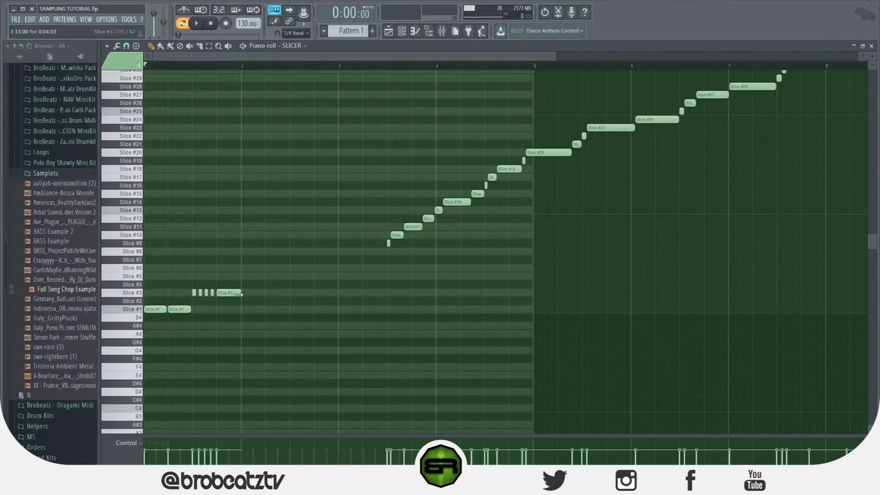
# Place two pairs of short Slice #1 notes and two pairs of short Slice #3 notes in bar 2, and play the pattern
pyautogui.click(248, 311)
pyautogui.moveTo(261, 310); pyautogui.dragTo(239, 319)
pyautogui.click(249, 310)
pyautogui.click(268, 309)
pyautogui.click(274, 310)
pyautogui.click(292, 293)
pyautogui.click(298, 292)
pyautogui.click(315, 292)
pyautogui.click(322, 292)
pyautogui.press('space')
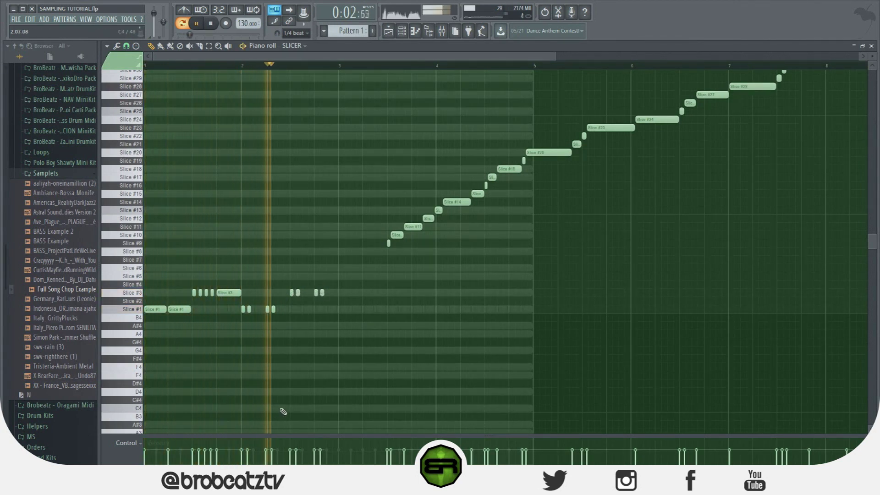
pyautogui.press('space')
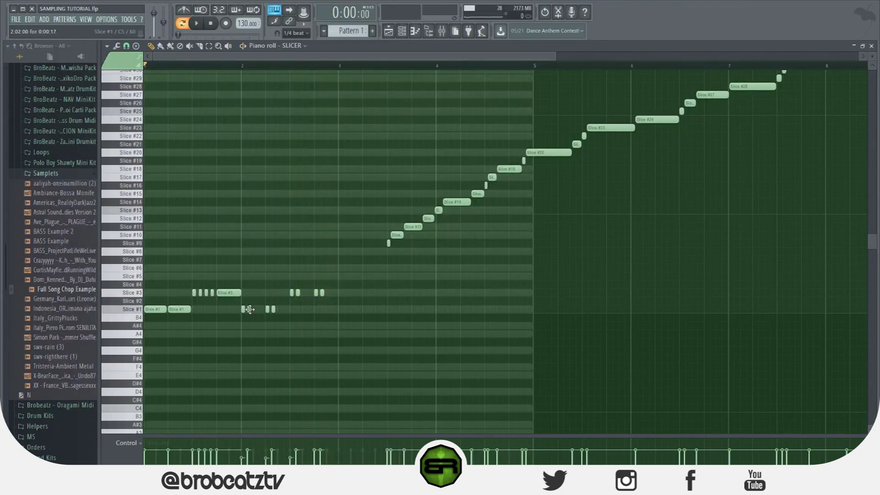
# Shift the second note of the first Slice #1 pair and of the first Slice #3 pair slightly later, and play the rhythm
pyautogui.moveTo(250, 309); pyautogui.dragTo(256, 309)
pyautogui.moveTo(297, 295); pyautogui.dragTo(304, 294)
pyautogui.press('space')
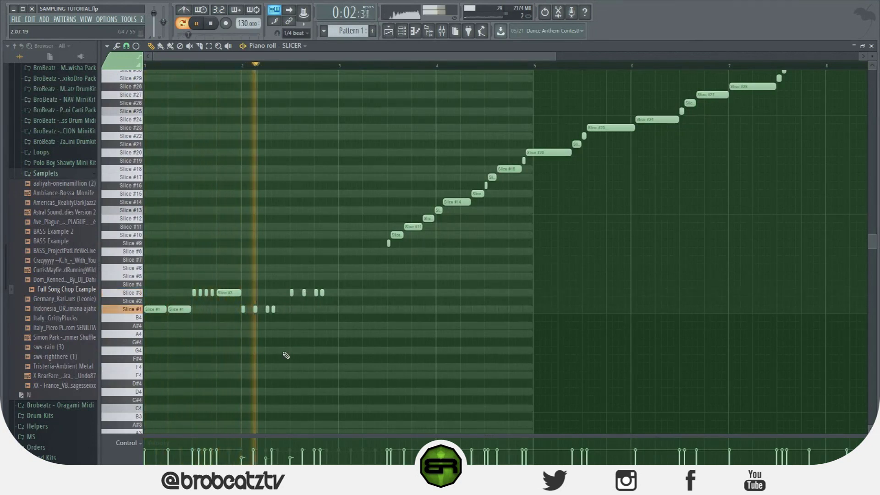
pyautogui.press('space')
# Copy the bar 2 chop rhythm to bar 3 on Slice #5 and Slice #7, delete Slice #9 to #13, and play it
pyautogui.moveTo(333, 273)
pyautogui.mouseDown()
pyautogui.moveTo(241, 335)
pyautogui.moveTo(293, 296)
pyautogui.moveTo(340, 278)
pyautogui.mouseUp()
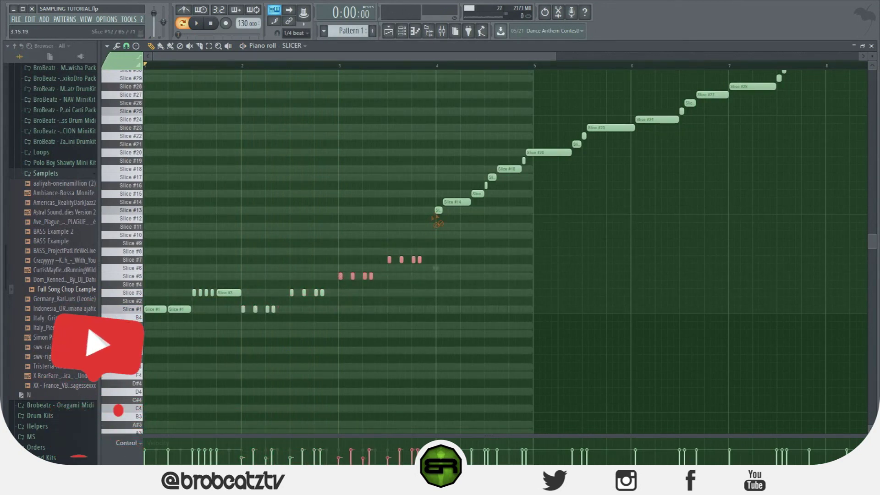
pyautogui.press('space')
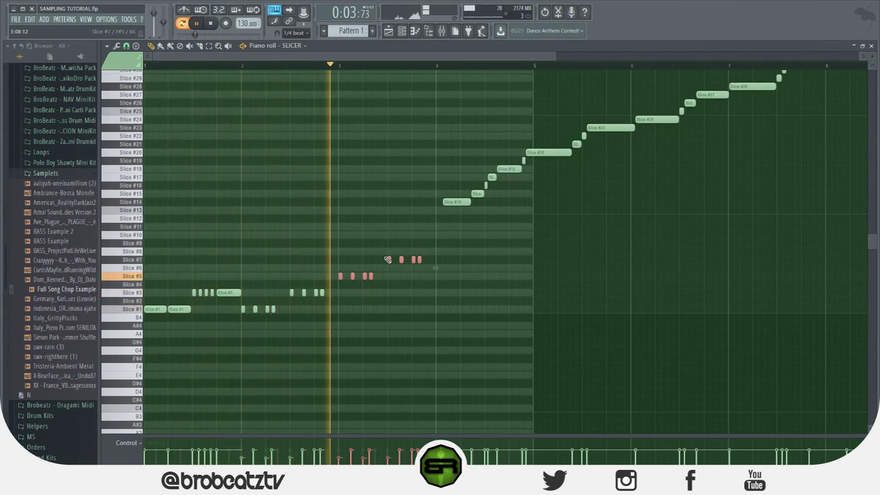
pyautogui.press('space')
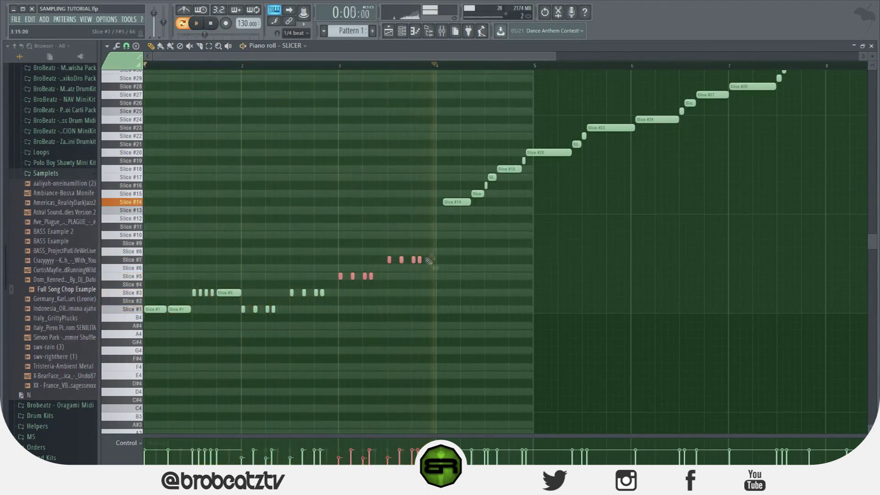
# Clear all remaining notes from the SLICER piano roll, including the higher slices after bar 5
pyautogui.moveTo(461, 204); pyautogui.dragTo(531, 153)
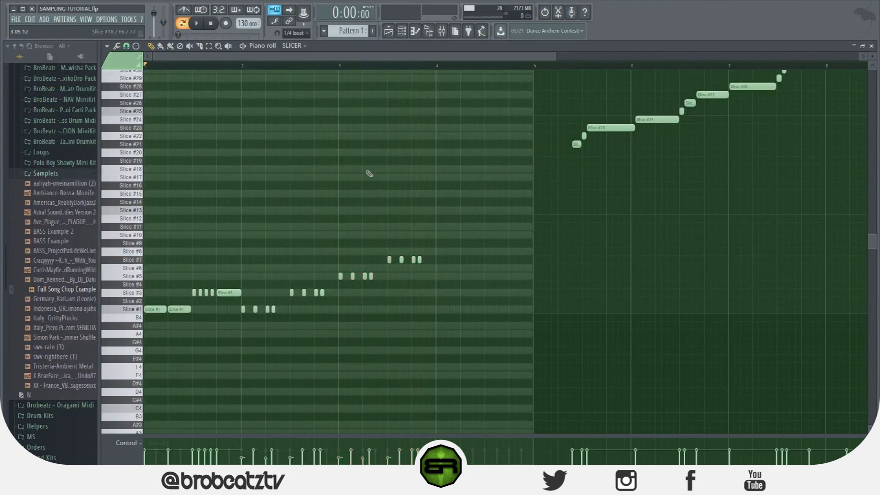
pyautogui.moveTo(465, 215); pyautogui.dragTo(79, 394)
pyautogui.press('Delete')
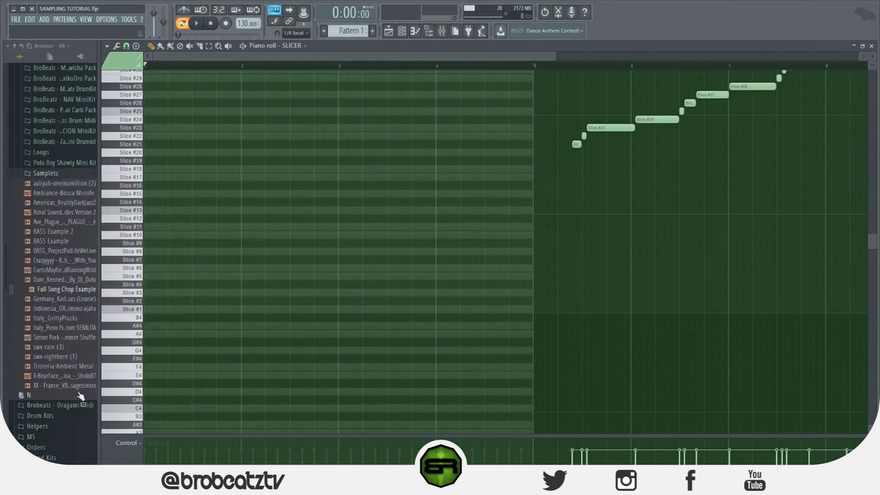
pyautogui.moveTo(557, 58); pyautogui.dragTo(683, 58)
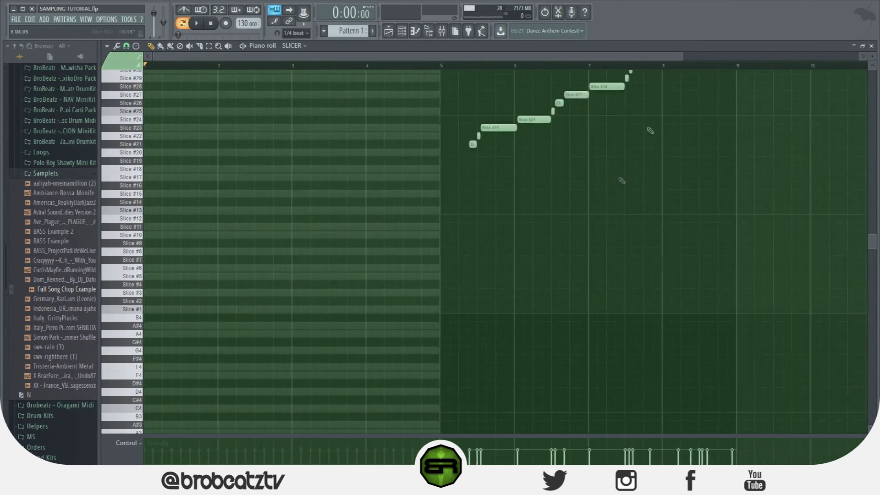
pyautogui.scroll(5, 621, 181)
pyautogui.moveTo(739, 83); pyautogui.dragTo(367, 305)
pyautogui.press('Delete')
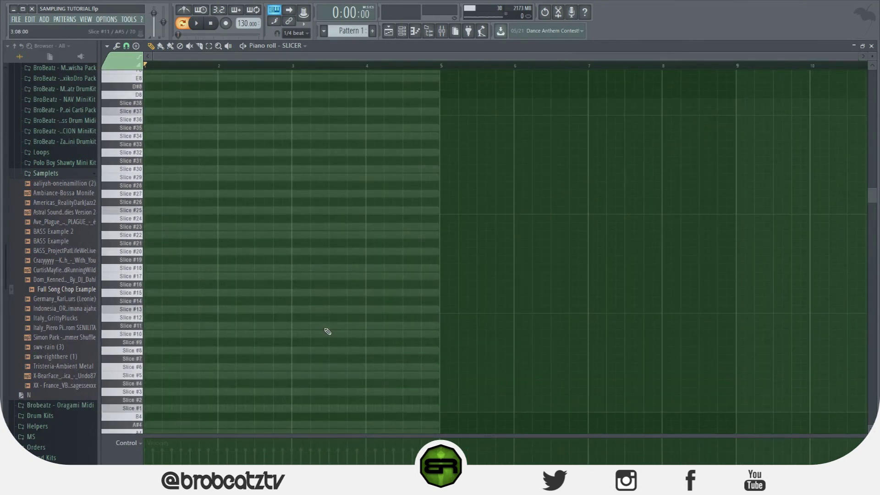
# Open the SLICER channel's Fruity Slicer and dump its slices back to the piano roll
pyautogui.scroll(-4, 239, 302)
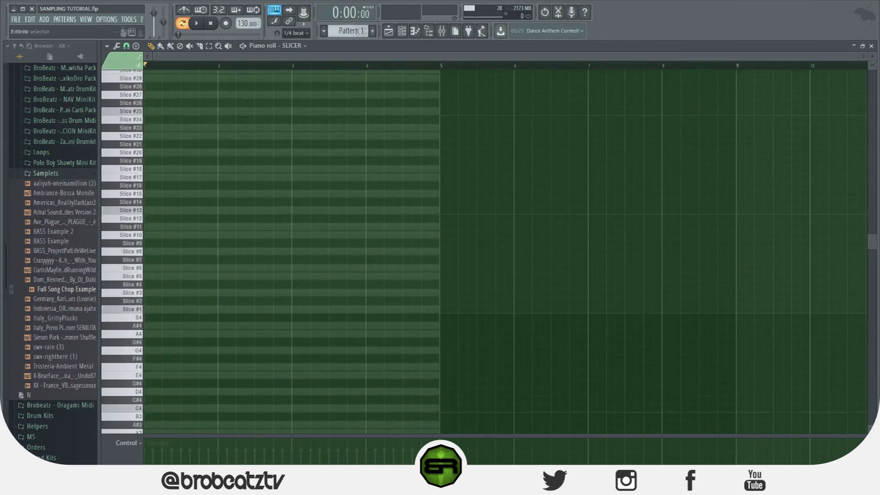
pyautogui.click(401, 30)
pyautogui.rightClick(238, 307)
pyautogui.click(244, 311)
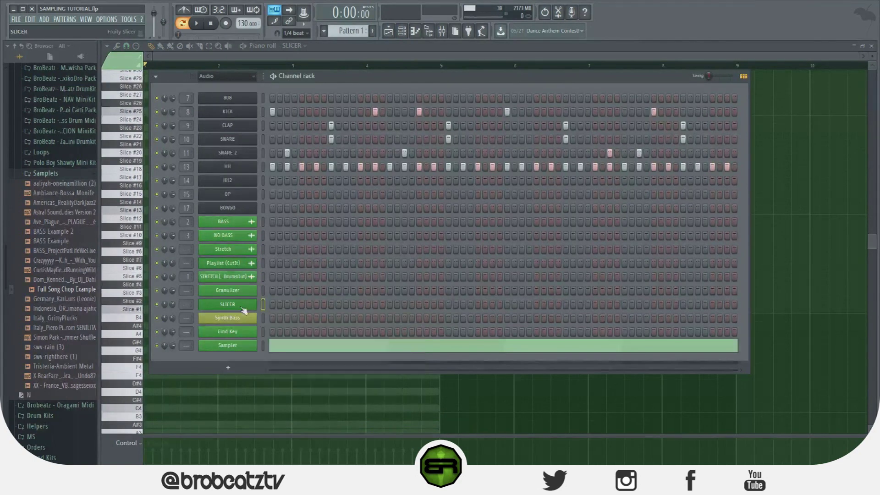
pyautogui.click(243, 308)
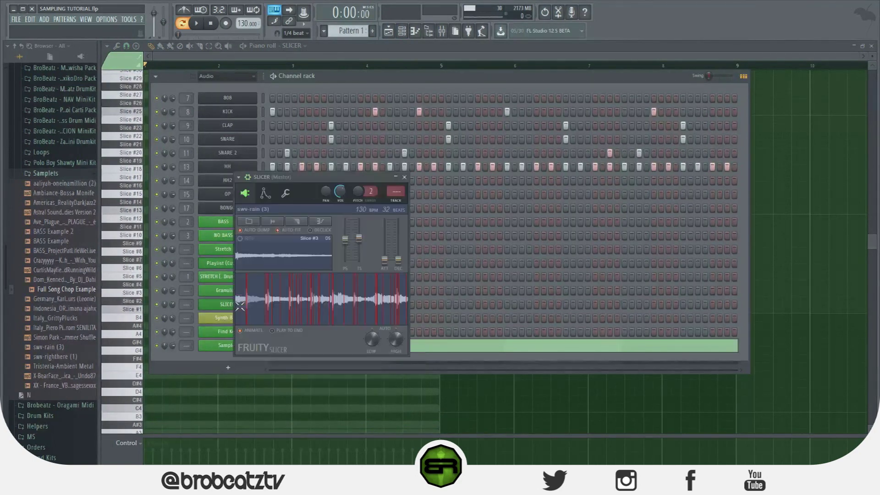
pyautogui.click(320, 222)
pyautogui.click(342, 237)
pyautogui.click(234, 341)
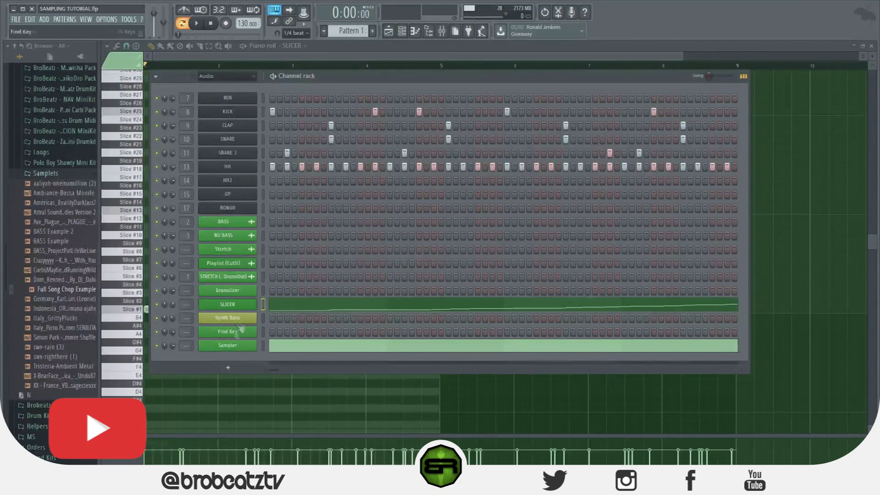
# Test the Synth Bass channel with a note, load the (BASS) - Tavern patch in Omnisphere, and return to the Channel rack
pyautogui.click(262, 320)
pyautogui.press('e')
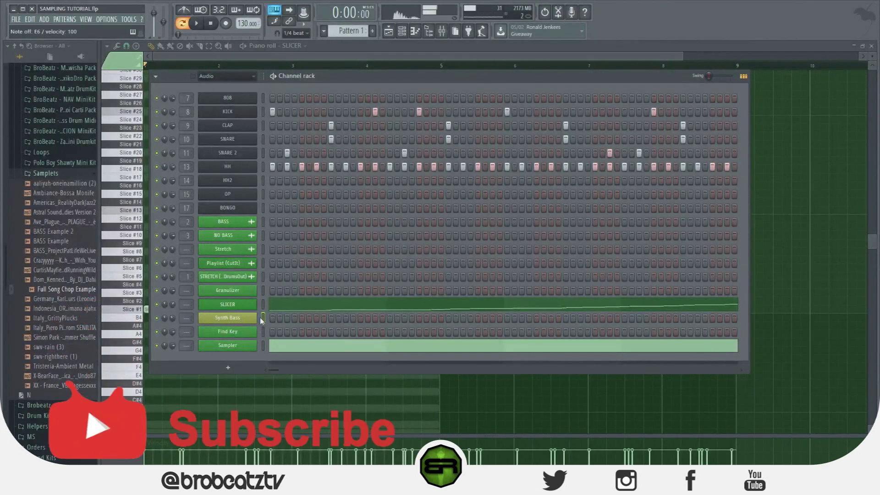
pyautogui.click(238, 317)
pyautogui.scroll(10, 237, 408)
pyautogui.scroll(4, 235, 403)
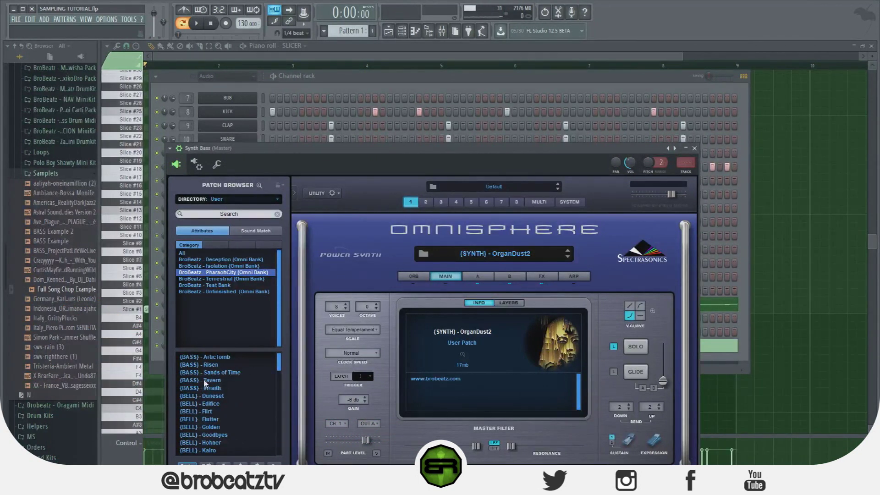
pyautogui.click(205, 380)
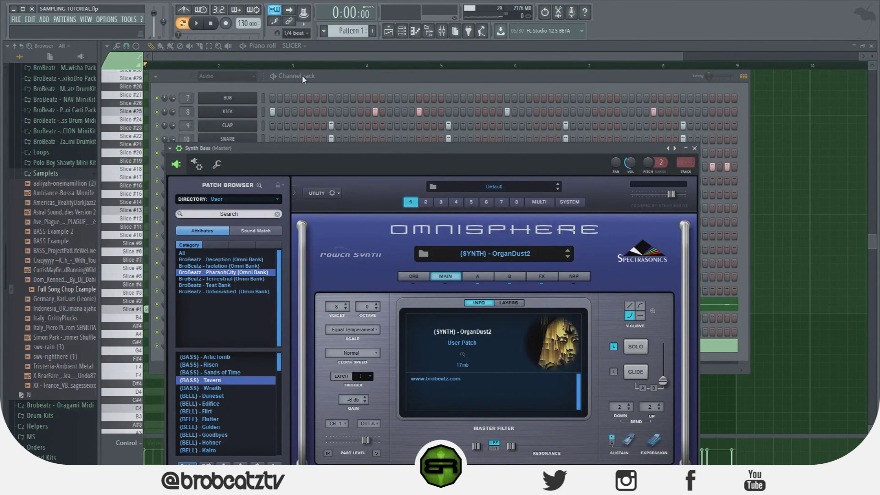
pyautogui.click(302, 79)
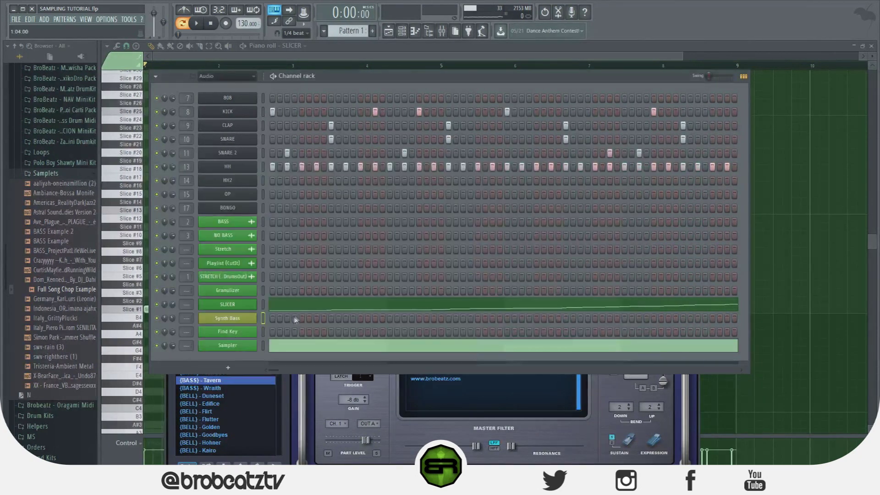
# Copy the SLICER channel's note sequence into the Synth Bass channel
pyautogui.rightClick(257, 308)
pyautogui.press('Escape')
pyautogui.rightClick(256, 317)
pyautogui.click(353, 331)
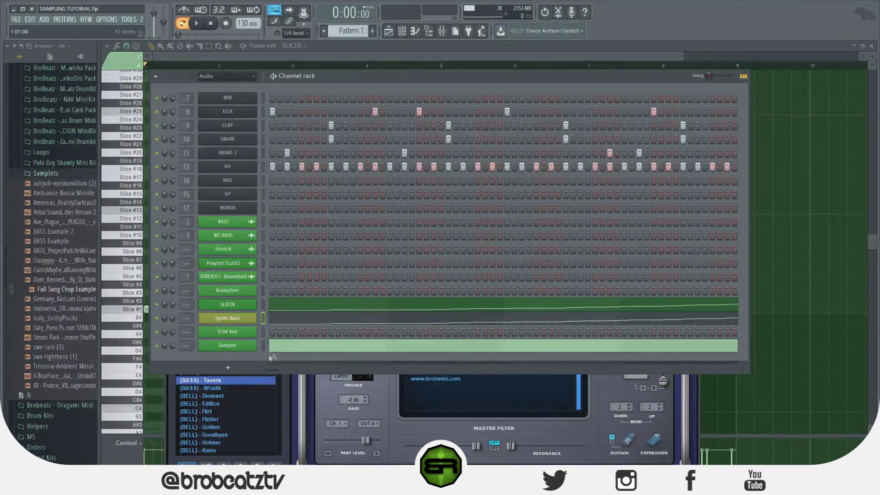
# In the Synth Bass piano roll, delete all notes except C5, C#5, D5, F5, F#5 and G5
pyautogui.click(280, 318)
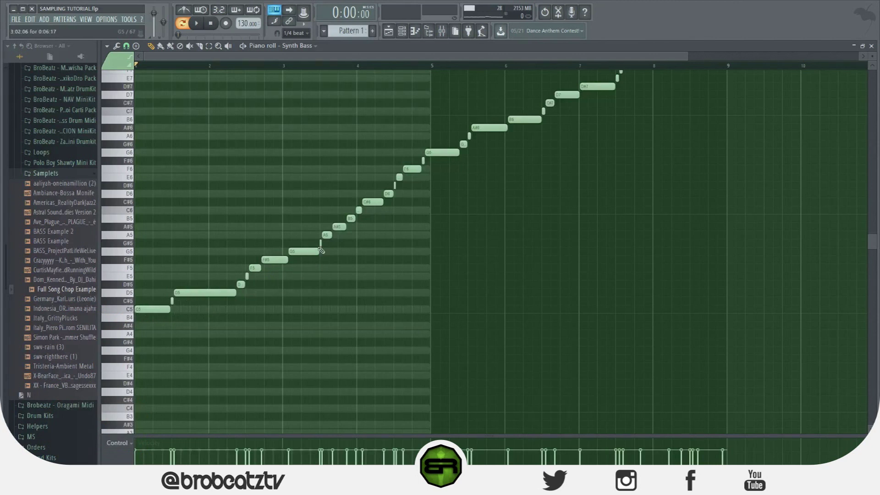
pyautogui.scroll(4, 465, 221)
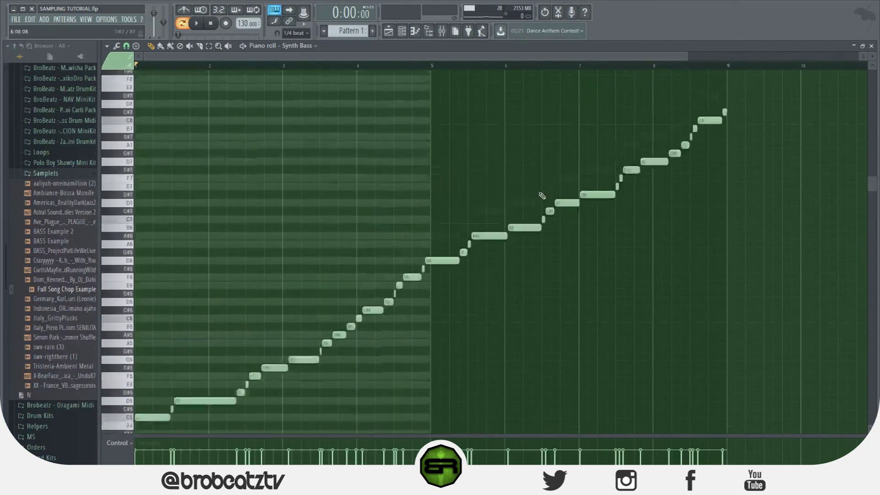
pyautogui.moveTo(744, 91); pyautogui.dragTo(460, 285)
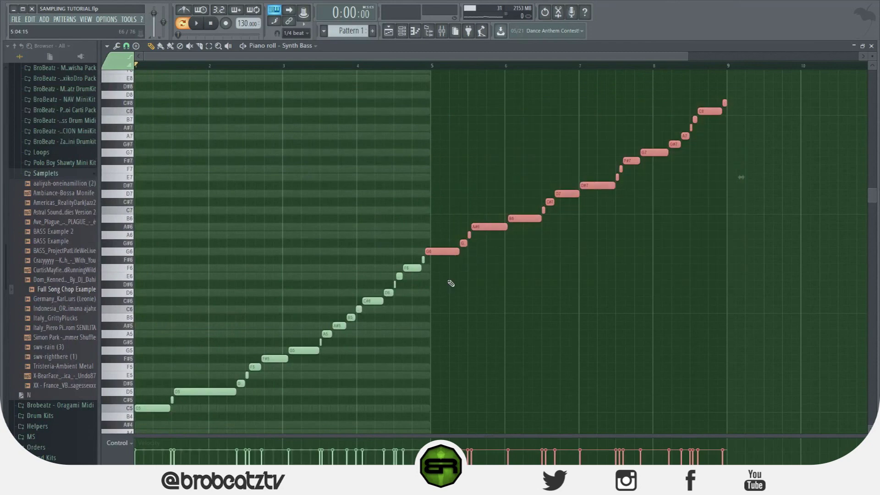
pyautogui.press('Delete')
pyautogui.scroll(-5, 261, 158)
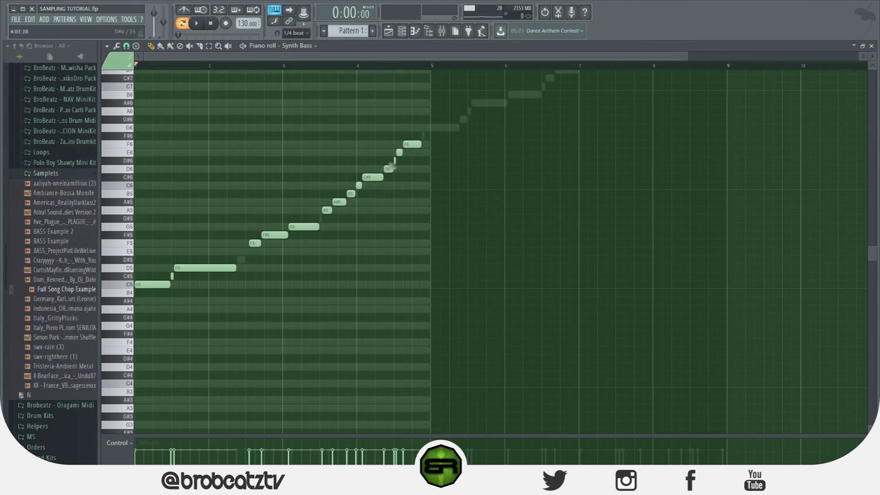
pyautogui.moveTo(393, 169); pyautogui.dragTo(367, 166)
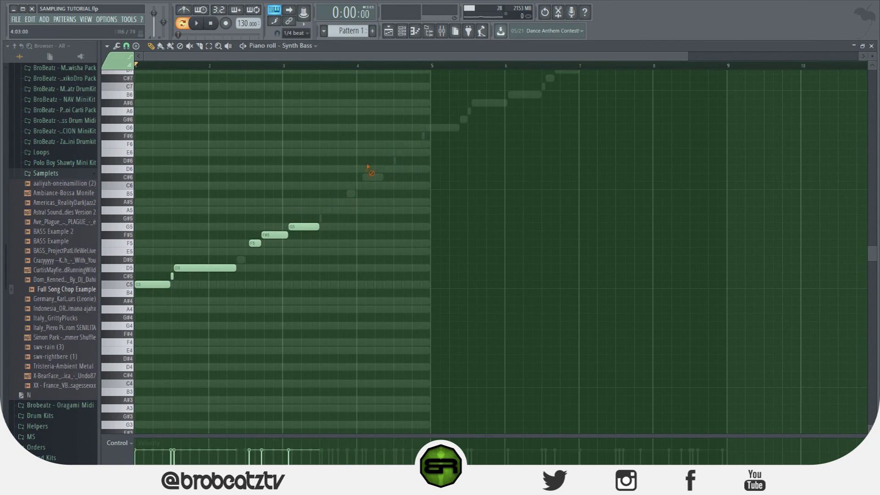
# Erase the C#5 note, move the D5 note earlier to the end of C5, and play the bass line
pyautogui.moveTo(186, 271); pyautogui.dragTo(184, 271)
pyautogui.press('space')
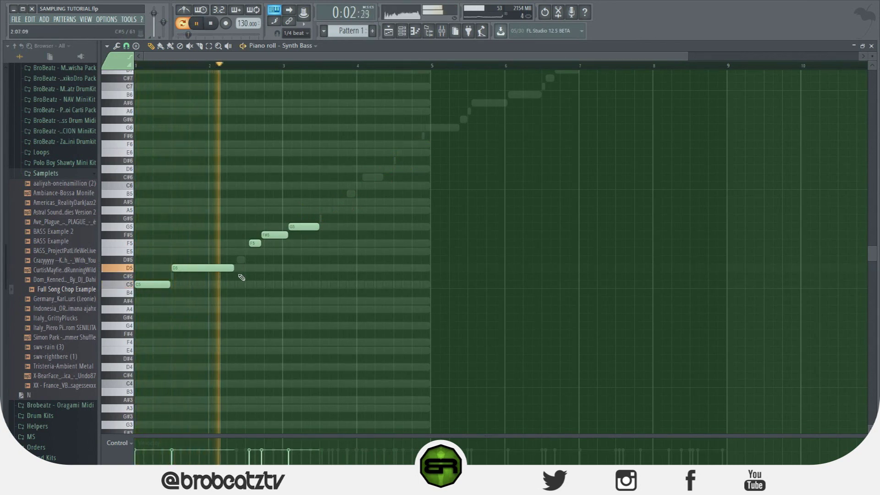
pyautogui.press('space')
# Replace the F5 and F#5 notes with an A4 note starting midway through bar 2 while playing the pattern
pyautogui.click(275, 235)
pyautogui.press('space')
pyautogui.click(246, 309)
pyautogui.rightClick(255, 243)
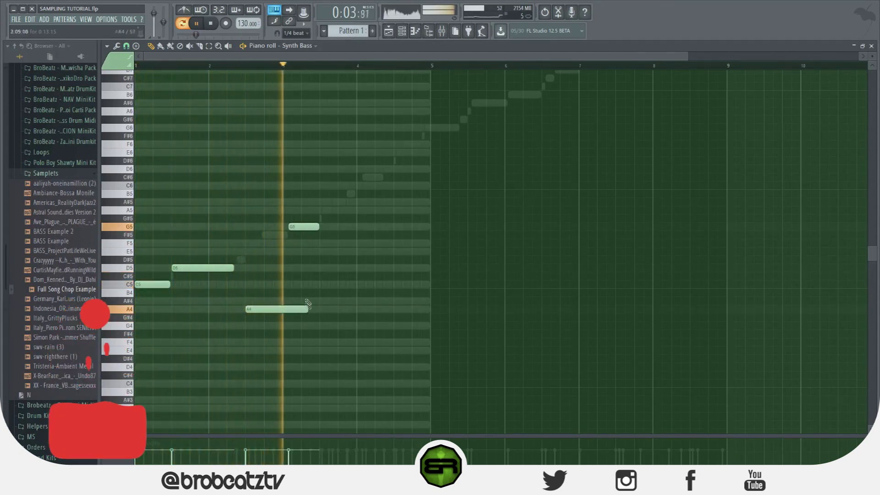
# Replace G5 with a longer note starting at A4's shortened end, extend D5 up to A4's start, and play the line
pyautogui.rightClick(303, 227)
pyautogui.press('space')
pyautogui.click(303, 228)
pyautogui.moveTo(307, 309); pyautogui.dragTo(301, 309)
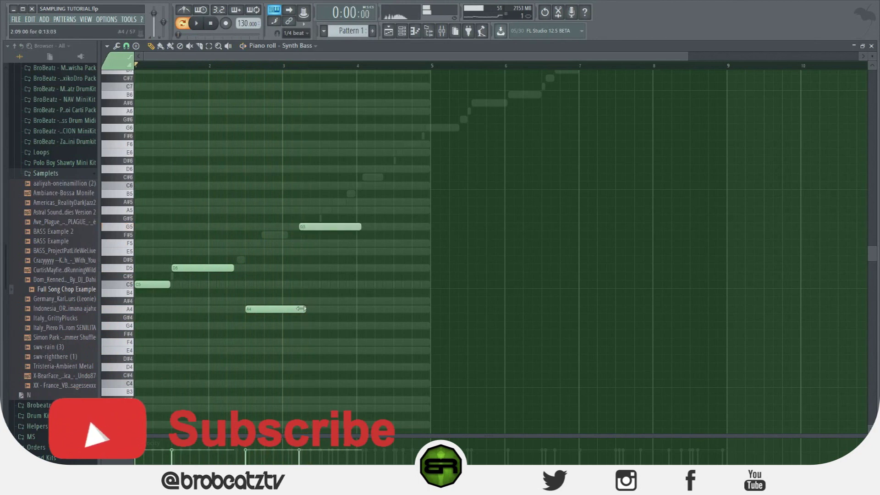
pyautogui.moveTo(237, 269); pyautogui.dragTo(243, 268)
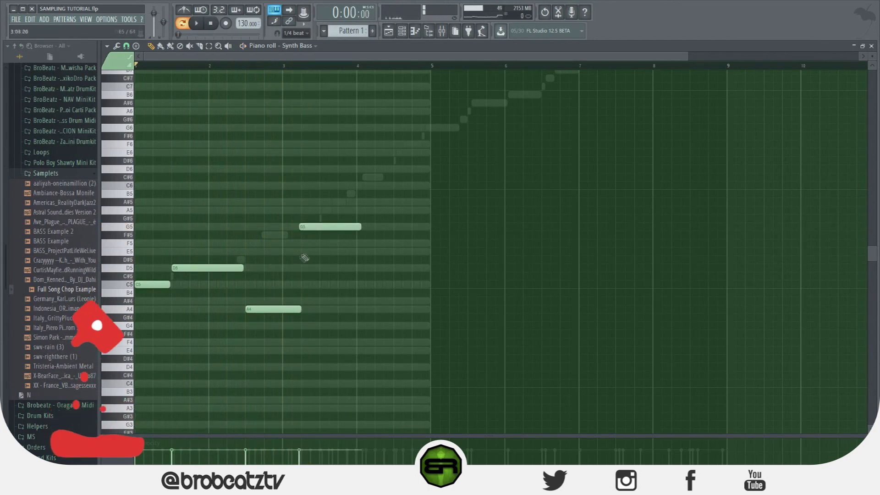
pyautogui.moveTo(336, 226); pyautogui.dragTo(339, 226)
pyautogui.press('space')
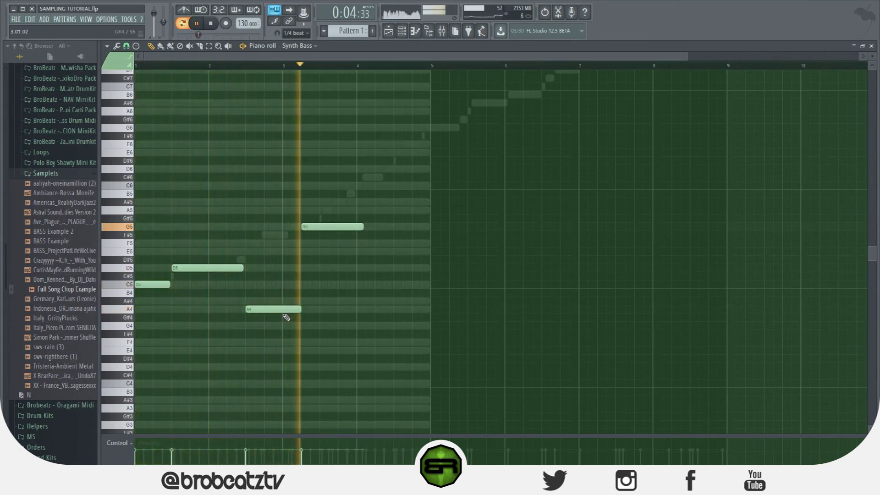
# Add a D5 note at bar 4 after the G5 note and play the bass line from bar 3
pyautogui.click(372, 251)
pyautogui.moveTo(372, 252)
pyautogui.mouseDown()
pyautogui.moveTo(372, 240)
pyautogui.moveTo(370, 269)
pyautogui.mouseUp()
pyautogui.press('space')
pyautogui.press('space')
pyautogui.click(322, 66)
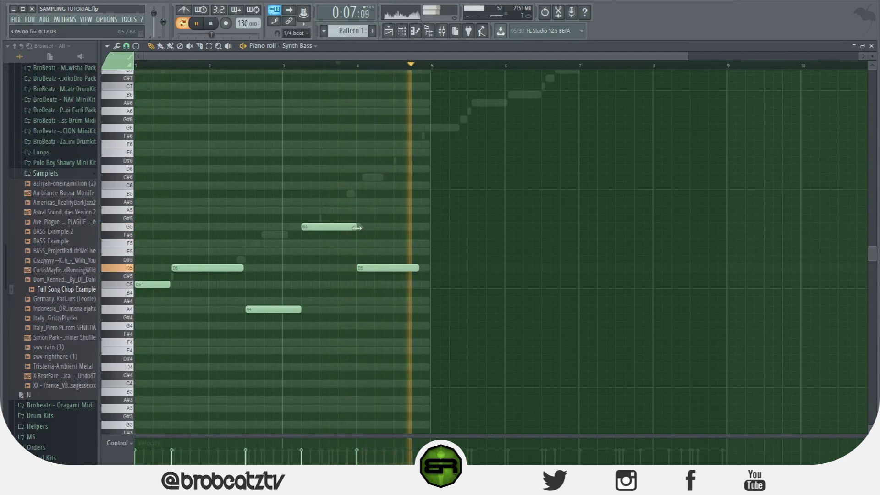
# Stop playback and delete all five notes from the Synth Bass piano roll
pyautogui.press('space')
pyautogui.rightClick(383, 269)
pyautogui.rightClick(329, 227)
pyautogui.rightClick(274, 309)
pyautogui.rightClick(207, 267)
pyautogui.rightClick(152, 285)
# Return to the Channel rack and clear the SLICER channel's note sequence
pyautogui.press('F6')
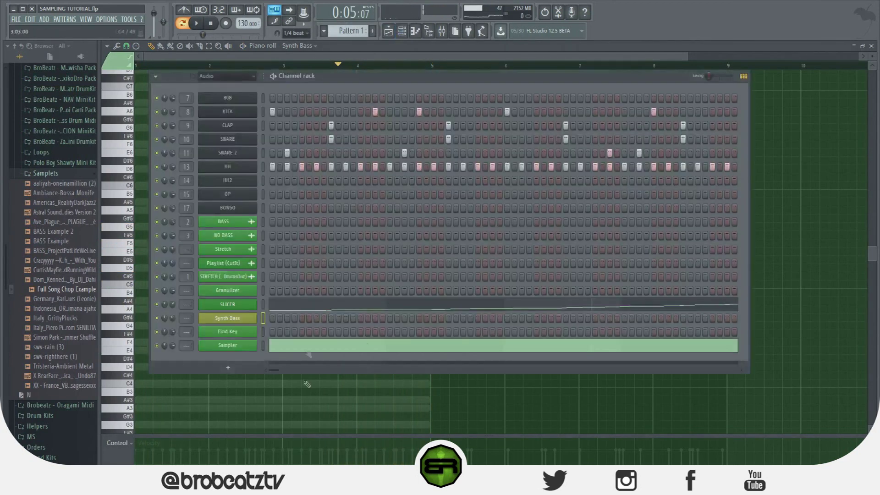
pyautogui.rightClick(248, 306)
pyautogui.click(339, 304)
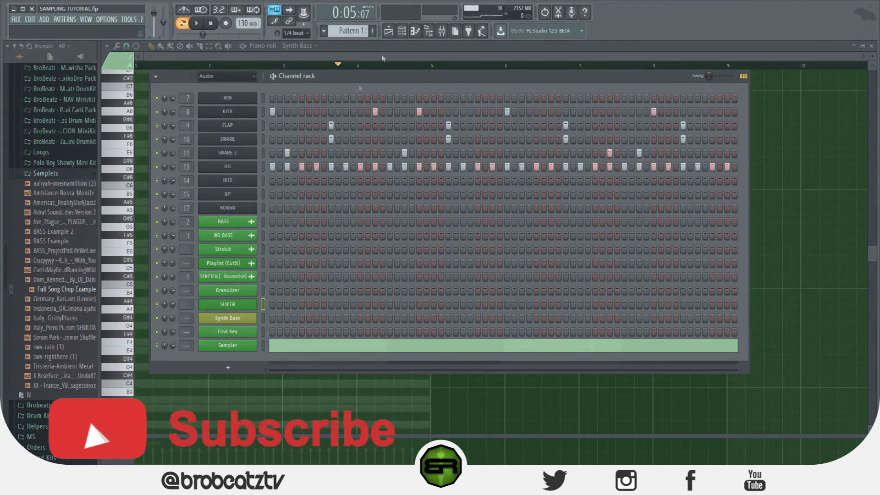
# Open the Germany sample from the Samplets folder in the pitch corrector
pyautogui.rightClick(68, 299)
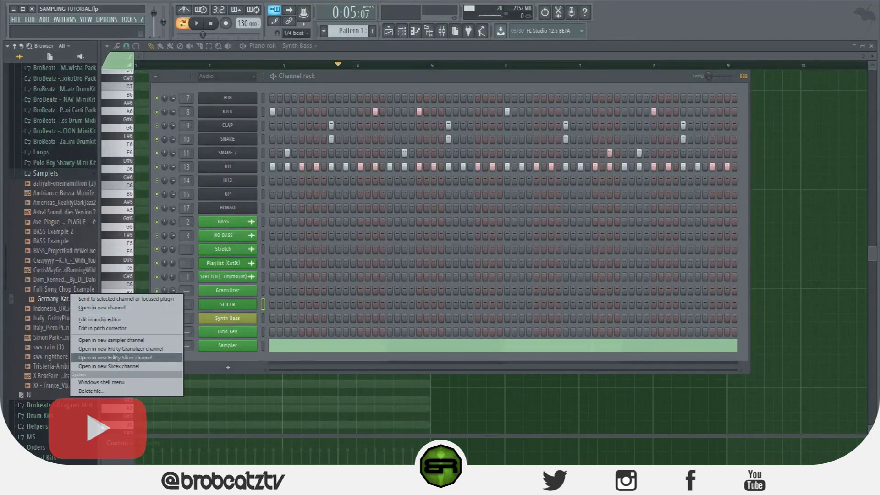
pyautogui.click(117, 328)
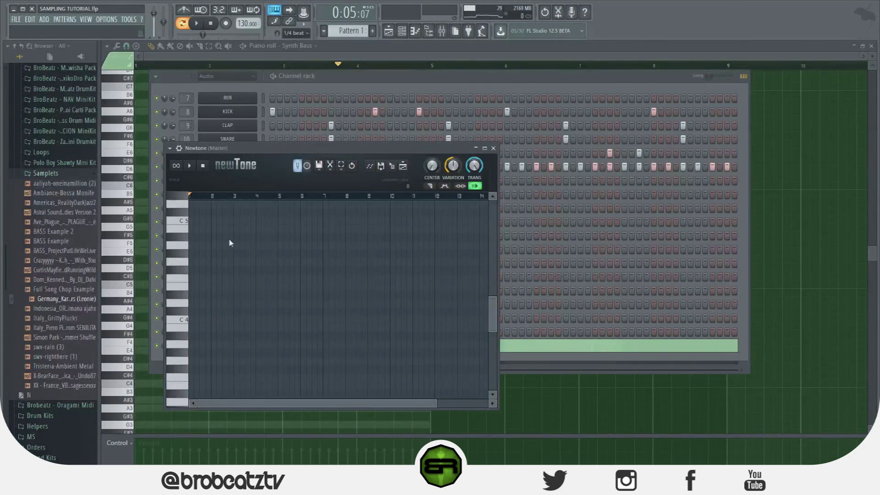
# Close the pitch corrector window and open the Full Song Chop Example sample from the Samplets folder in the pitch corrector
pyautogui.moveTo(219, 148); pyautogui.dragTo(239, 116)
pyautogui.scroll(5, 281, 300)
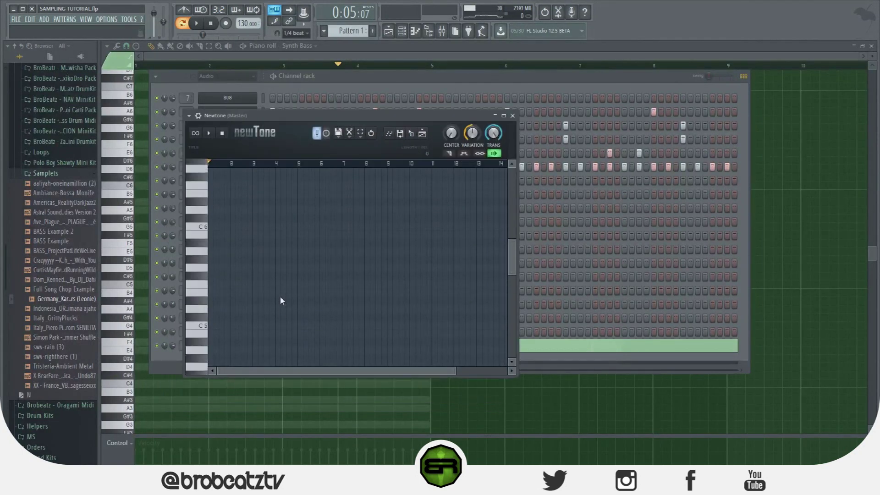
pyautogui.click(513, 115)
pyautogui.rightClick(65, 291)
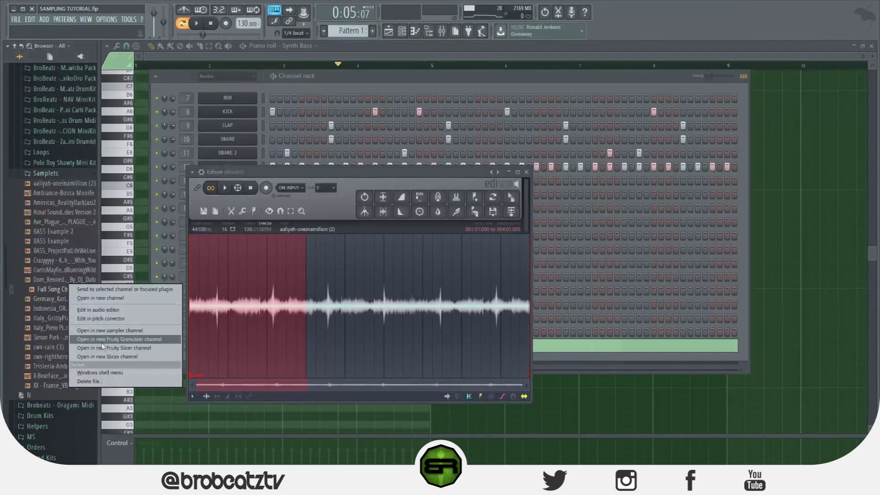
pyautogui.click(101, 318)
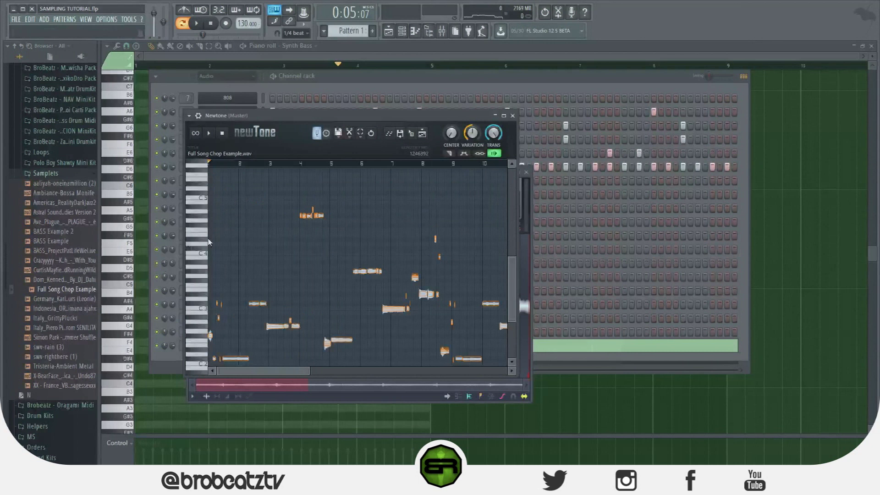
# Audition the sample's first two detected notes, lower the second one by 8 semitones to F-1, and play back the change
pyautogui.scroll(-2, 253, 257)
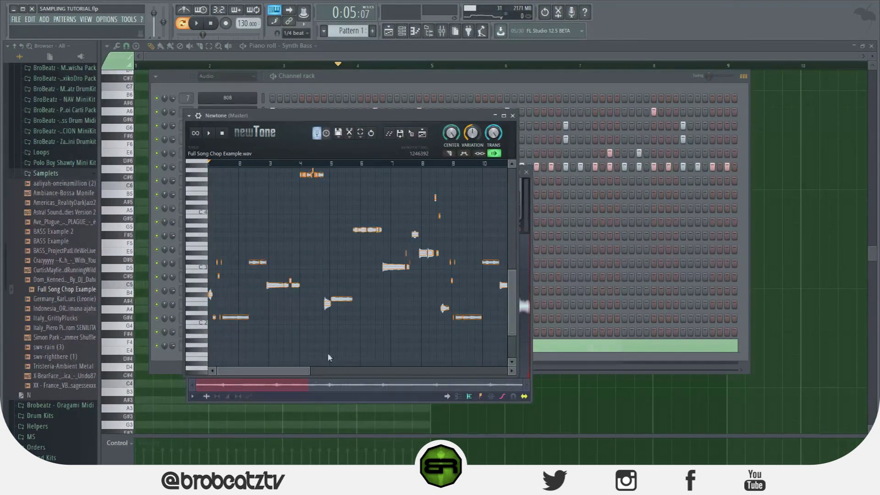
pyautogui.moveTo(308, 369); pyautogui.dragTo(222, 369)
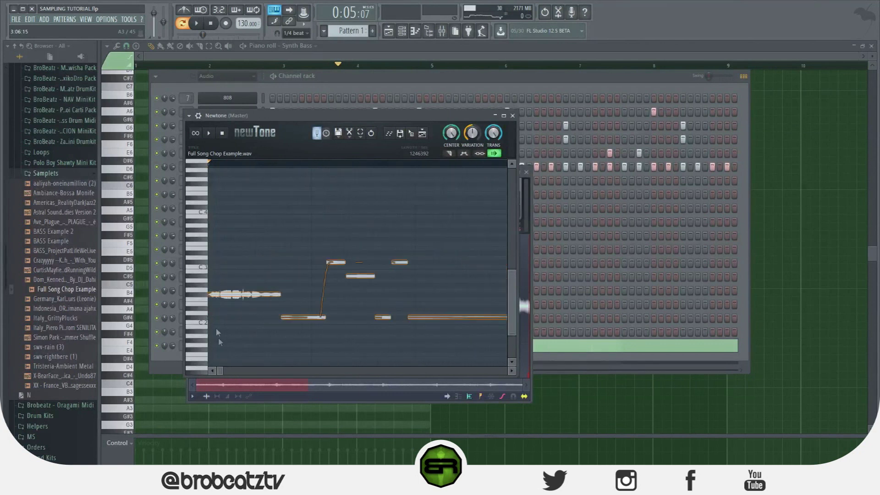
pyautogui.click(239, 295)
pyautogui.click(295, 317)
pyautogui.click(243, 295)
pyautogui.click(296, 317)
pyautogui.moveTo(305, 317); pyautogui.dragTo(305, 355)
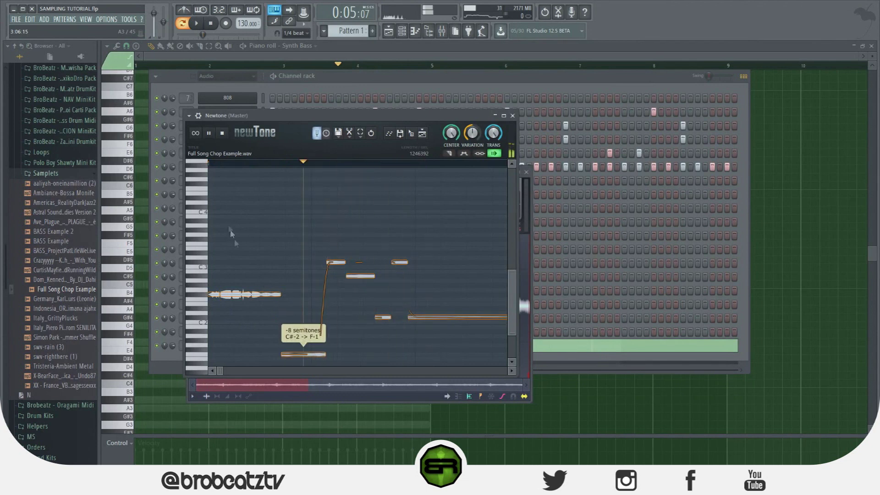
pyautogui.press('space')
pyautogui.press('space')
pyautogui.press('space')
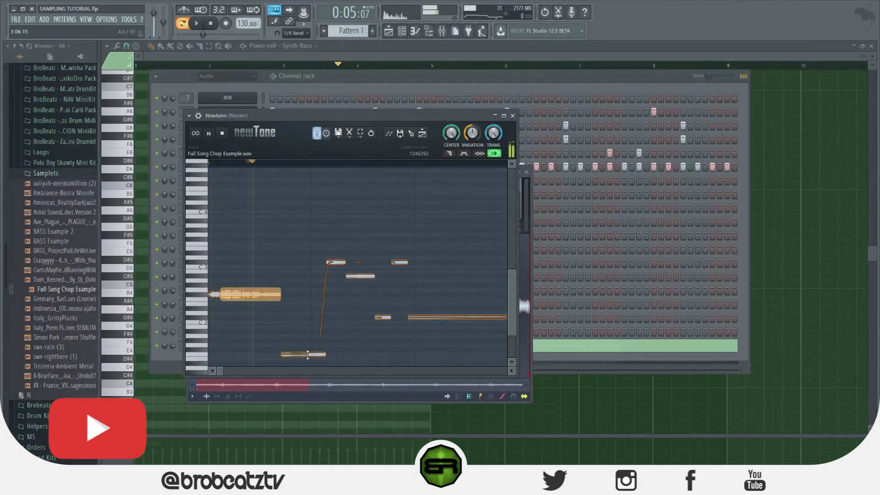
pyautogui.press('space')
# Raise the second detected note to just above C5 and play the sample from the start
pyautogui.moveTo(307, 355); pyautogui.dragTo(307, 166)
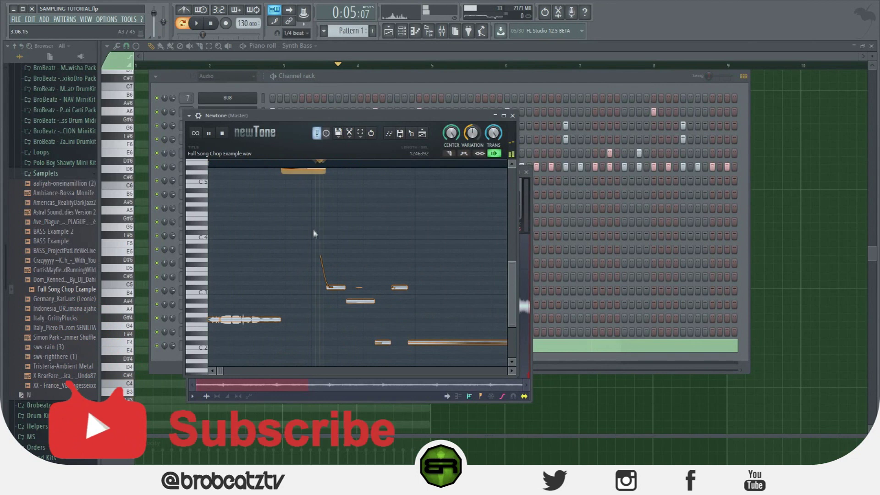
pyautogui.press('space')
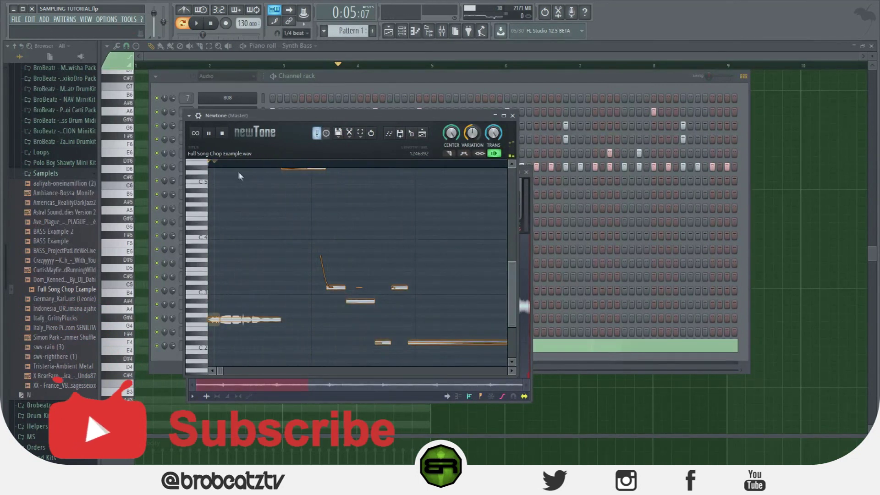
pyautogui.press('space')
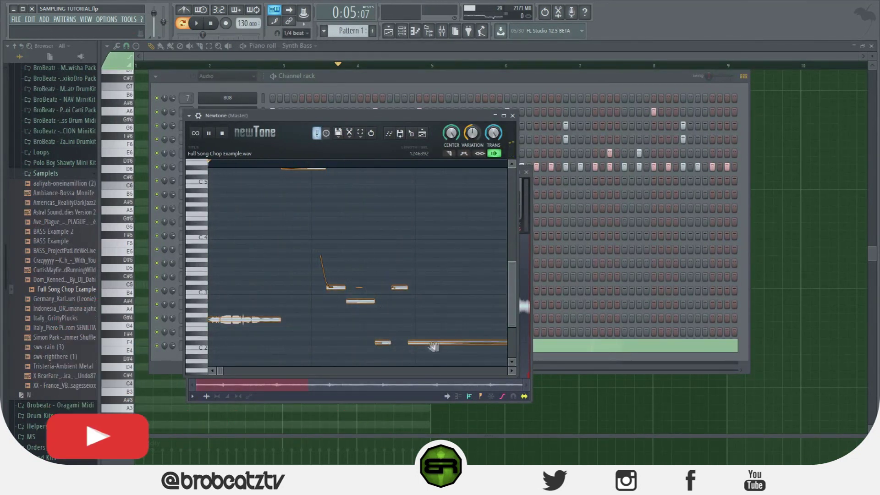
# Play the pitch-edited sample over a wider stretch of bars, and stop playback
pyautogui.moveTo(225, 374); pyautogui.dragTo(272, 367)
pyautogui.press('space')
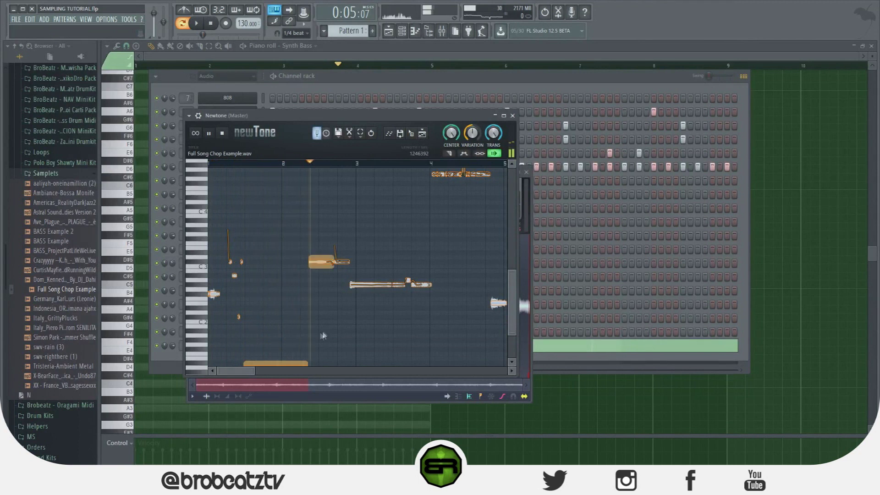
pyautogui.press('space')
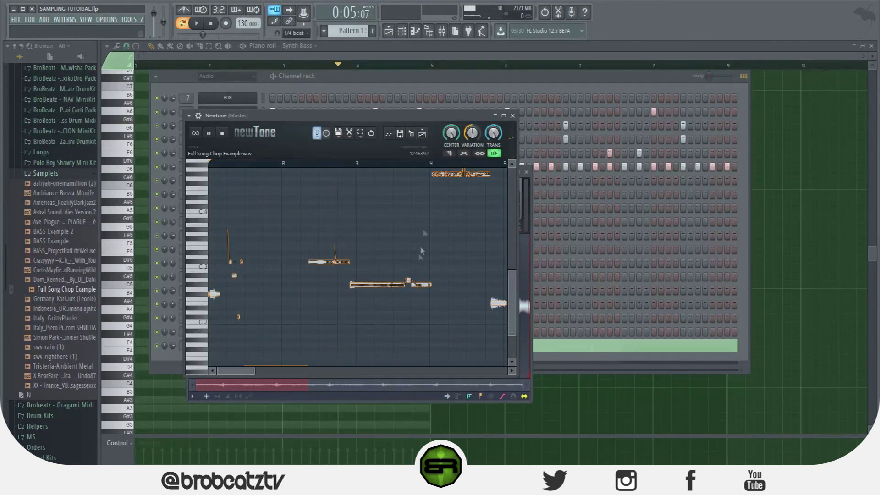
# Convert the sample's detected pitches to notes in the SLICER piano roll and look over the converted melody
pyautogui.moveTo(255, 373); pyautogui.dragTo(372, 379)
pyautogui.moveTo(512, 325); pyautogui.dragTo(477, 292)
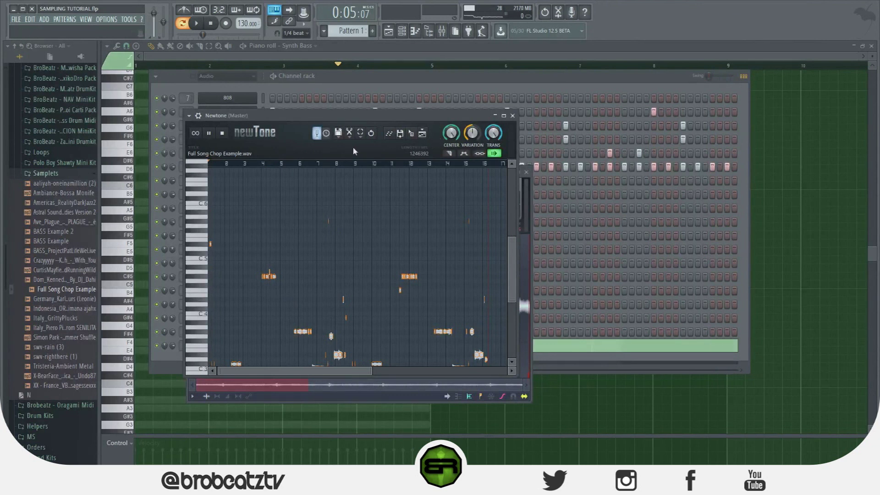
pyautogui.click(396, 136)
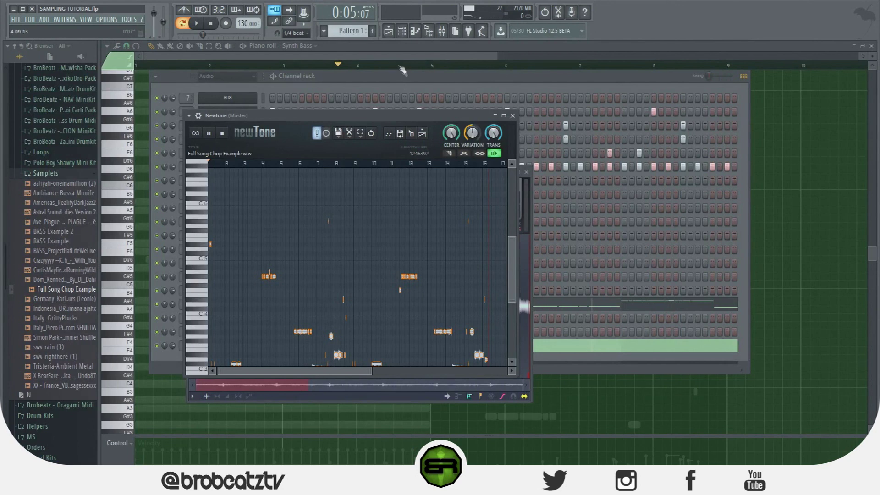
pyautogui.scroll(-5, 352, 309)
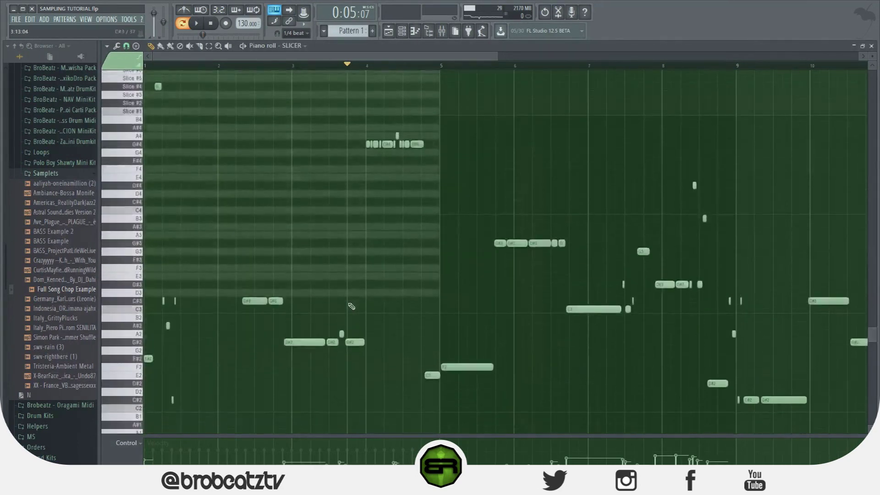
pyautogui.scroll(4, 283, 277)
pyautogui.scroll(-4, 340, 267)
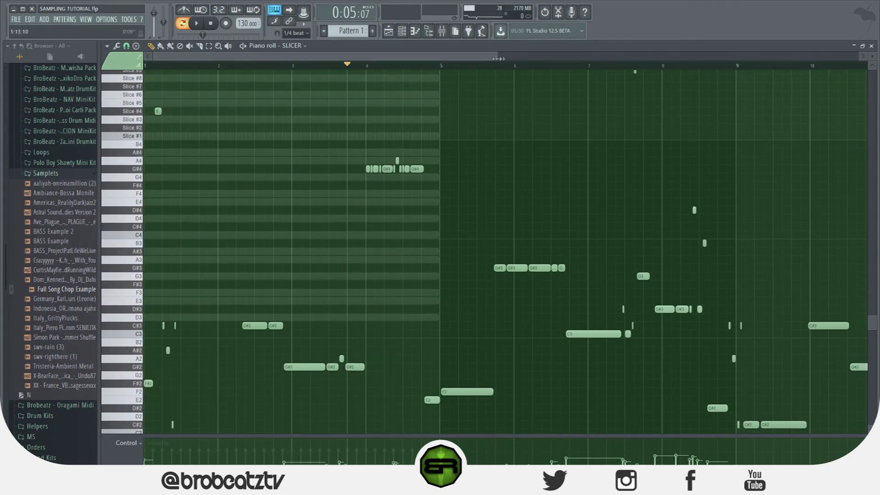
pyautogui.scroll(-3, 497, 57)
pyautogui.scroll(-5, 441, 172)
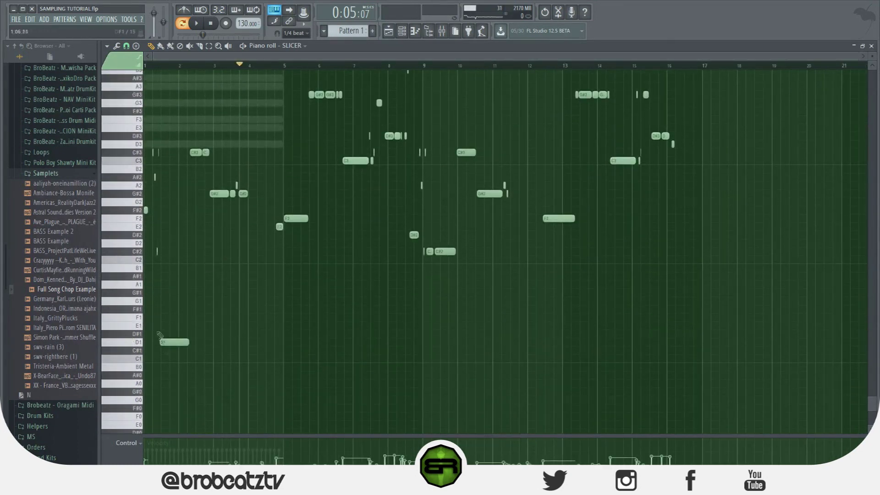
# Delete all the converted notes from the SLICER piano roll and return to the Channel rack
pyautogui.hotkey('ctrl', 'a')
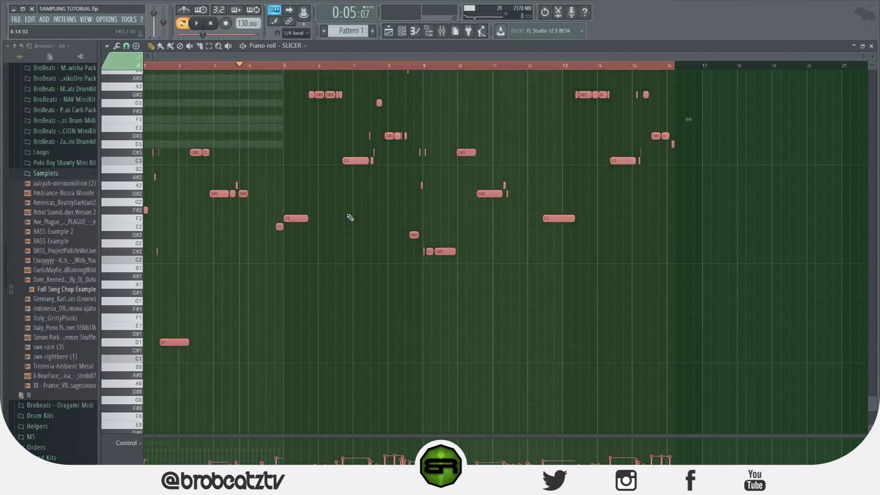
pyautogui.press('Delete')
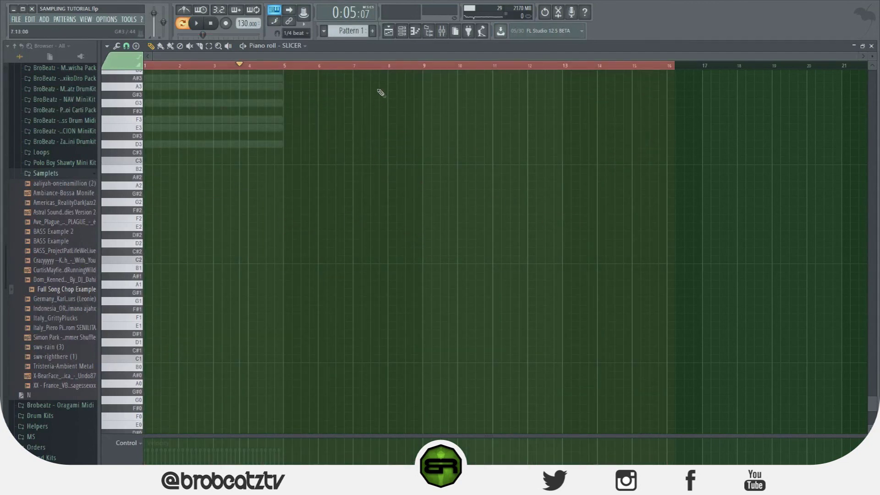
pyautogui.click(402, 31)
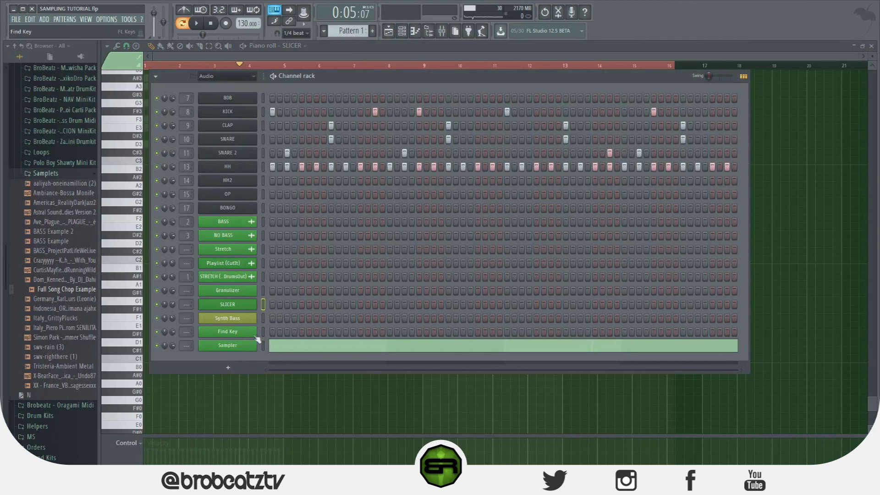
pyautogui.press('F6')
pyautogui.click(156, 152)
pyautogui.click(176, 136)
pyautogui.click(202, 110)
pyautogui.rightClick(208, 111)
pyautogui.rightClick(155, 152)
pyautogui.rightClick(183, 135)
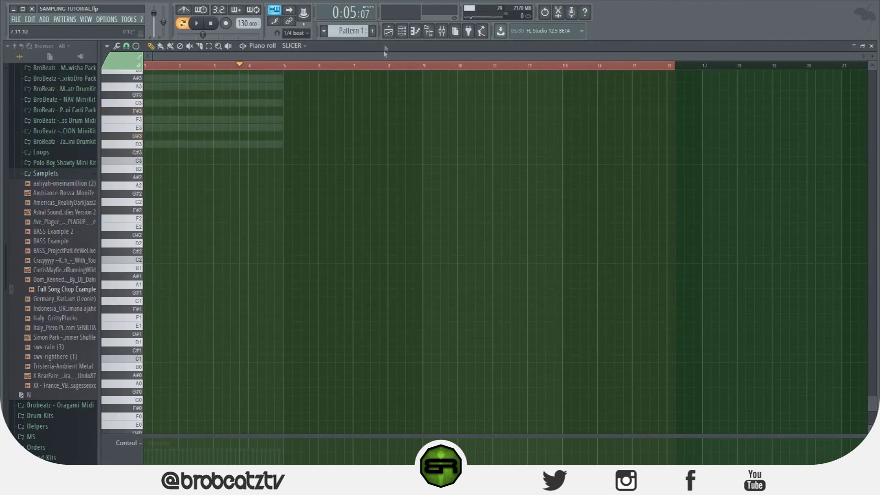
pyautogui.click(402, 31)
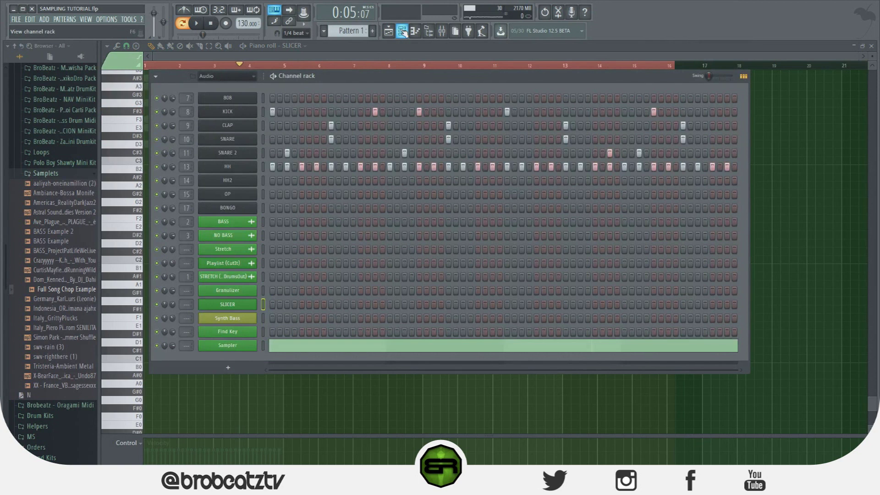